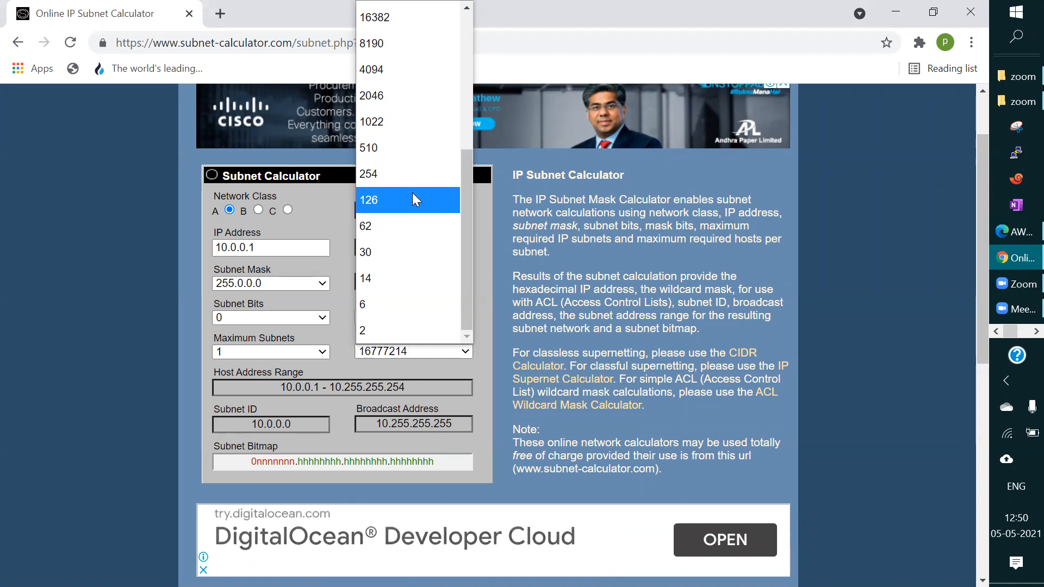
Step: Set the hosts per subnet to 126 for the Class A address 10.0.0.1
left_click(382, 203)
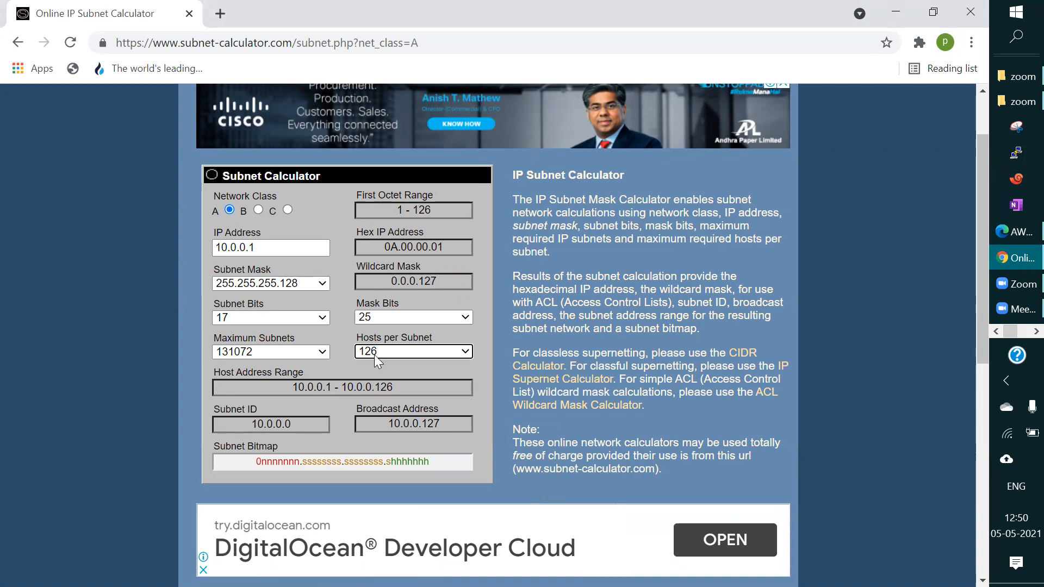
left_click_drag(257, 247, 223, 249)
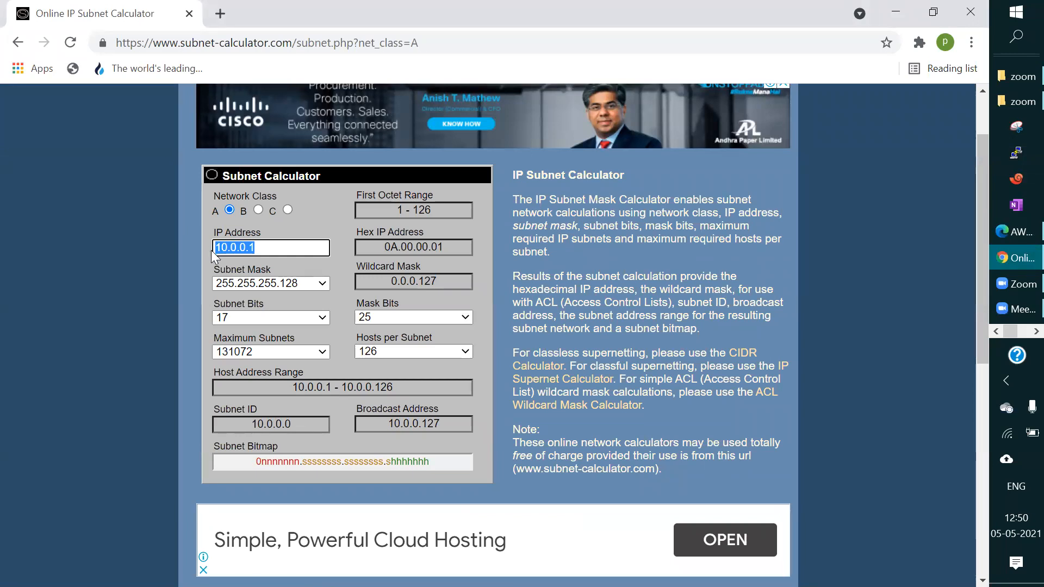
Step: Try 27 mask bits for the subnet, and return the hosts per subnet to 126
left_click(383, 316)
scroll(381, 305, "down", 1)
left_click(378, 298)
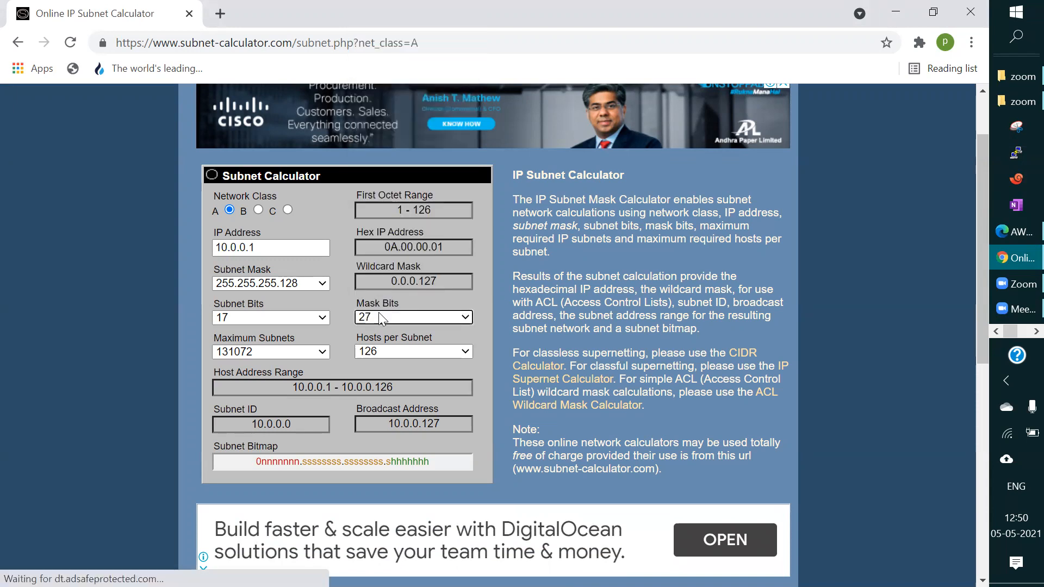
left_click(392, 354)
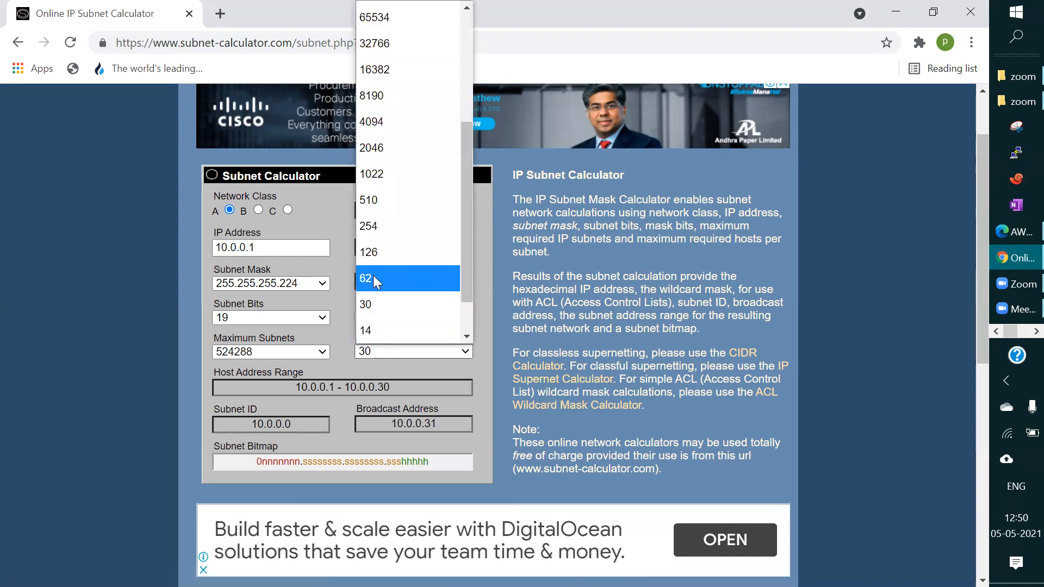
left_click(378, 250)
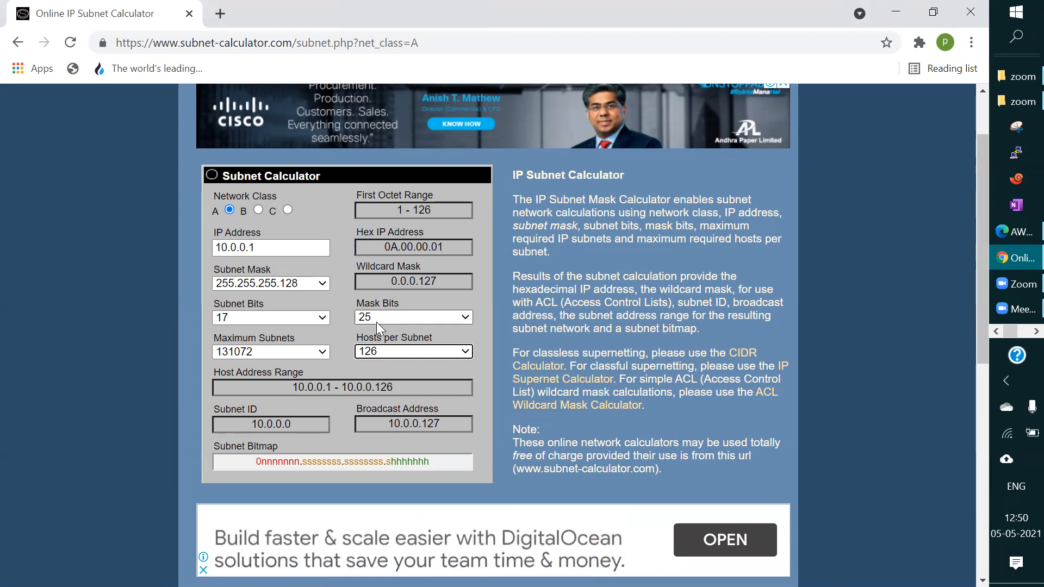
Step: Compare the subnet calculation for 16 mask bits with the one for 28 mask bits
left_click(414, 313)
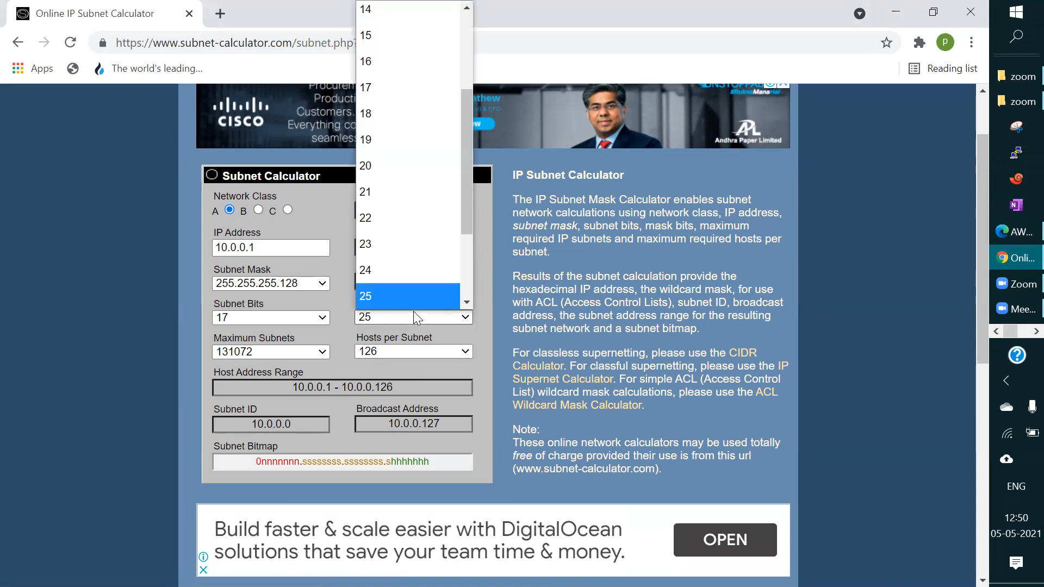
left_click(386, 64)
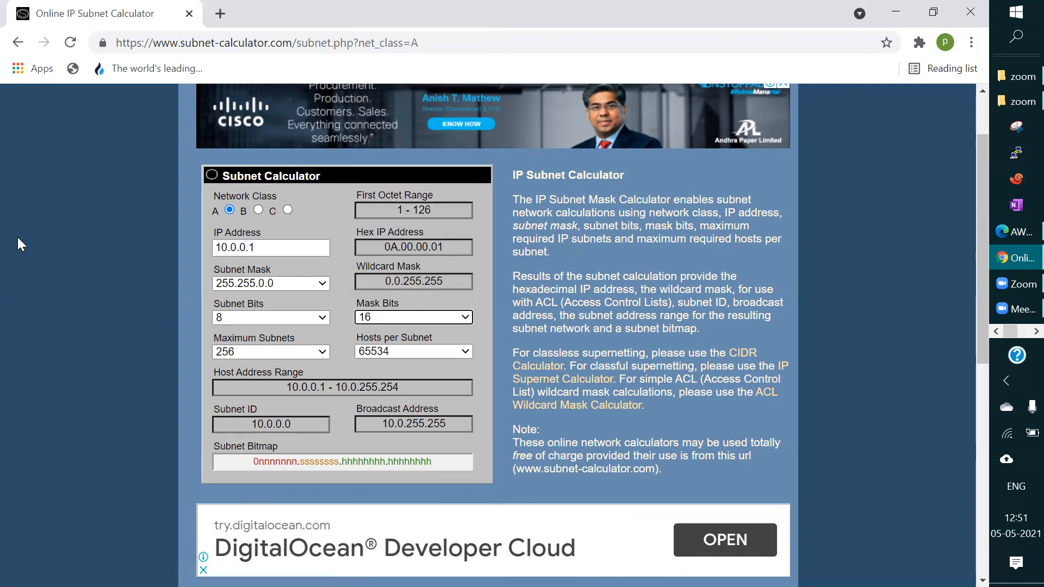
left_click(414, 317)
left_click_drag(463, 138, 464, 278)
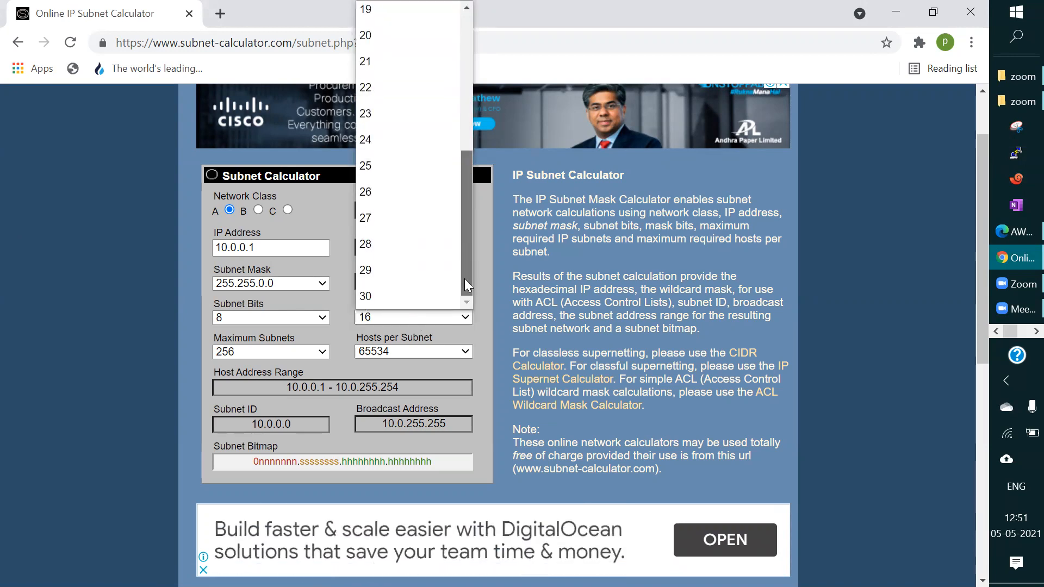
left_click(371, 244)
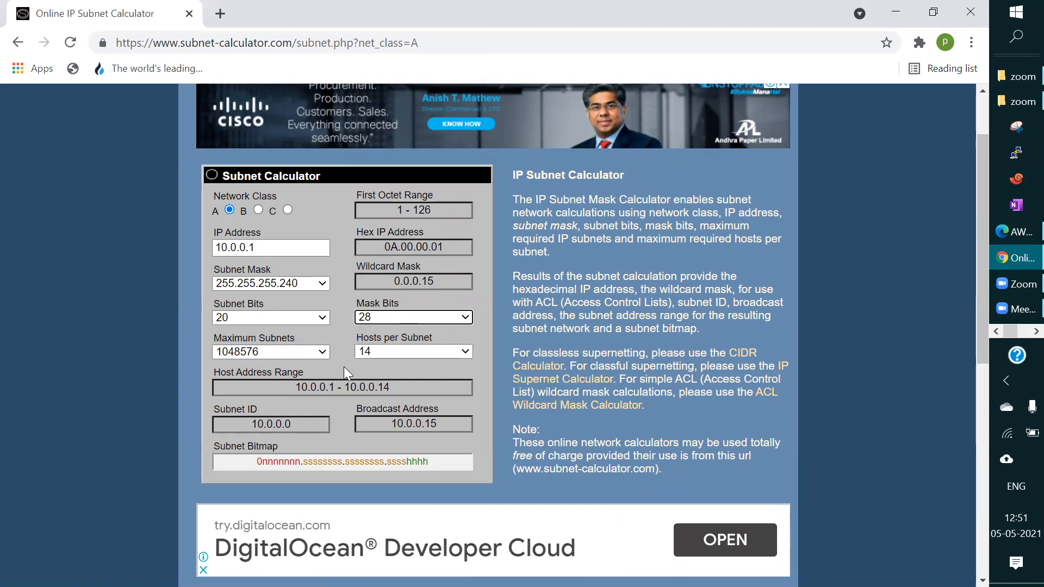
Step: Set the mask bits to 16 and check the available options for maximum subnets
left_click(420, 319)
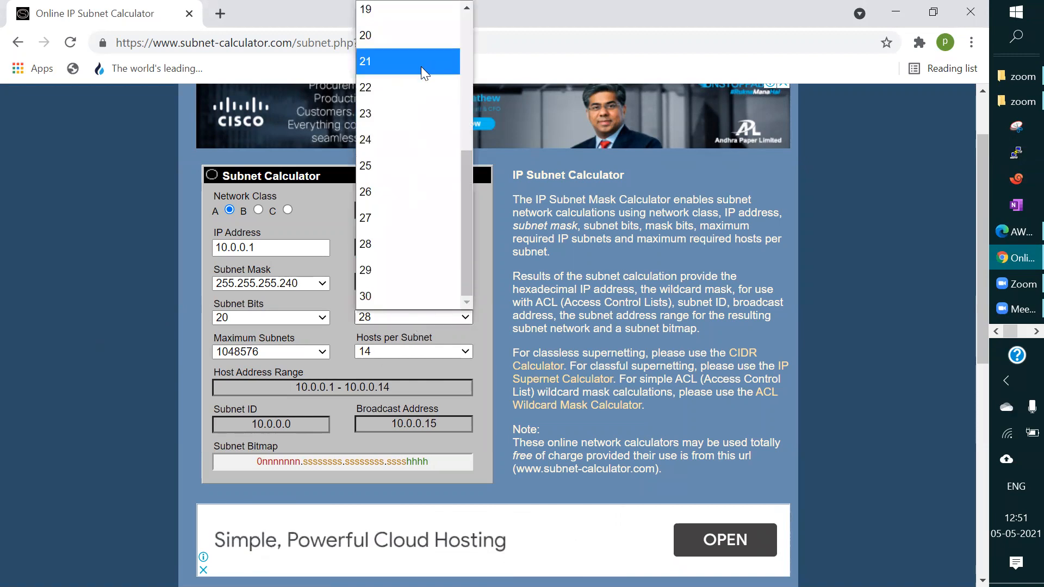
scroll(413, 109, "up", 5)
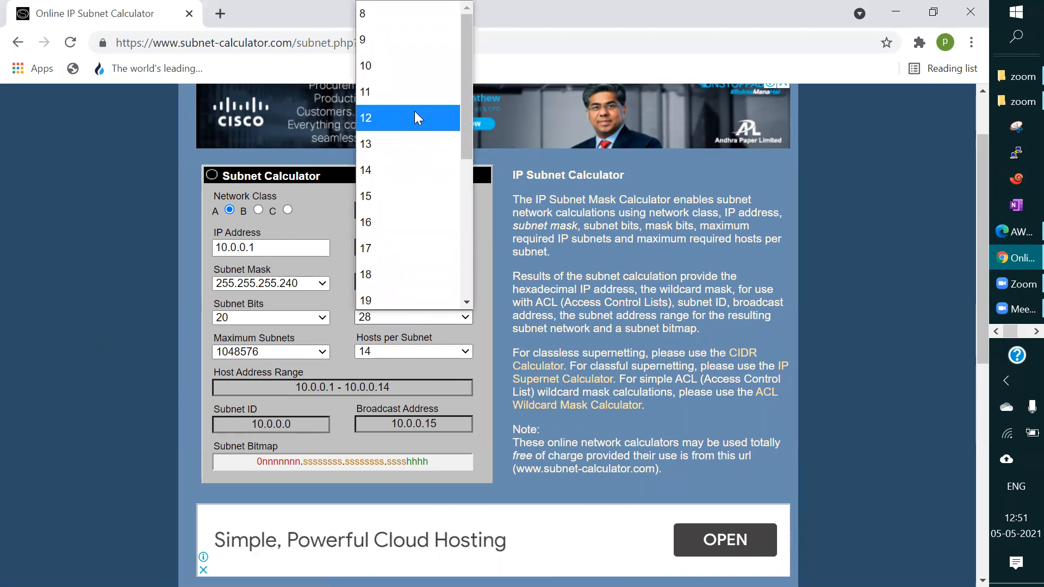
left_click(395, 221)
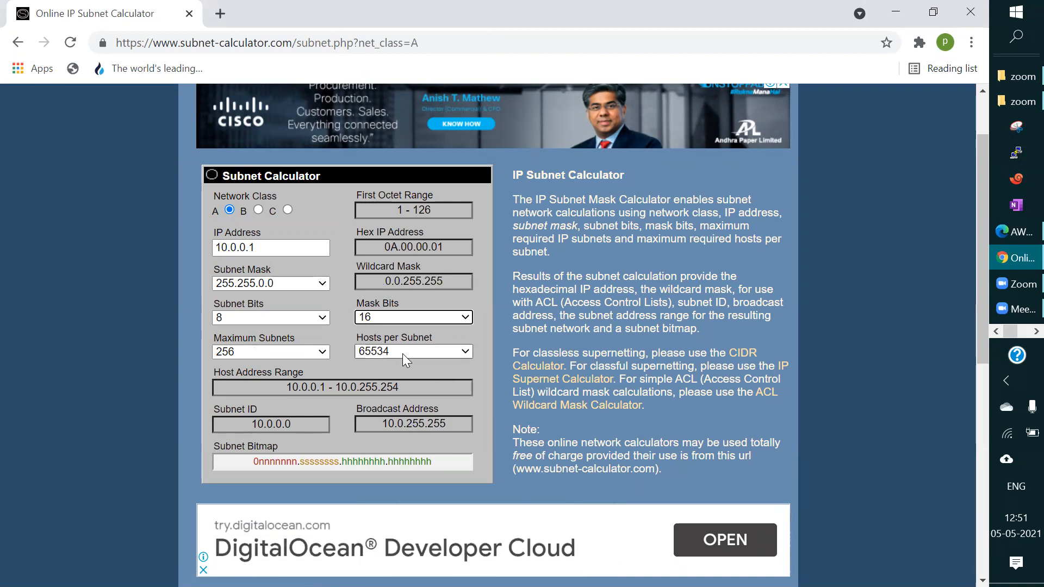
left_click(239, 352)
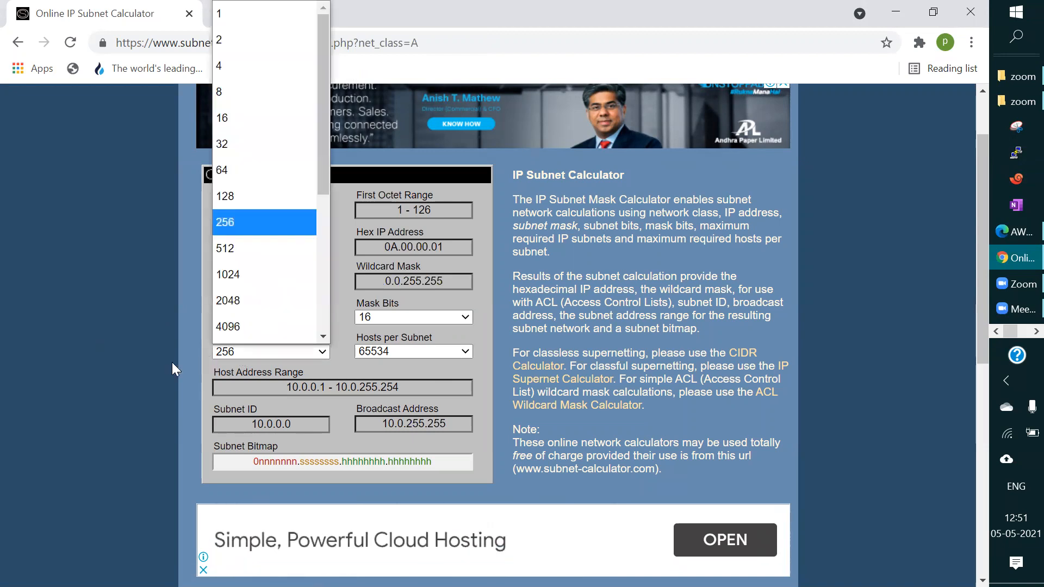
left_click(112, 363)
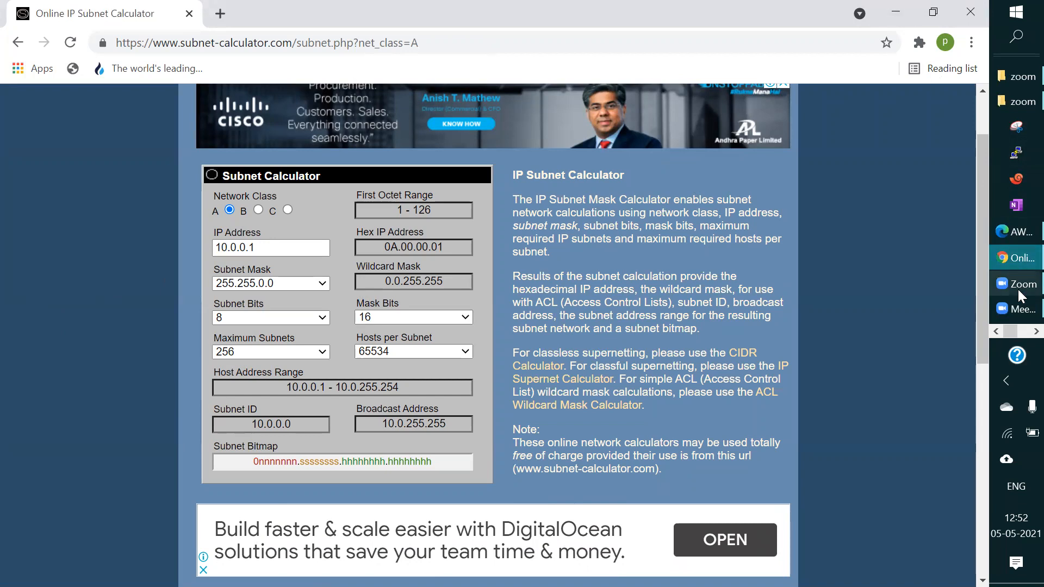
Step: Switch to the Paint network diagram and add the text 10.0.1.0/25 above the s1 subnet label
left_click(1020, 334)
left_click(1003, 131)
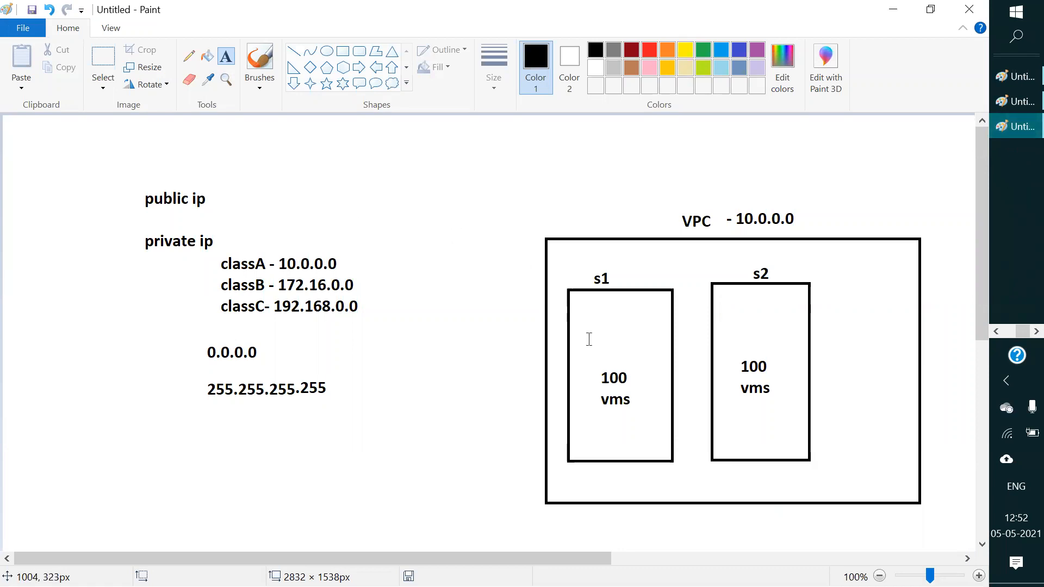
left_click(582, 257)
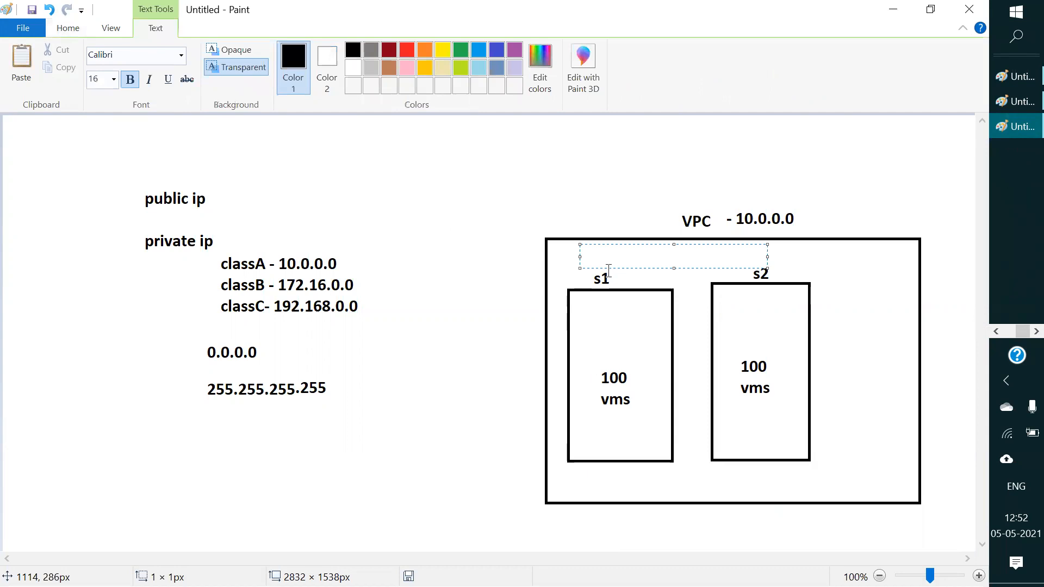
type("10.0.1.")
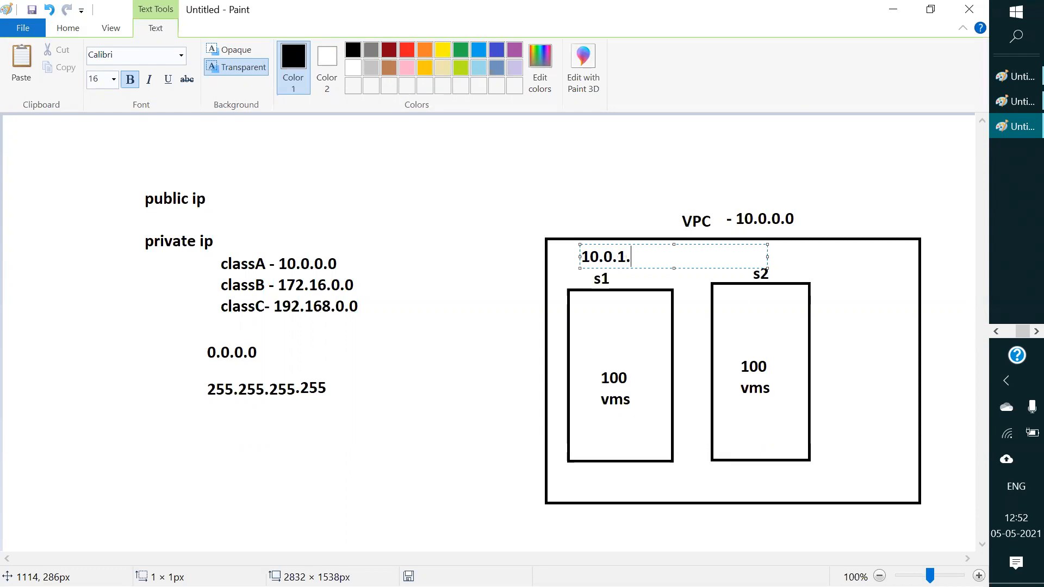
type("0/25")
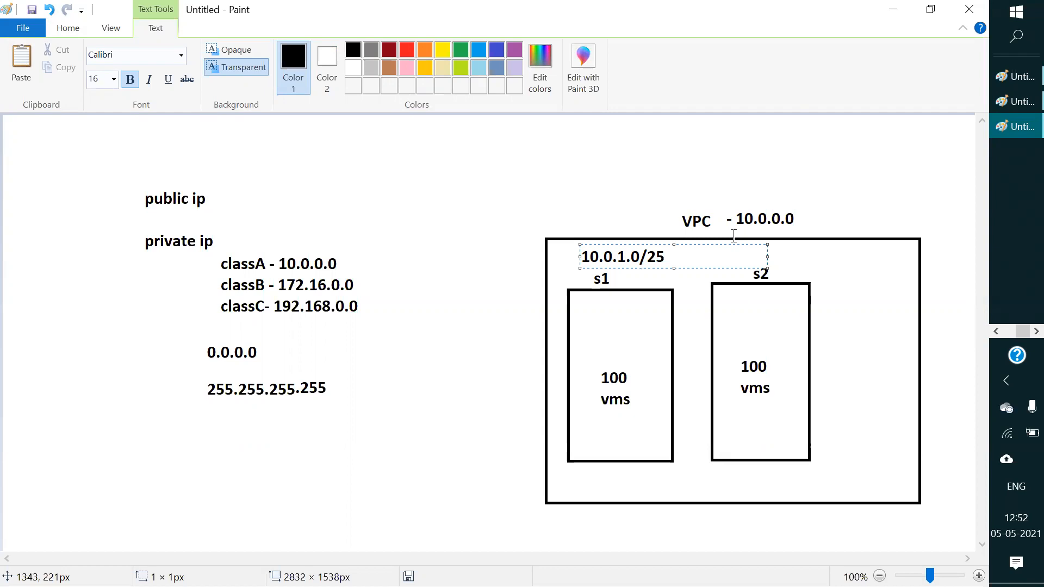
left_click(457, 296)
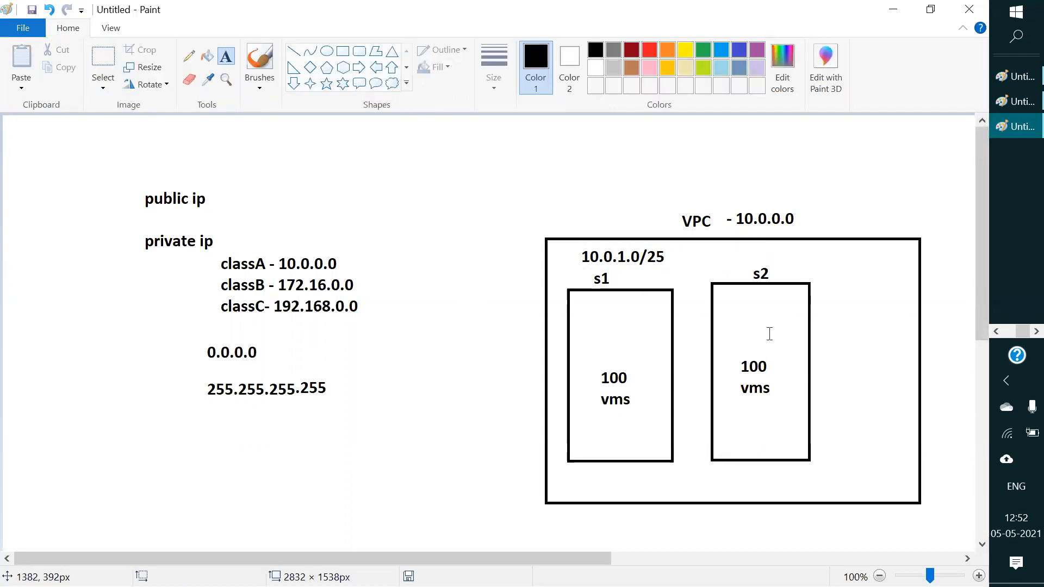
Step: Add the text 10.0.2.0/25 above the s2 subnet label in the VPC diagram
left_click(730, 245)
type("10,")
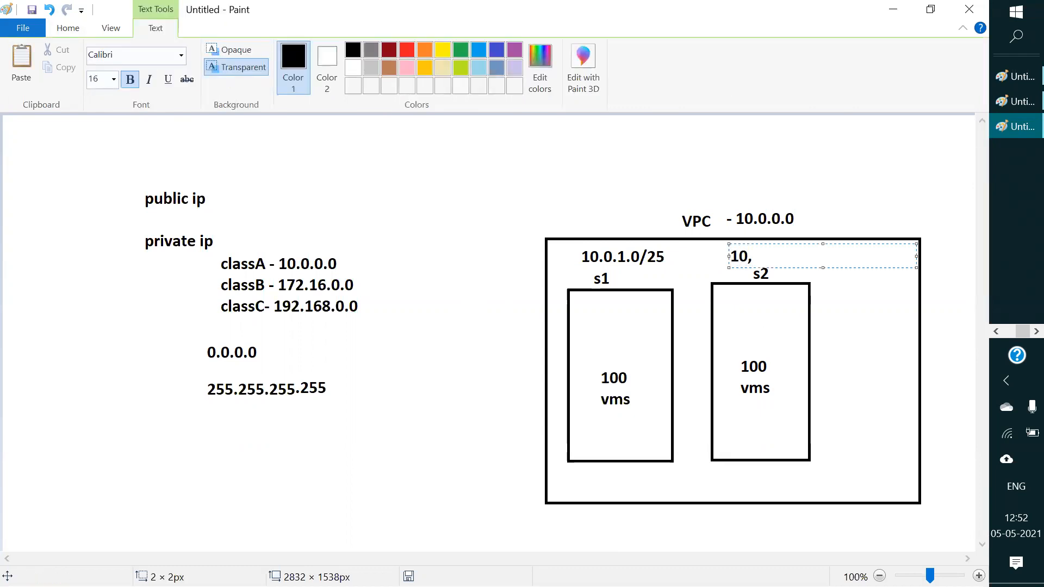
key("BackSpace")
type(".0.2.0/25")
left_click(447, 210)
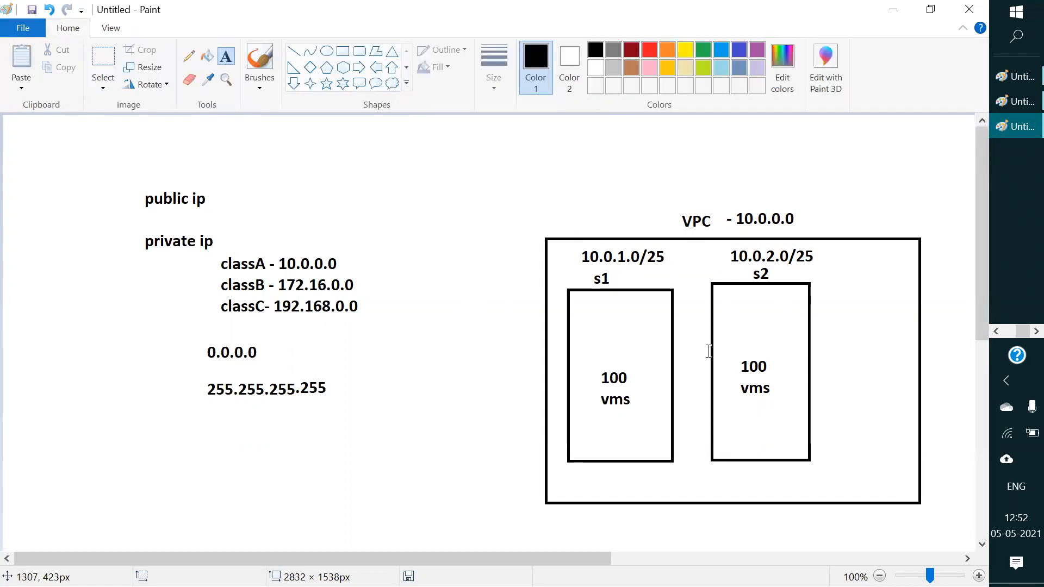
Step: Switch to the AWS Management Console in Edge and open the list of VPCs in the VPC service
left_click(996, 330)
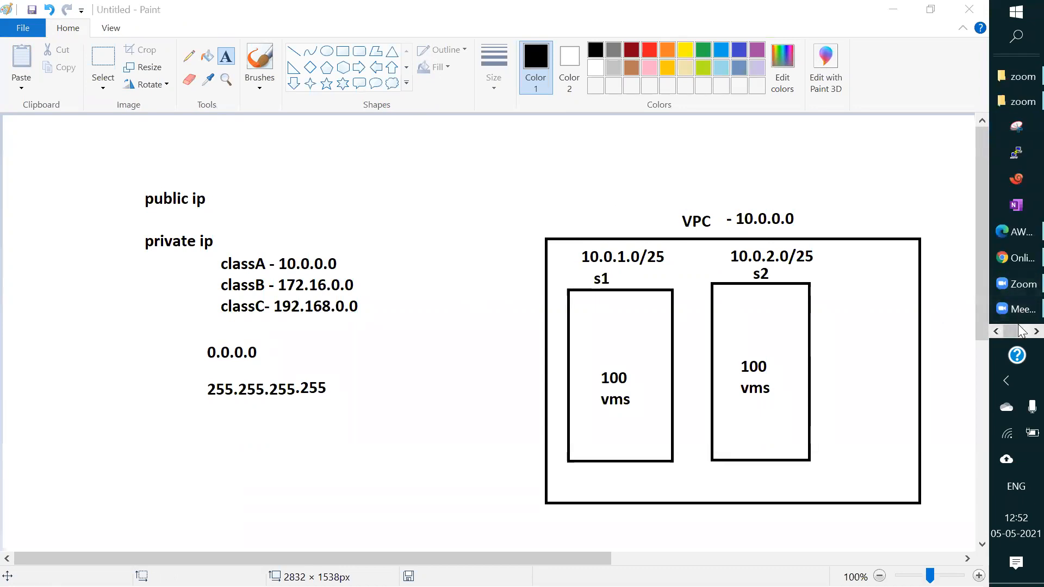
left_click(1016, 258)
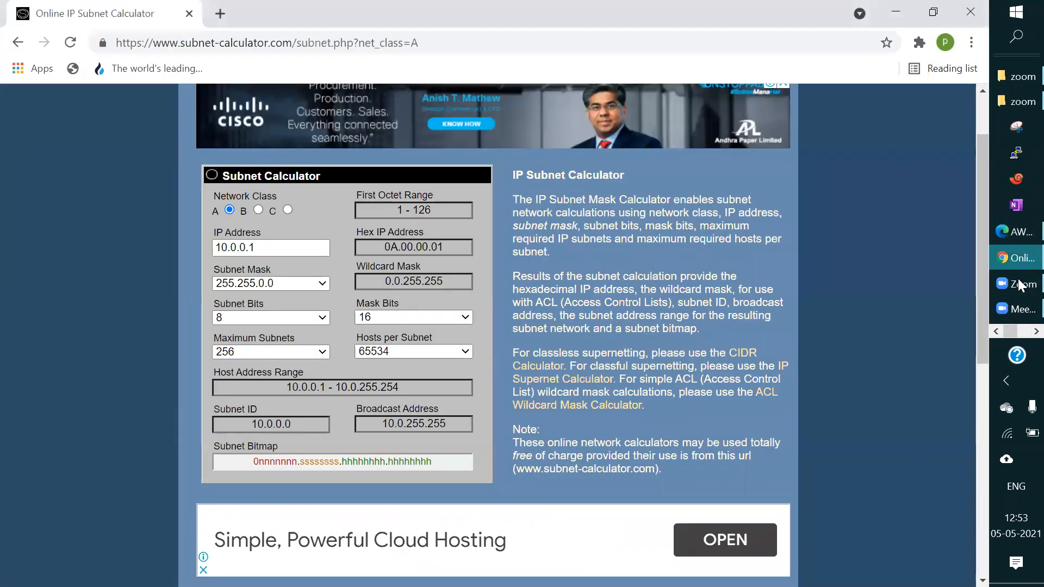
left_click(1009, 232)
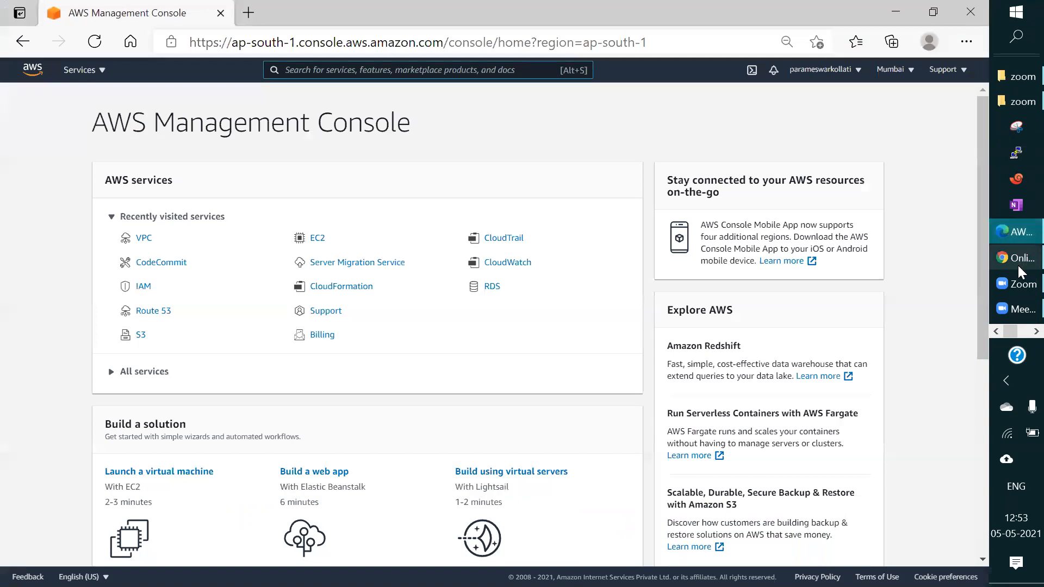
left_click(138, 241)
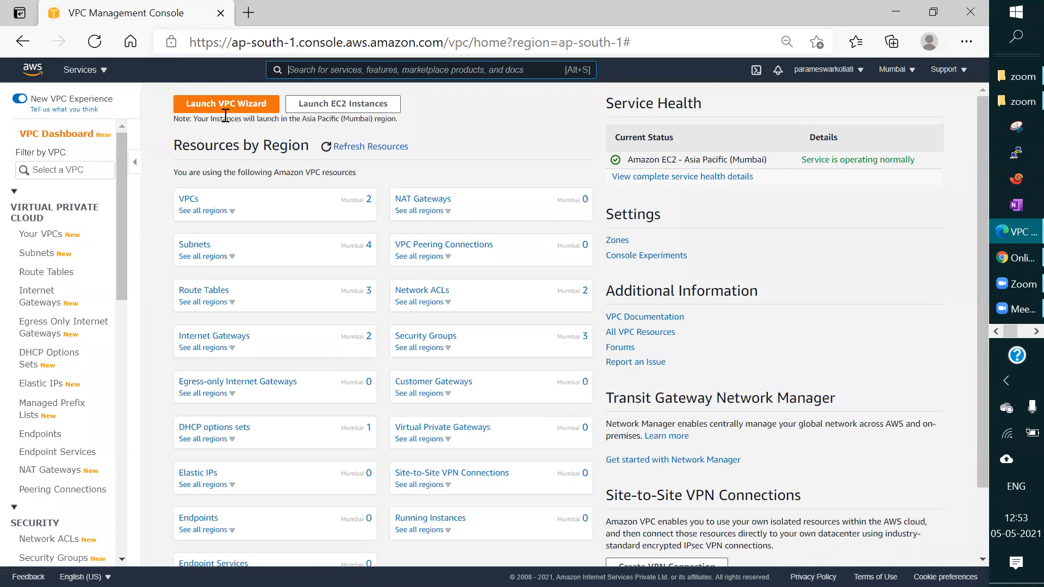
left_click(188, 200)
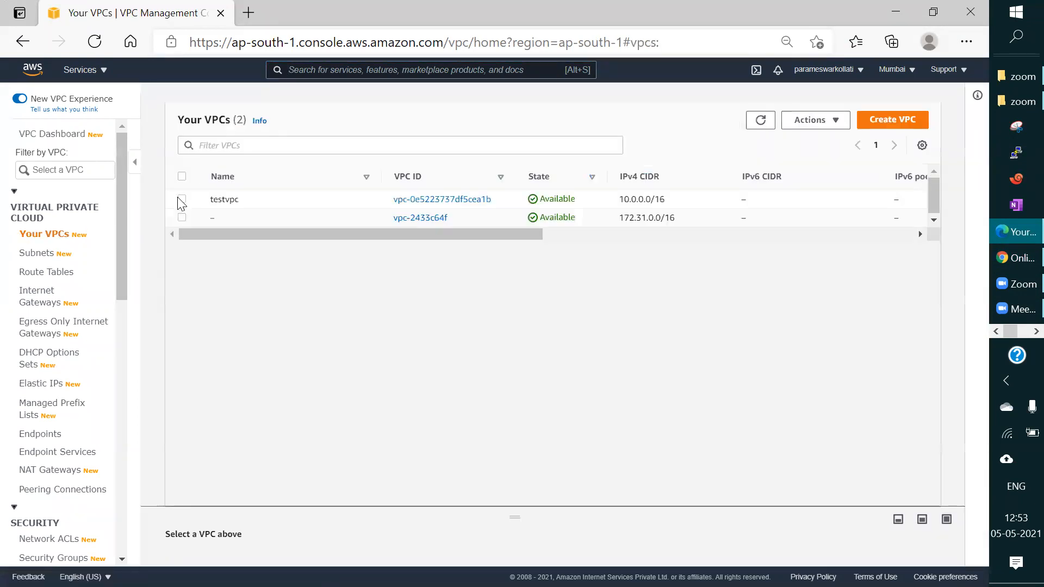
Step: Start creating a new VPC and set its name tag to devVPC
left_click(892, 121)
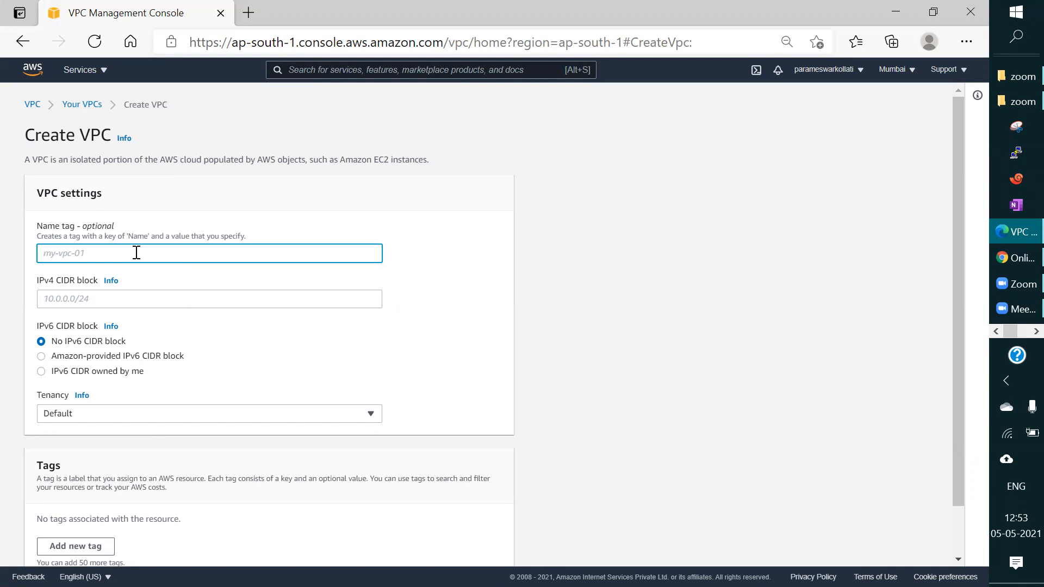
type("dev")
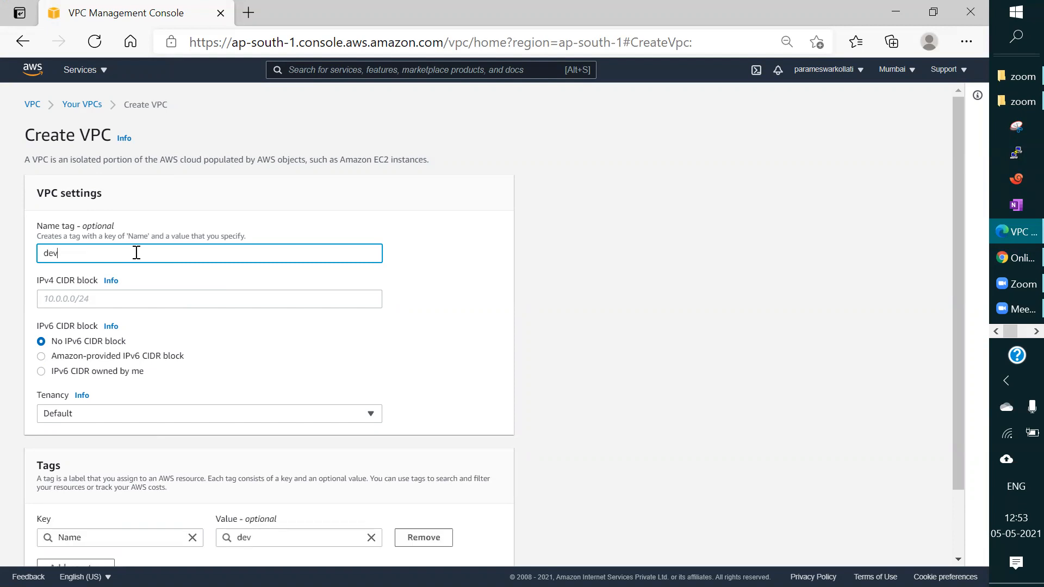
type("VPC")
left_click(71, 300)
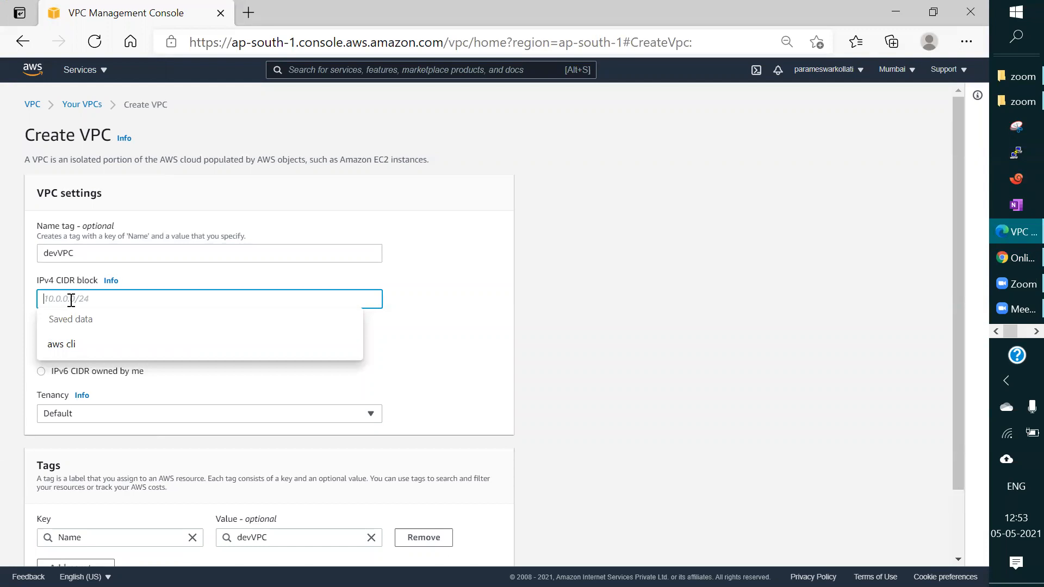
Step: Switch to the Paint diagram and check the address range planned for the VPC
left_click(1021, 331)
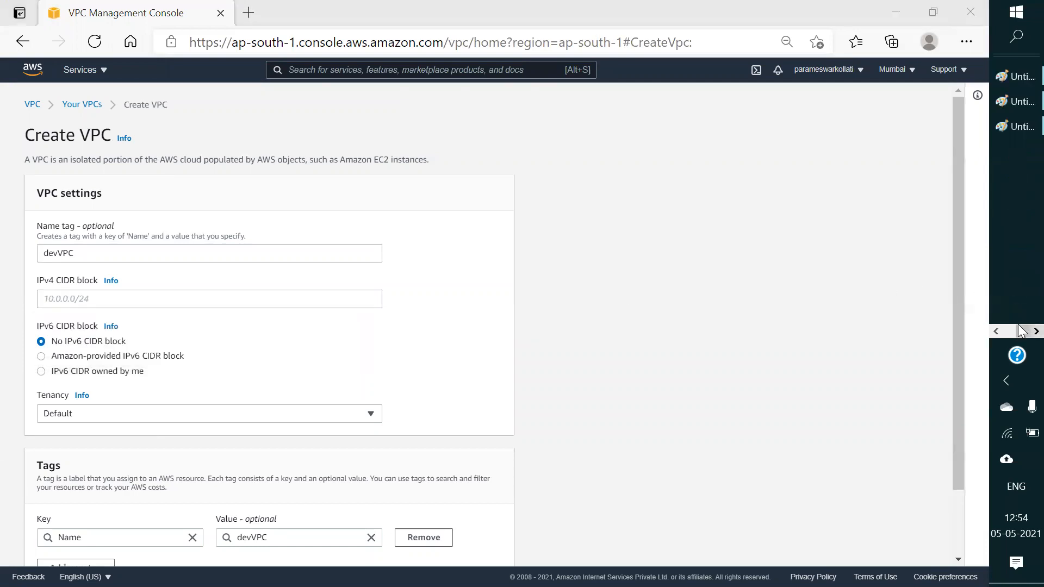
left_click(1016, 128)
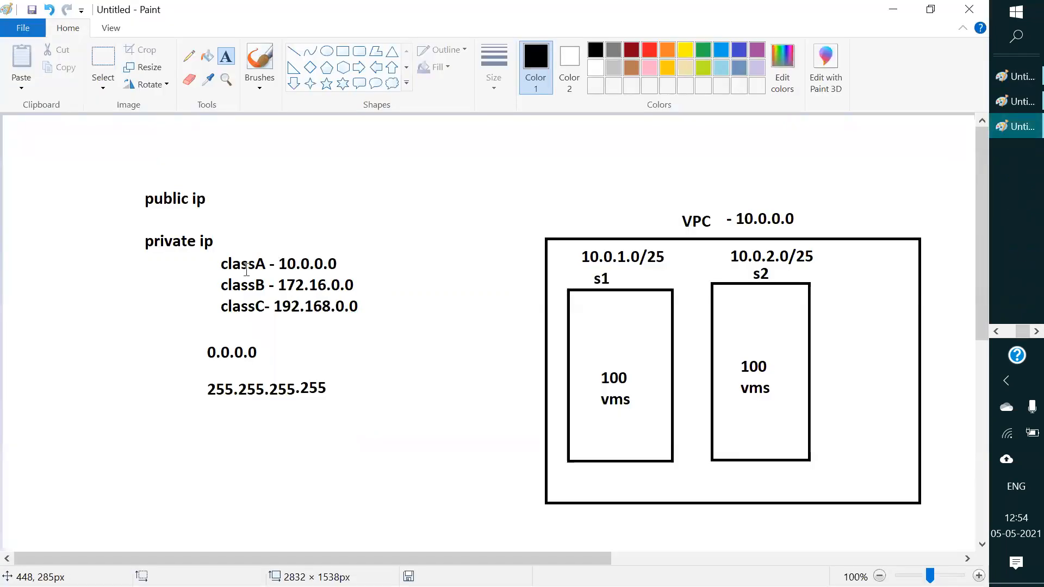
left_click_drag(809, 217, 701, 221)
left_click(593, 187)
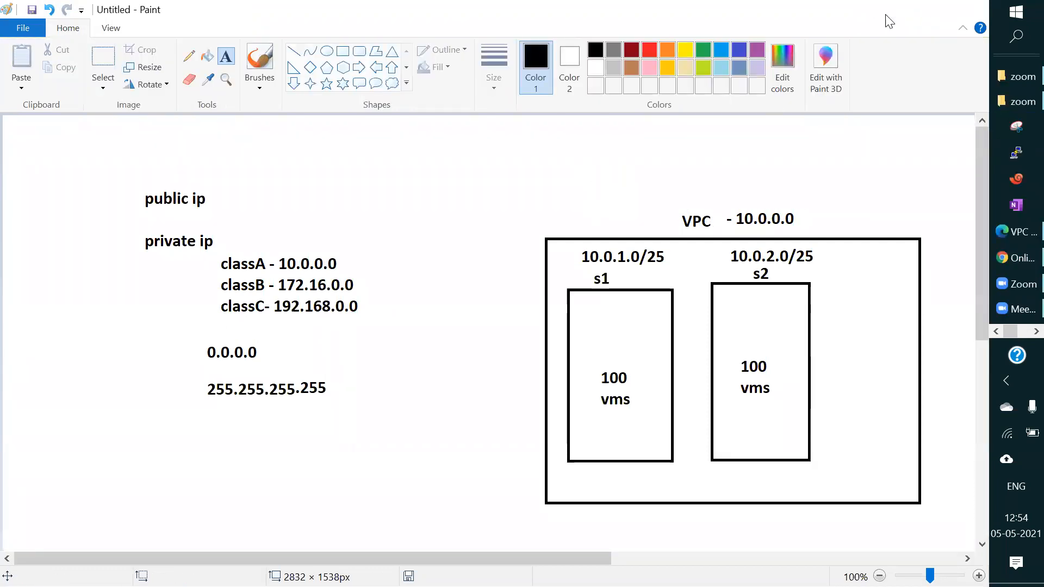
Step: Return to the AWS Create VPC form in Edge and set the IPv4 CIDR block to 10.0.0.0/25
key("alt+Tab")
left_click(89, 296)
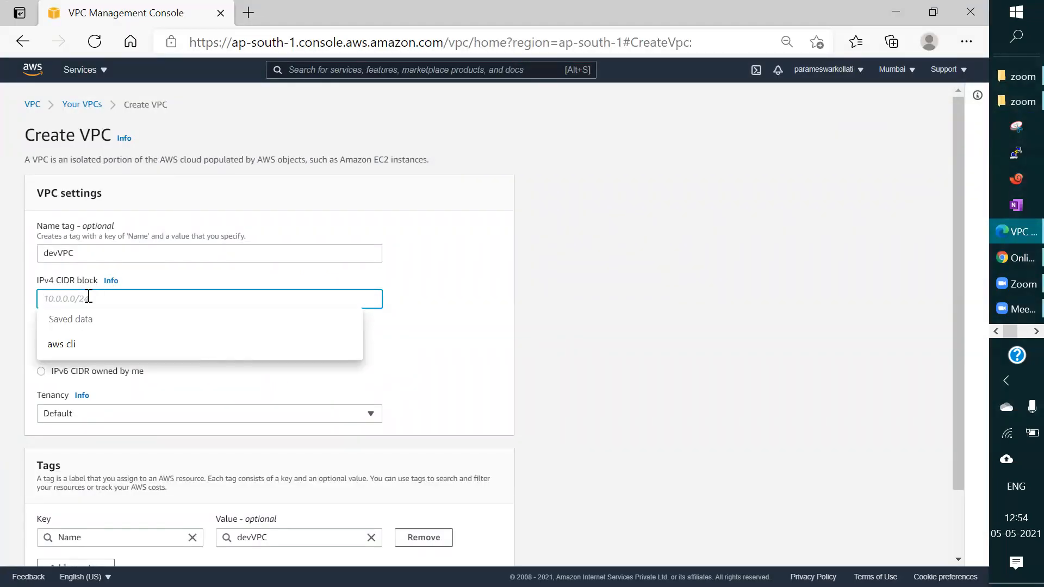
type("10.0.0.0/")
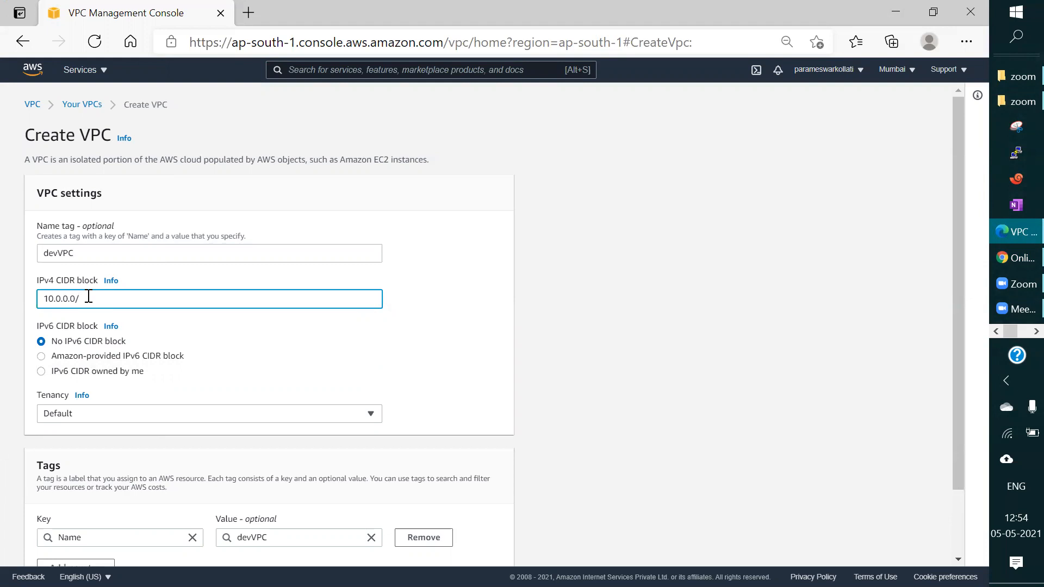
type("25")
Step: Switch to the Paint diagram with the VPC address plan and add the text 200 beside the VPC's 10.0.0.0 label
left_click(1018, 333)
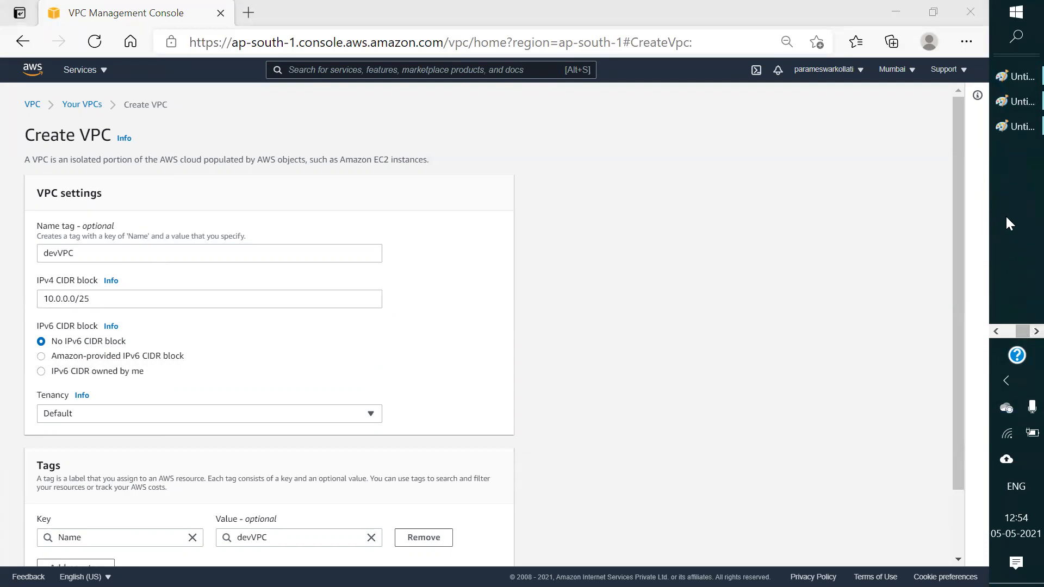
mouse_move(1006, 129)
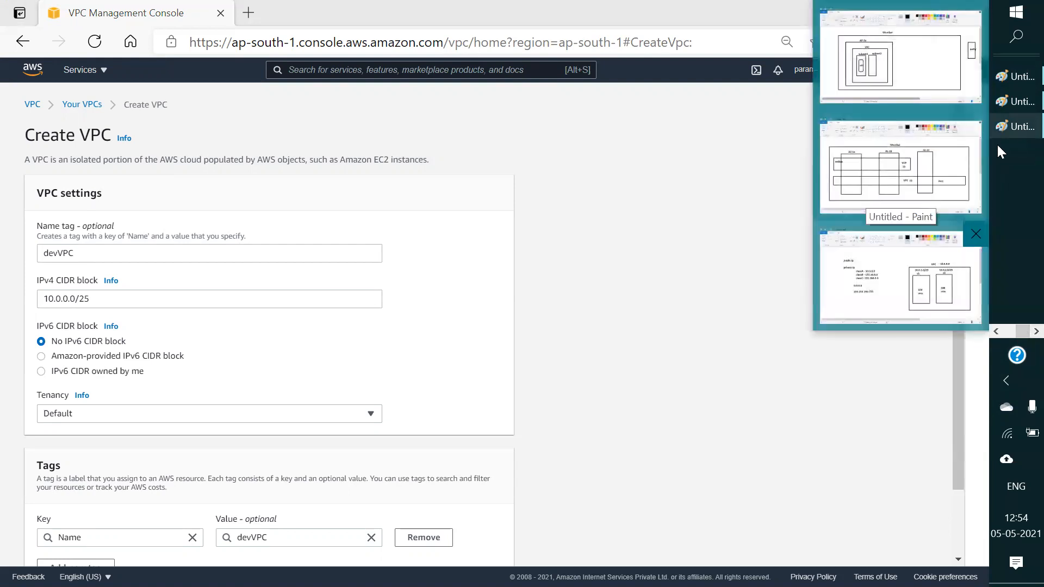
left_click(878, 268)
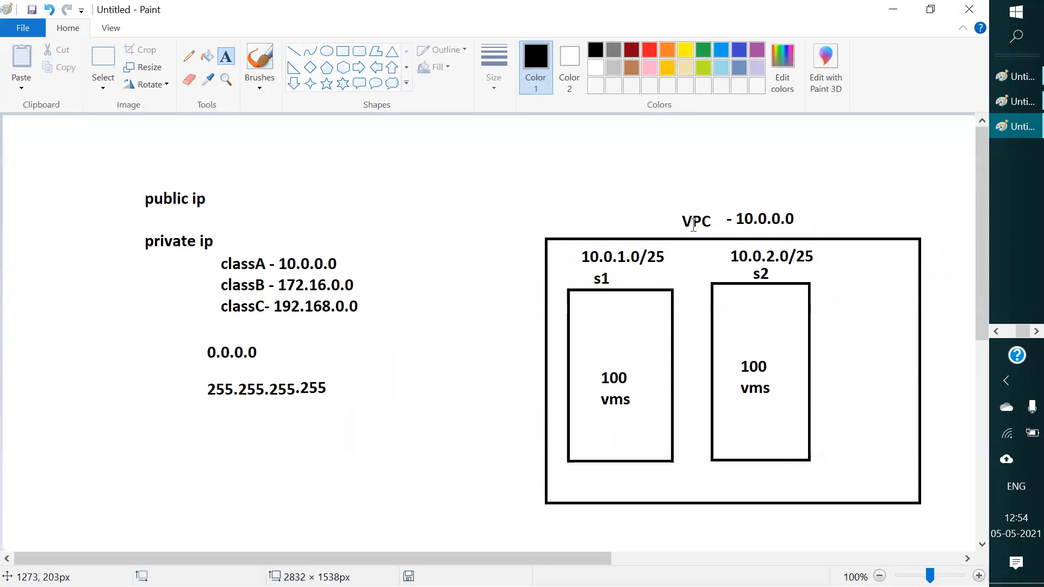
left_click(811, 218)
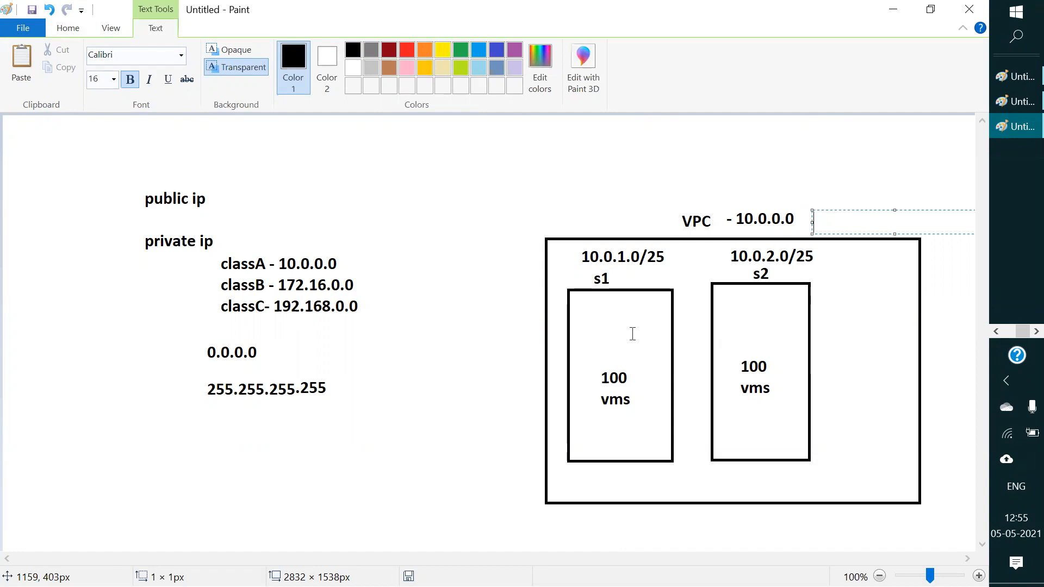
left_click(496, 258)
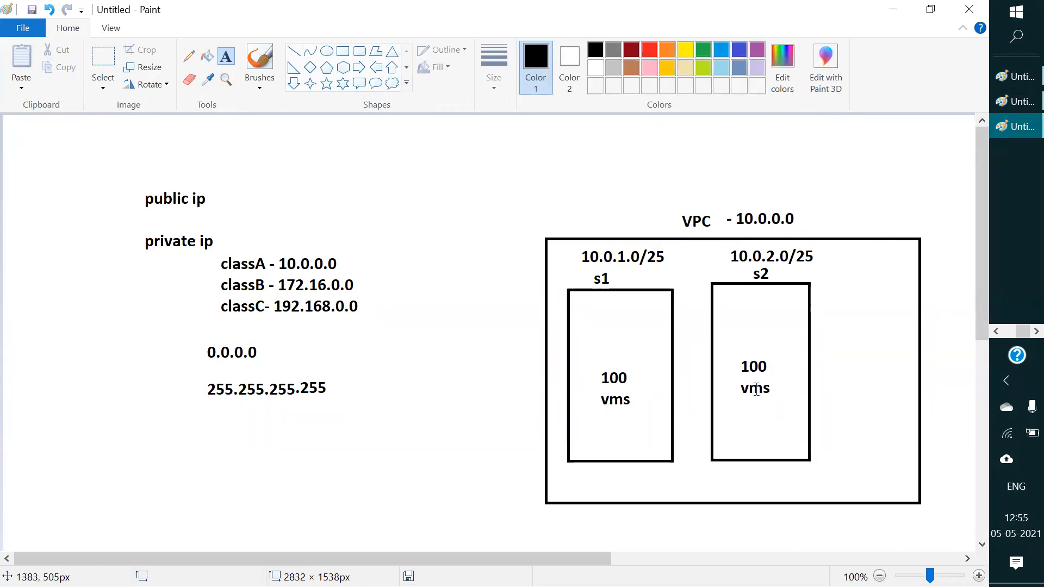
left_click(824, 204)
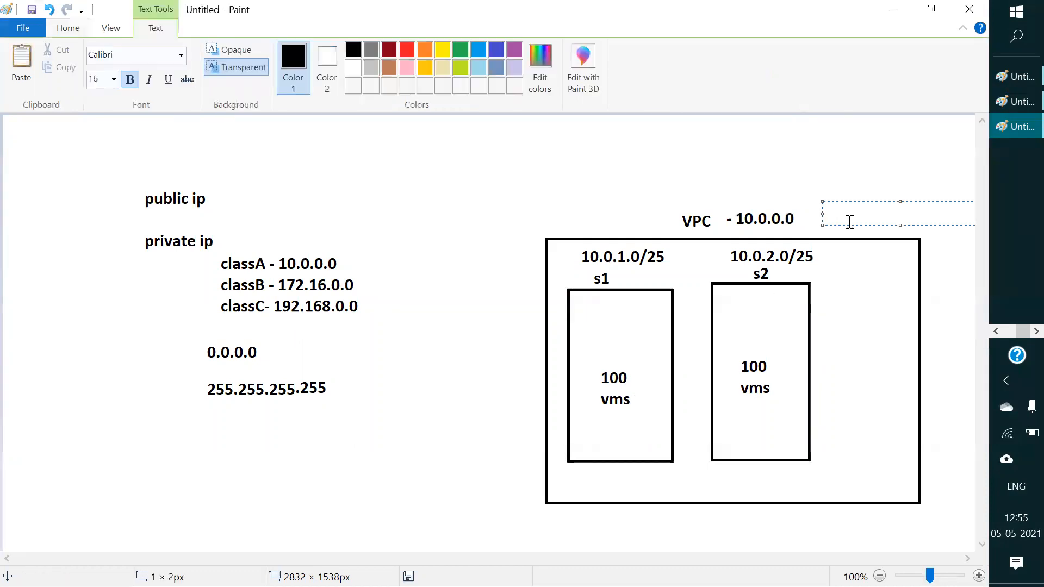
type("200")
left_click(703, 204)
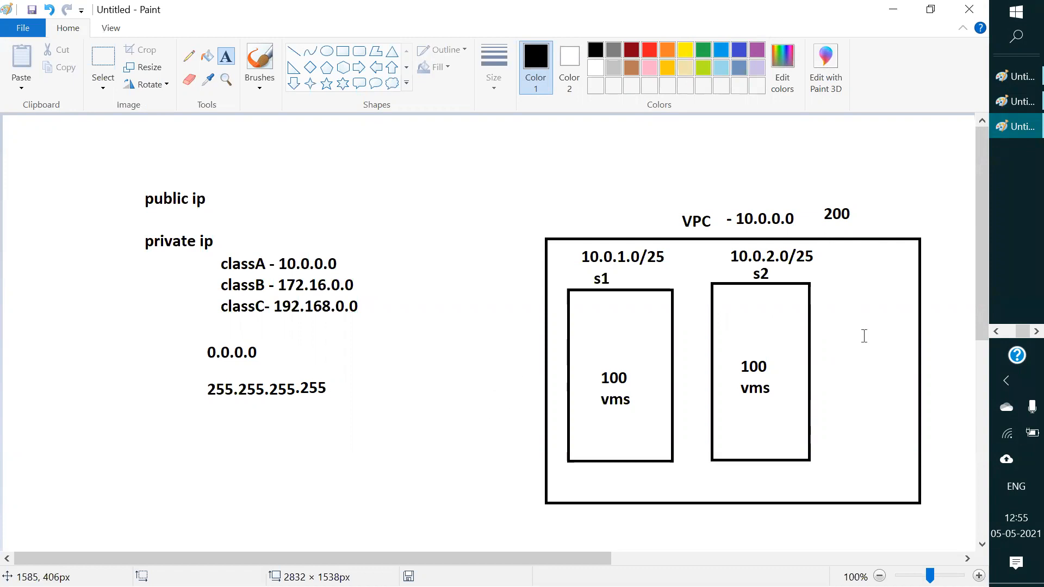
left_click_drag(821, 214, 860, 199)
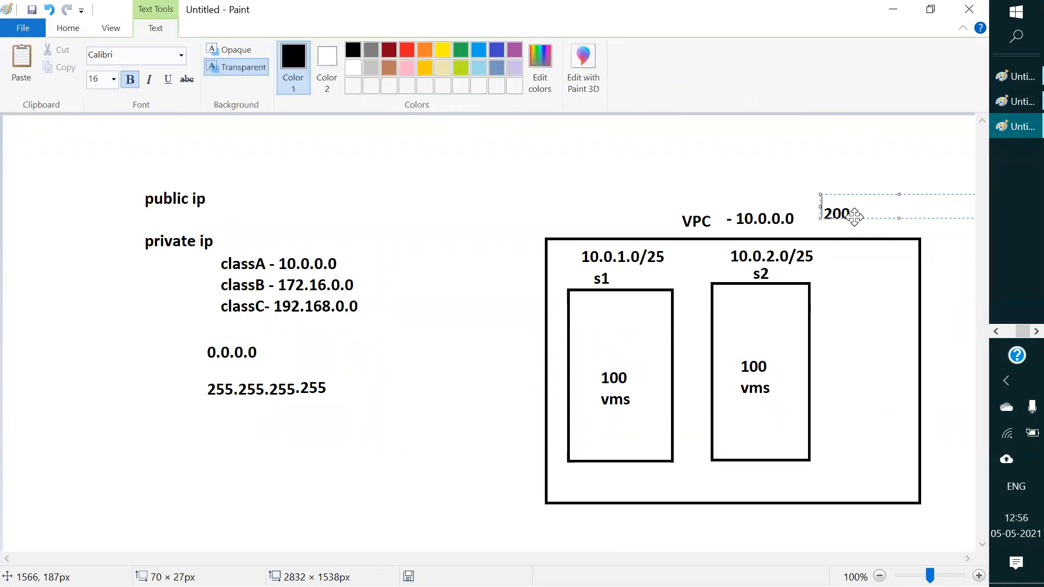
left_click(758, 196)
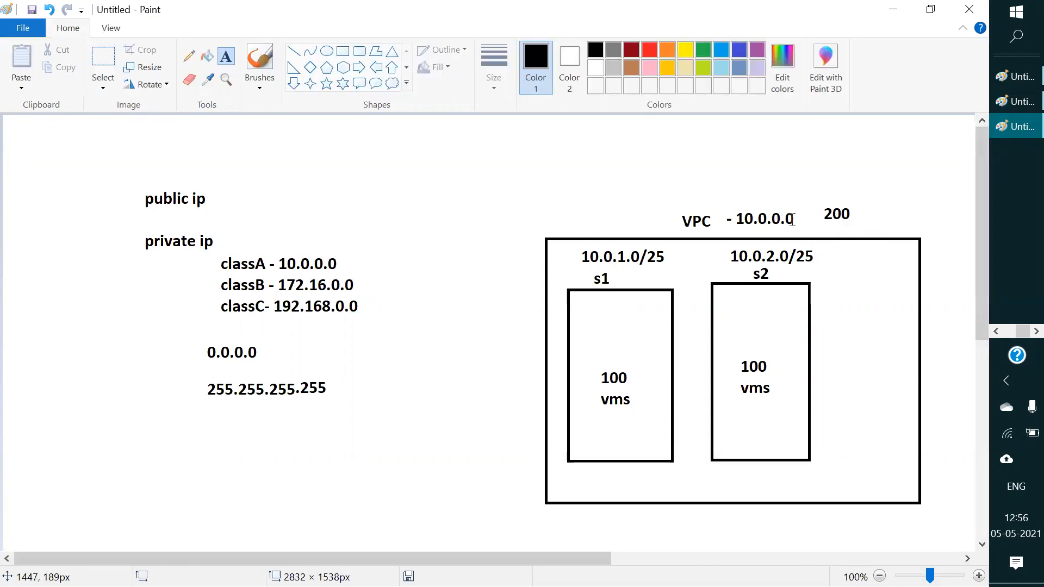
left_click_drag(800, 220, 748, 217)
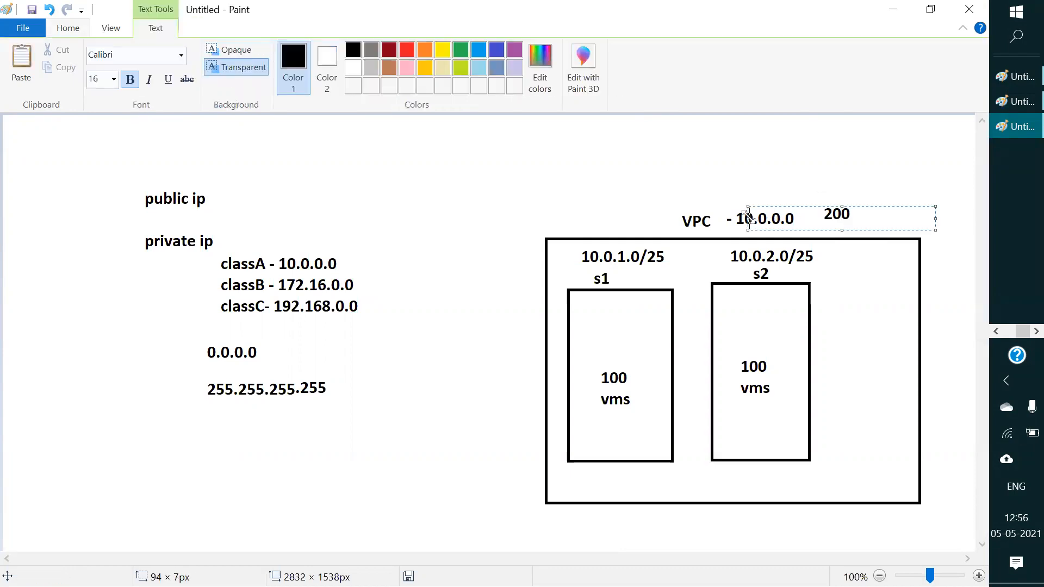
left_click(710, 187)
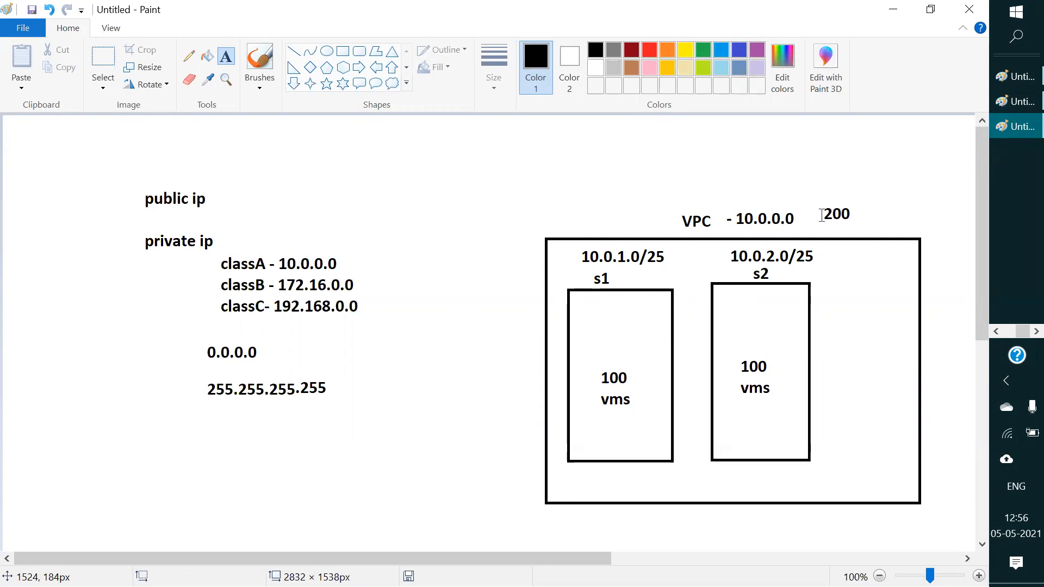
left_click_drag(805, 220, 677, 220)
left_click(609, 194)
Step: Return to the AWS Create VPC form in Edge and change the IPv4 CIDR block to 10.0.0.0/16
left_click(892, 11)
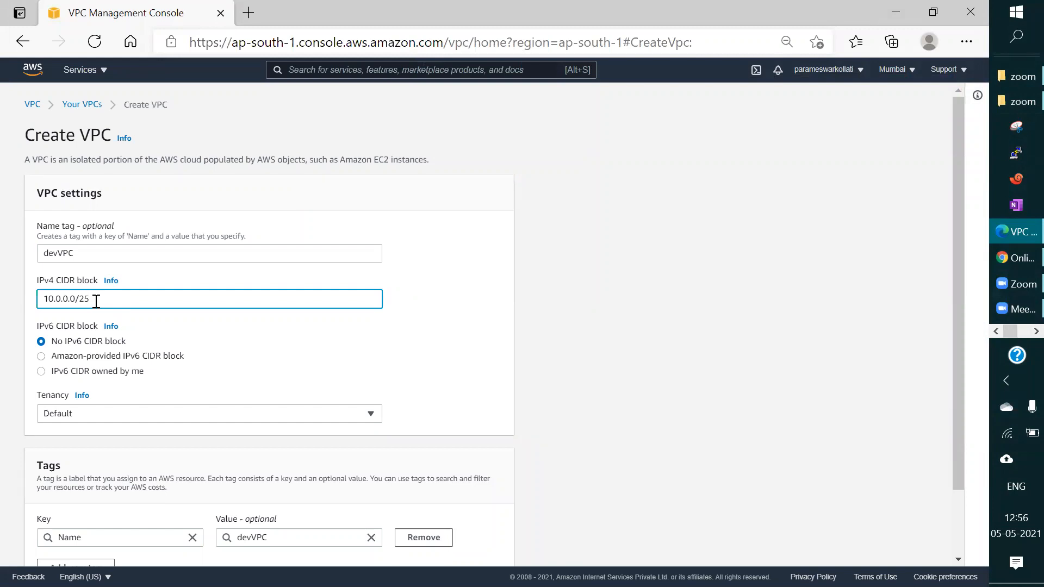
key("BackSpace")
type("16")
left_click_drag(958, 322, 959, 366)
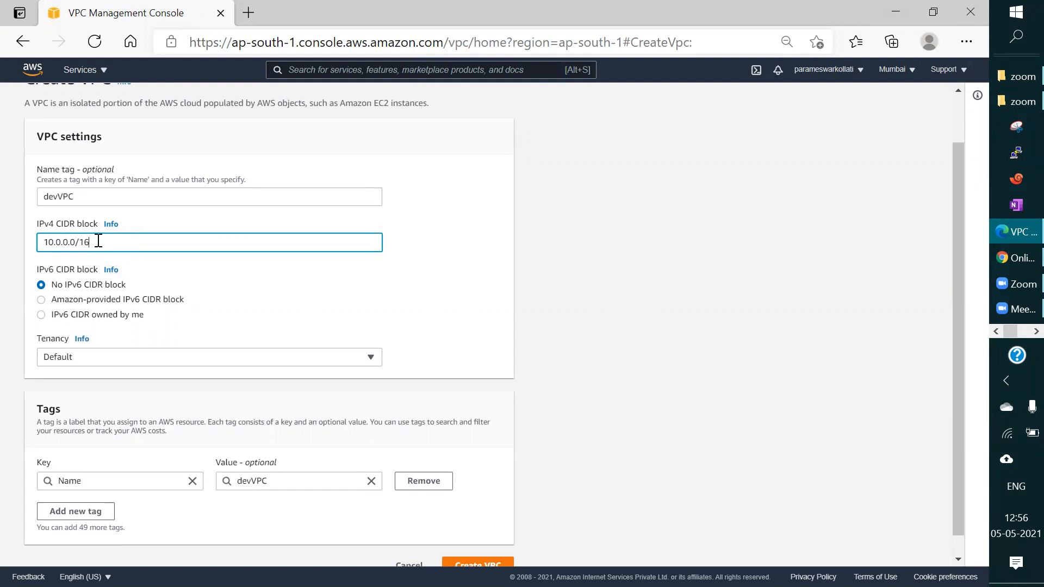
left_click_drag(98, 240, 43, 242)
left_click(702, 261)
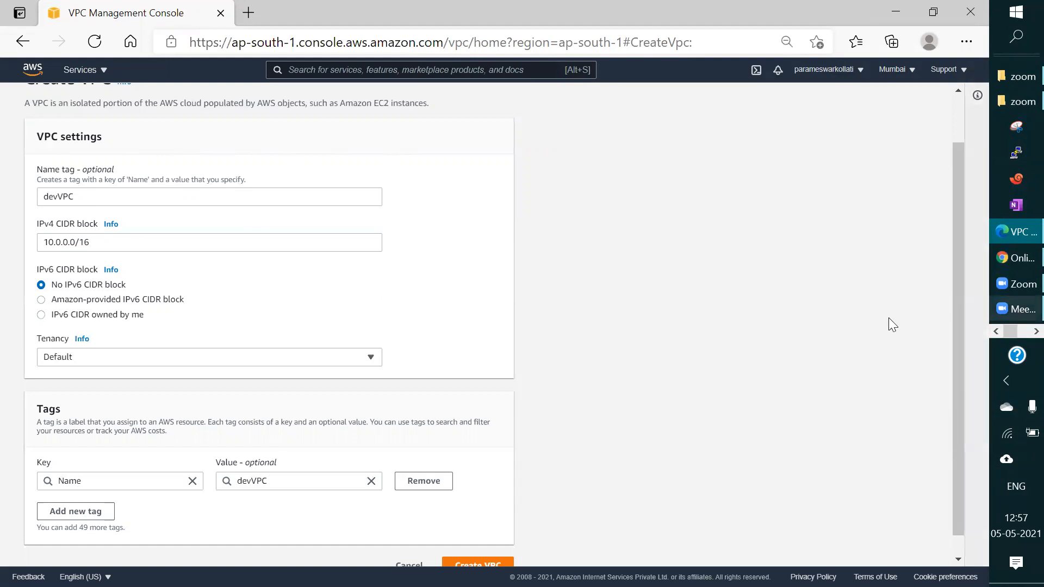
Step: Examine the tenancy options offered for the new VPC, keeping Default selected
scroll(674, 347, "down", 1)
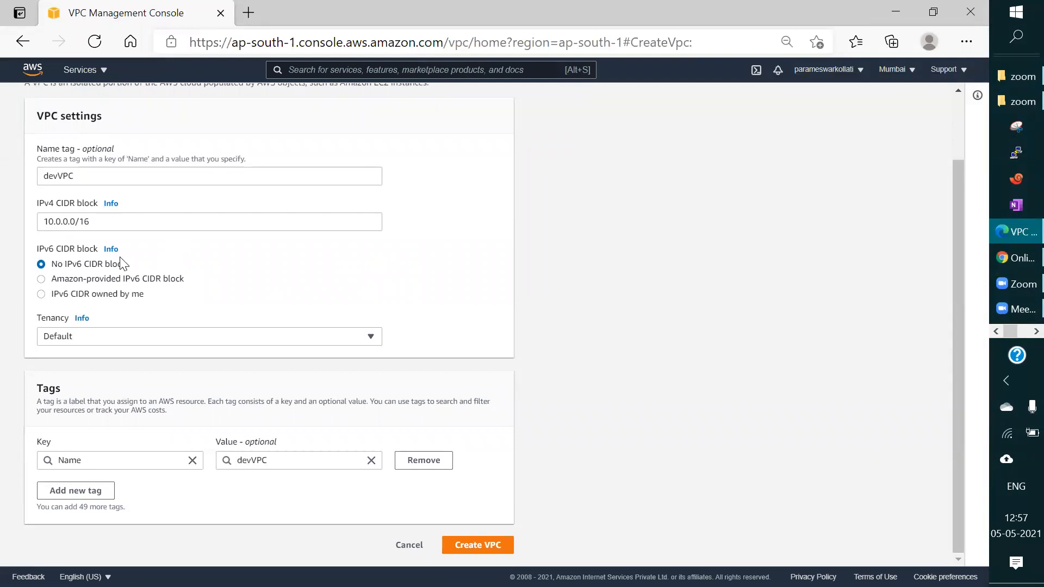
scroll(684, 275, "up", 4)
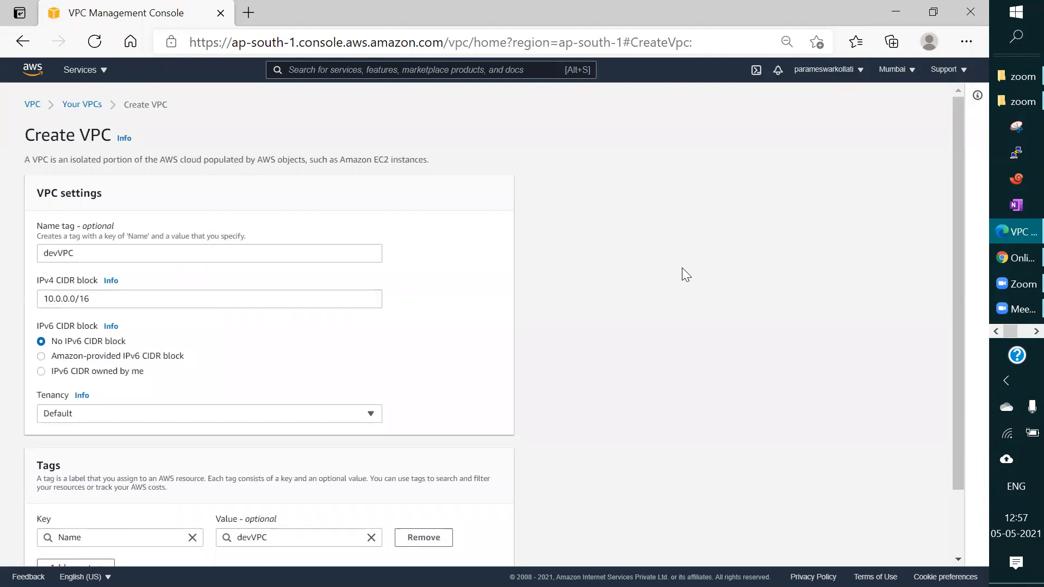
scroll(682, 269, "down", 4)
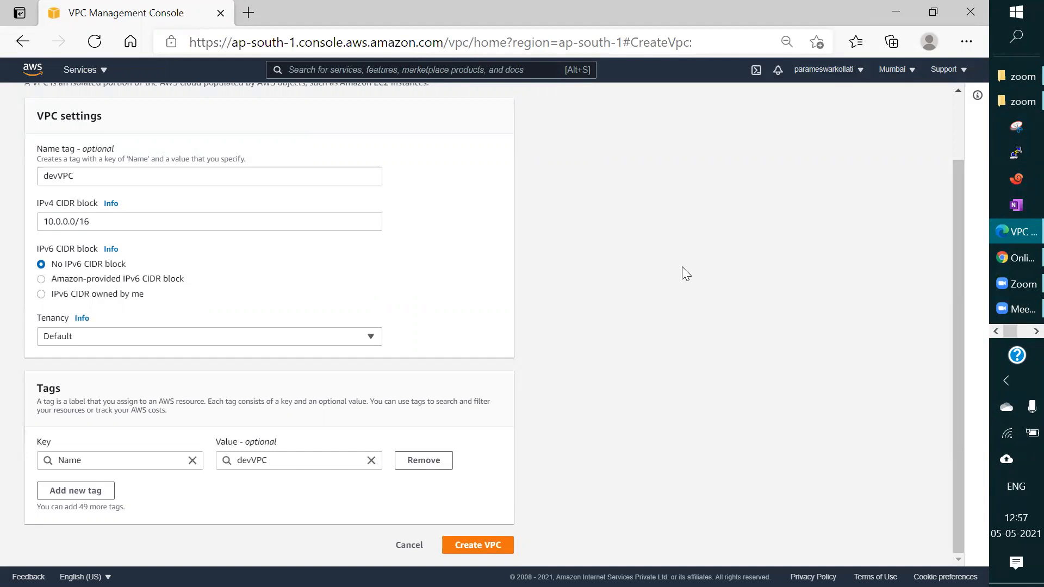
left_click(291, 337)
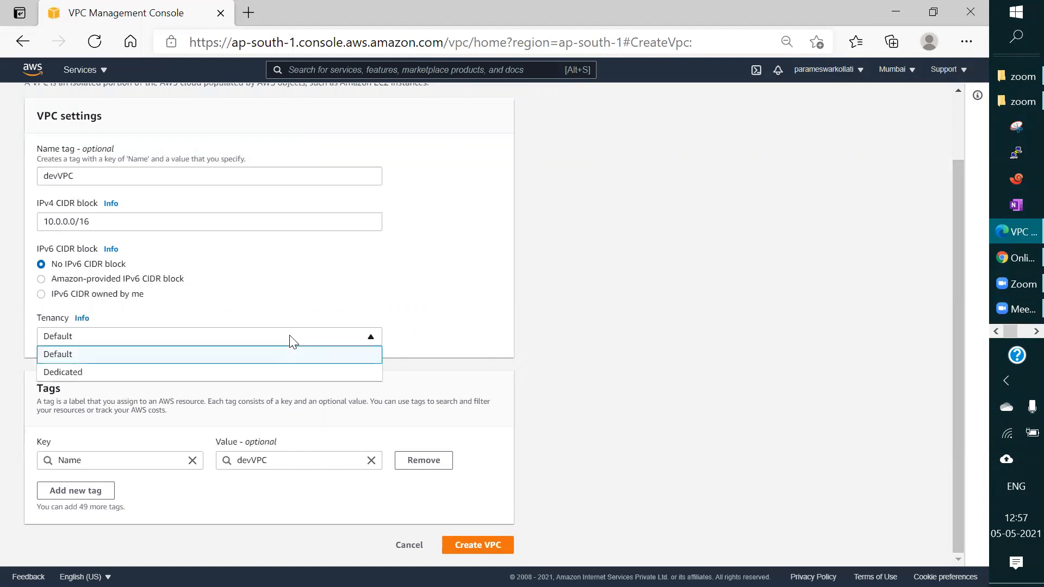
left_click(239, 360)
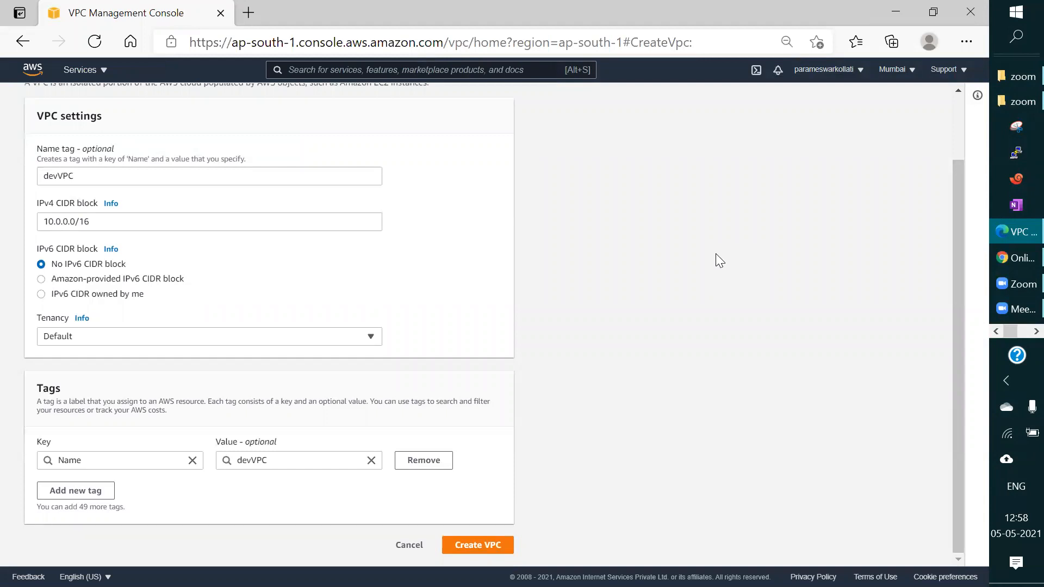
left_click(332, 340)
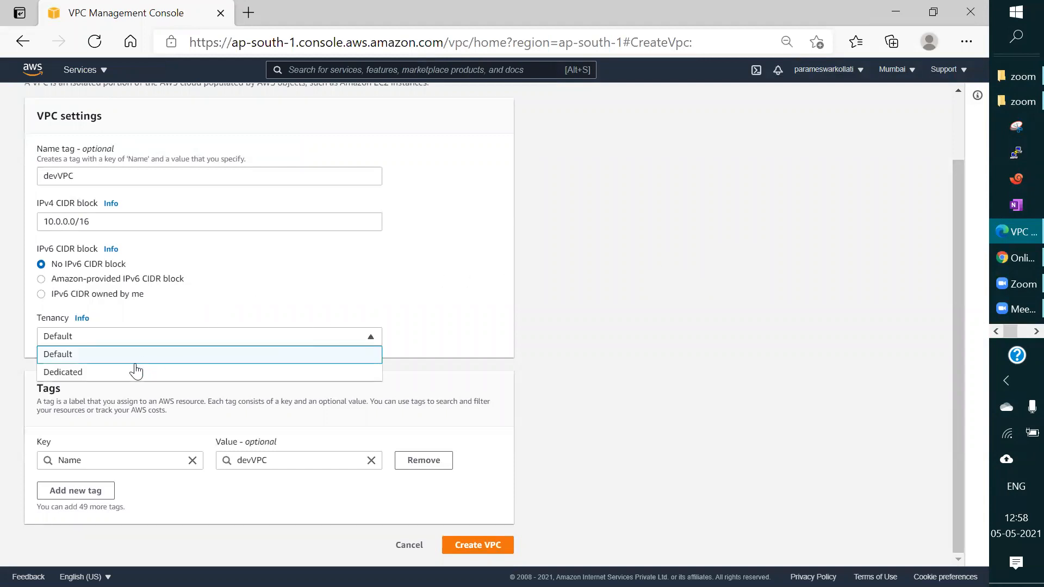
left_click(132, 340)
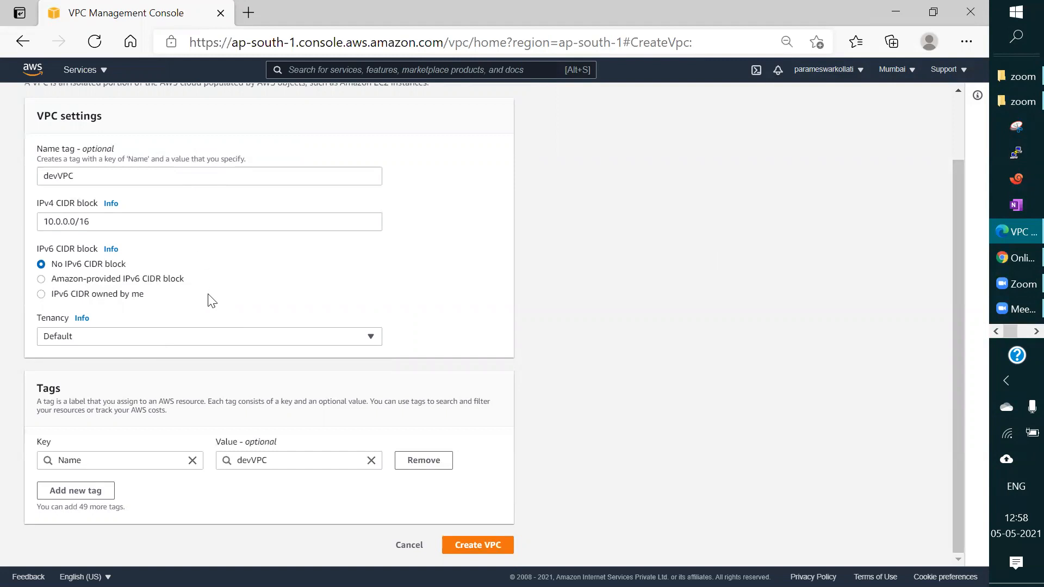
left_click(223, 338)
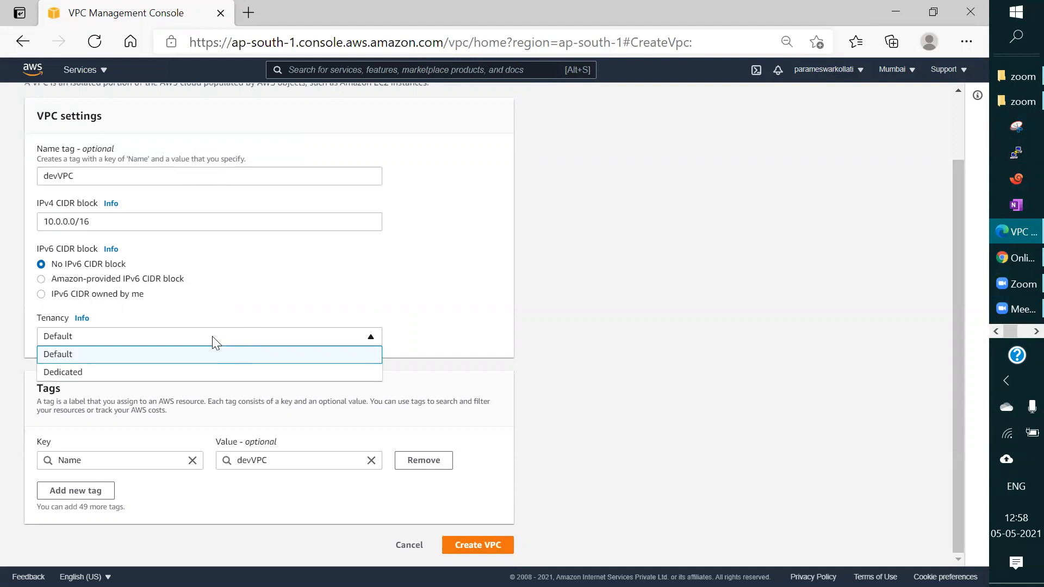
left_click(631, 300)
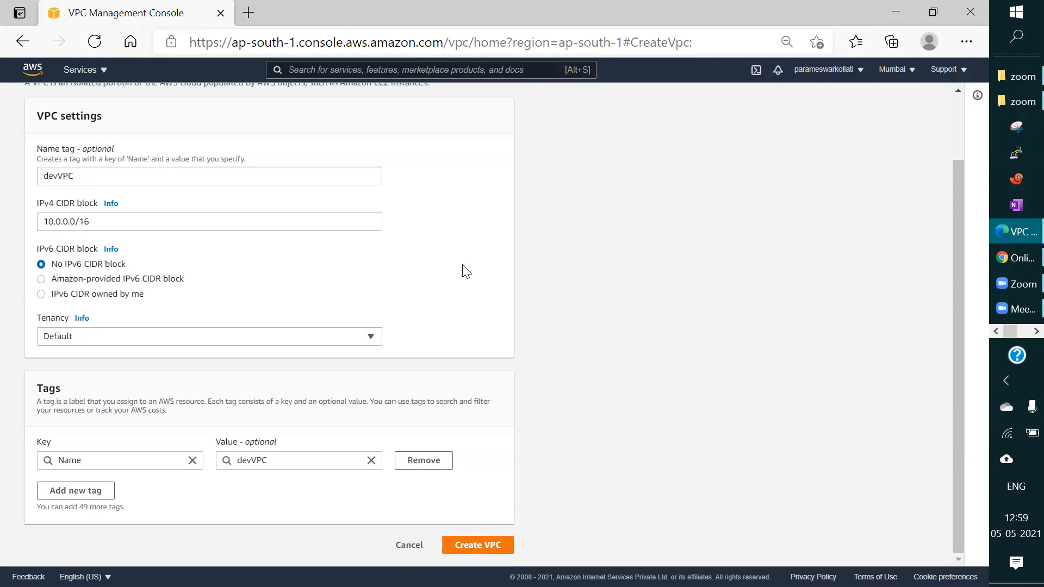
Step: Check the IPv4 CIDR block once more and create the VPC with the entered settings
scroll(596, 289, "up", 2)
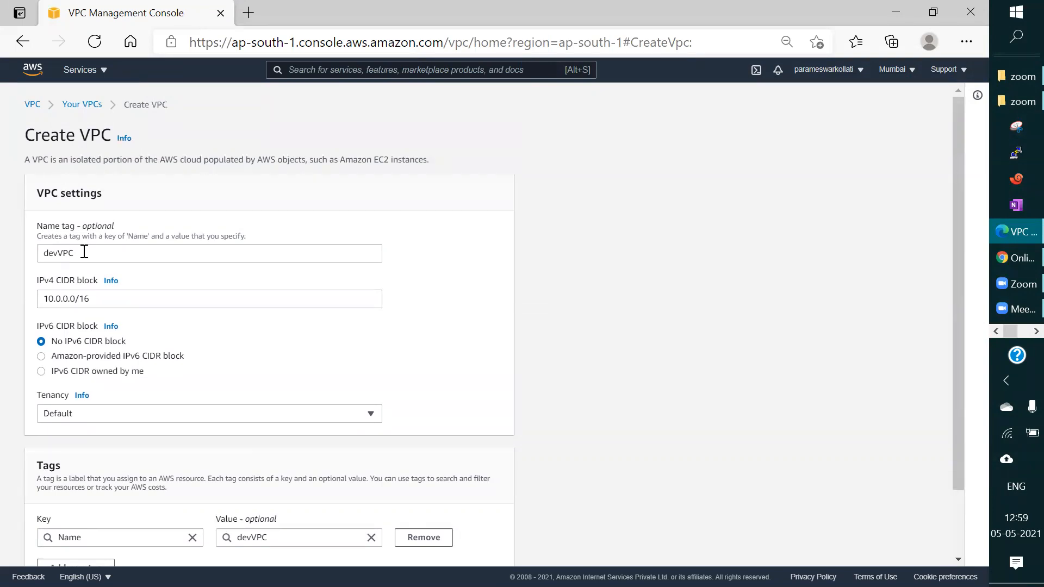
left_click(93, 299)
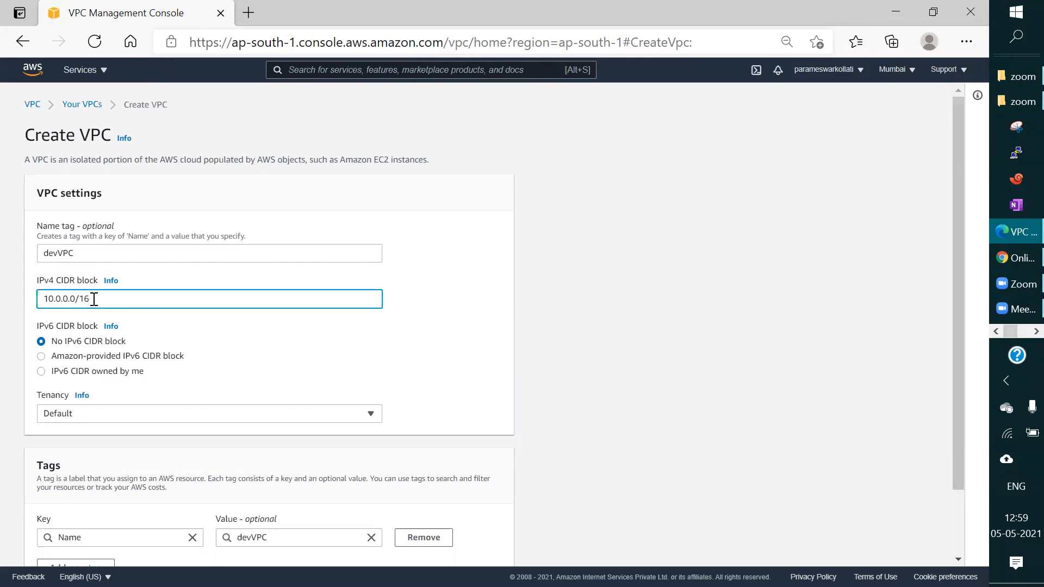
left_click_drag(93, 299, 38, 298)
scroll(674, 283, "down", 2)
left_click(676, 283)
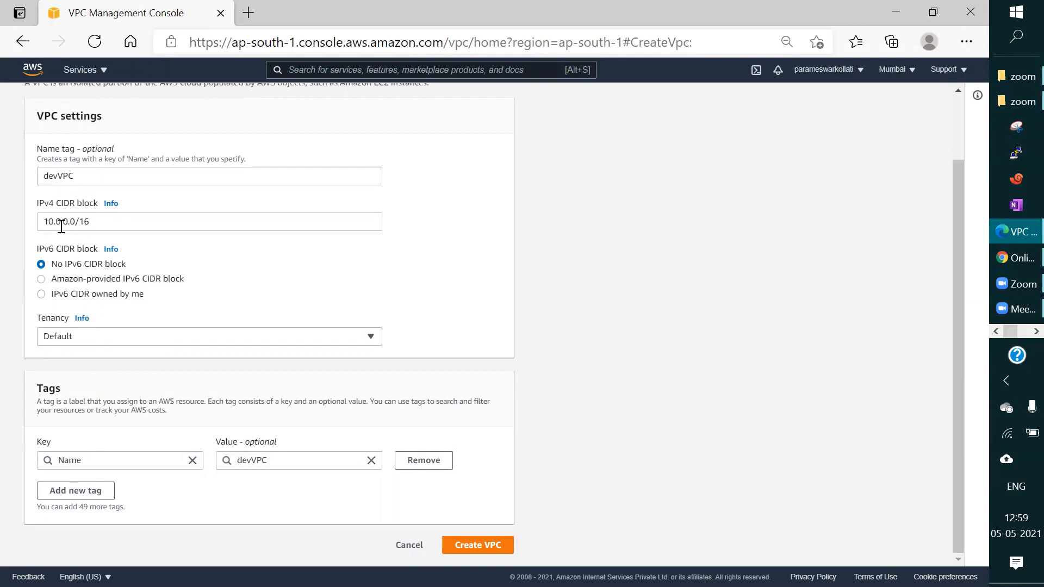
left_click(485, 549)
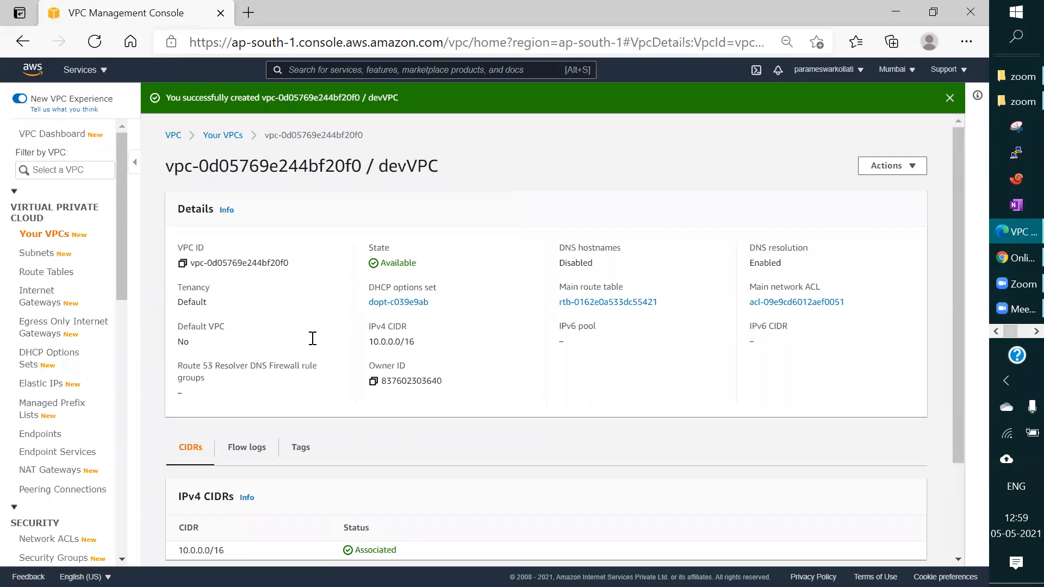
Step: Look over the new VPC's detail page, return to the list of VPCs and select devVPC
scroll(313, 346, "down", 3)
scroll(309, 343, "up", 3)
left_click(222, 137)
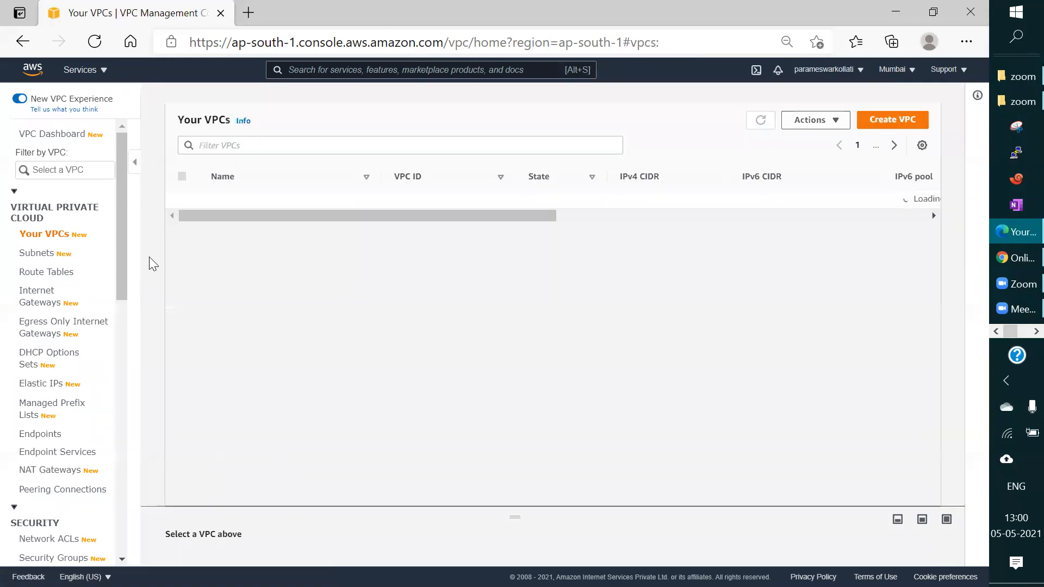
left_click(182, 237)
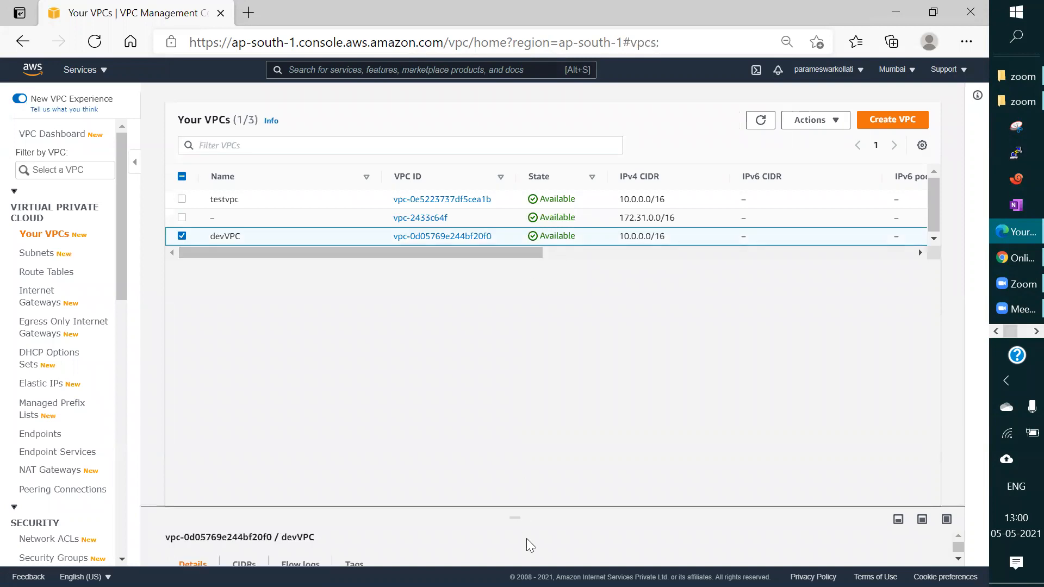
Step: Enlarge the details pane of devVPC and examine its general details, CIDRs and flow logs
left_click_drag(516, 506, 488, 299)
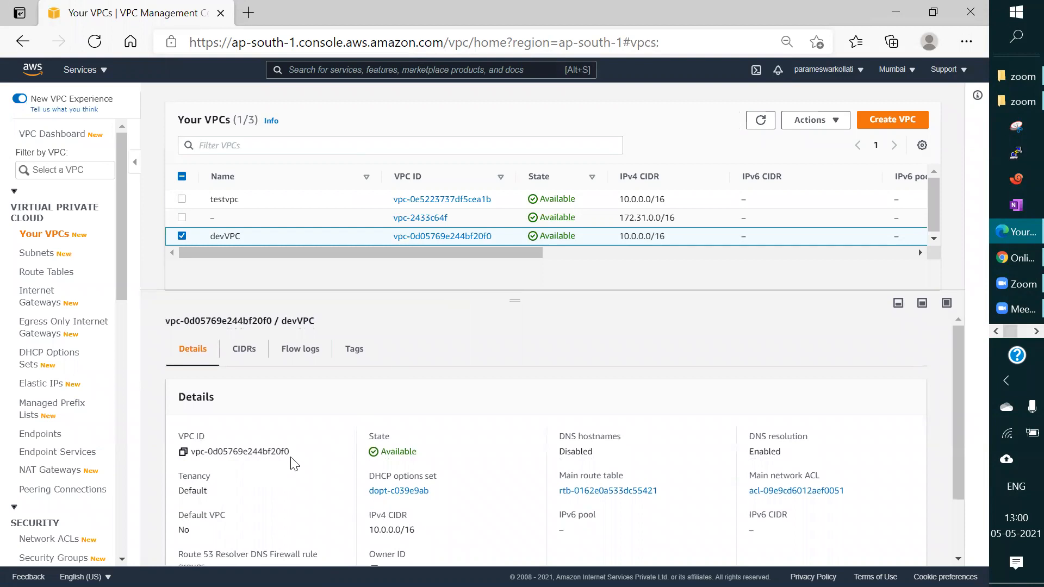
left_click_drag(960, 440, 960, 499)
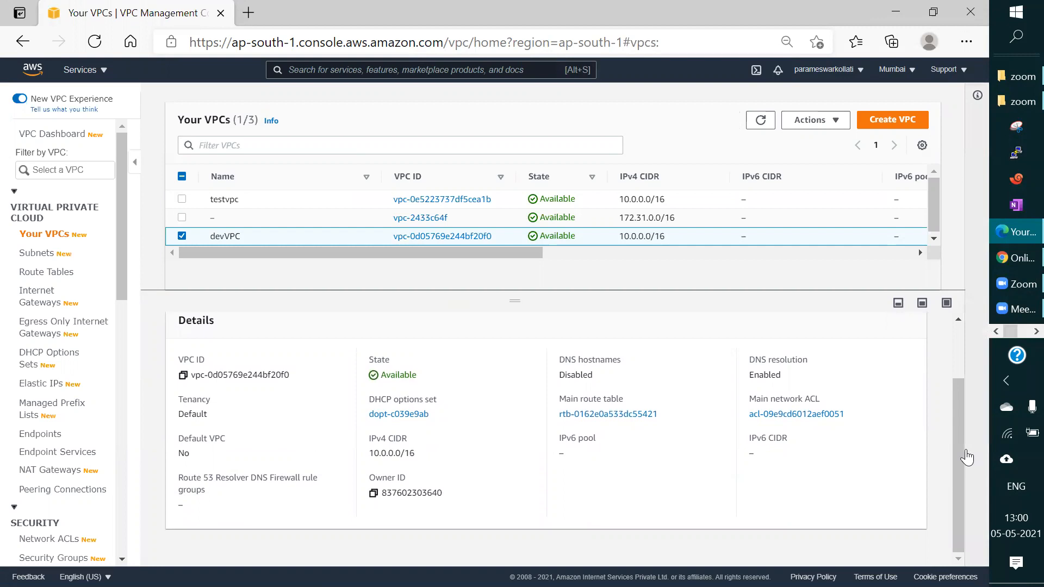
left_click_drag(960, 451, 940, 353)
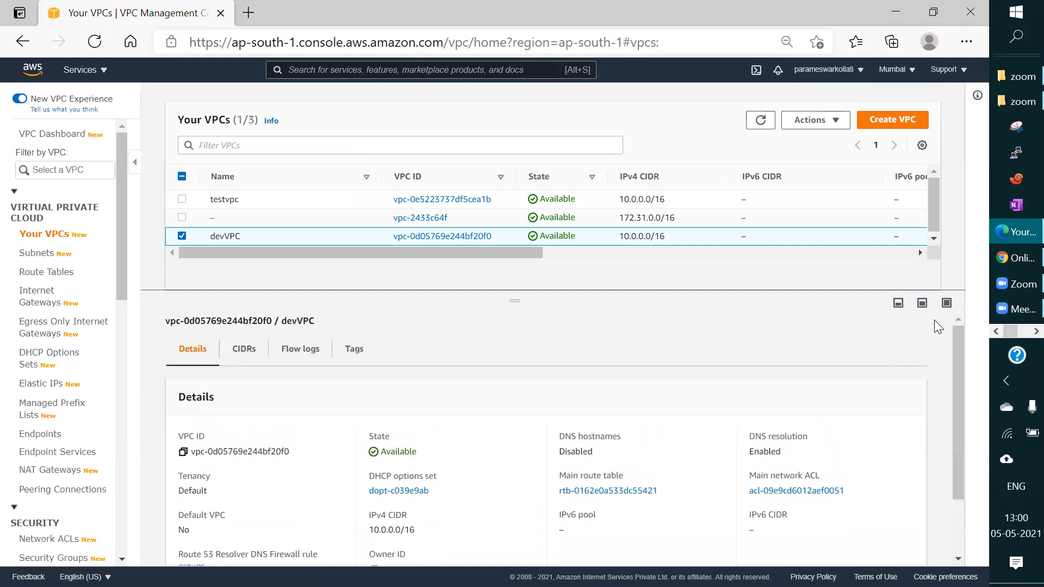
mouse_move(214, 245)
left_click(241, 352)
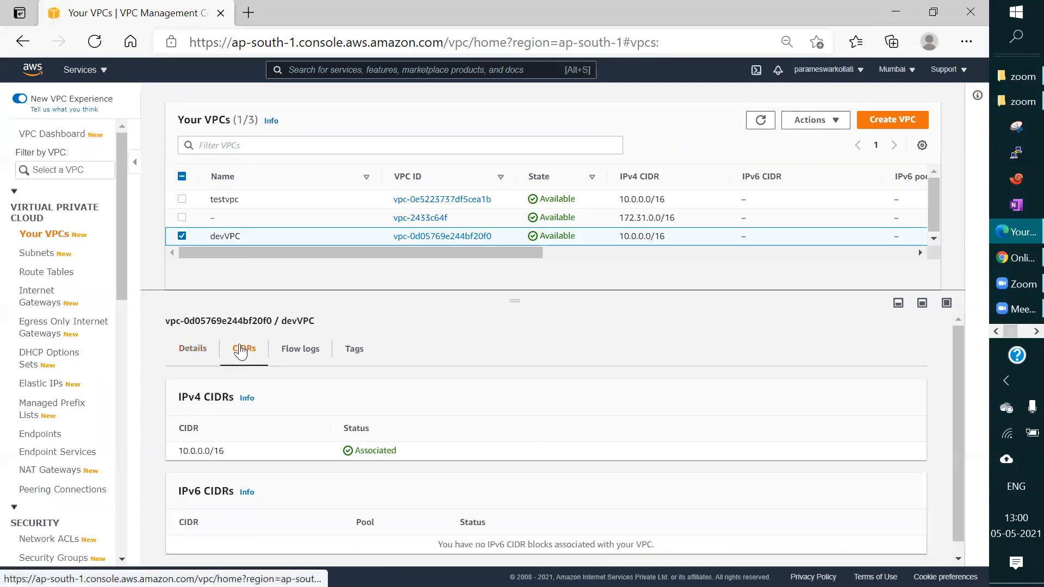
scroll(469, 478, "down", 1)
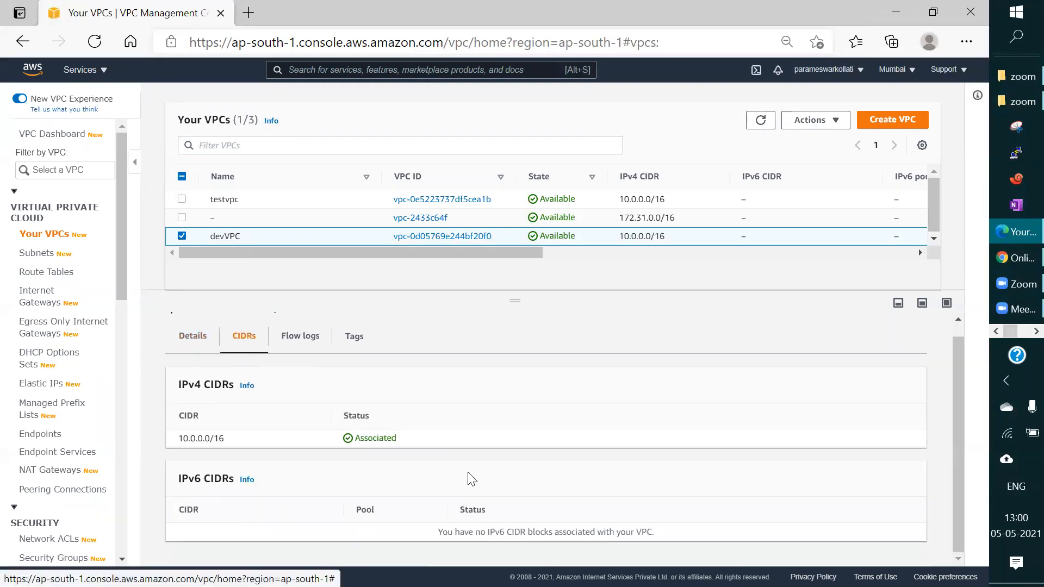
left_click(295, 338)
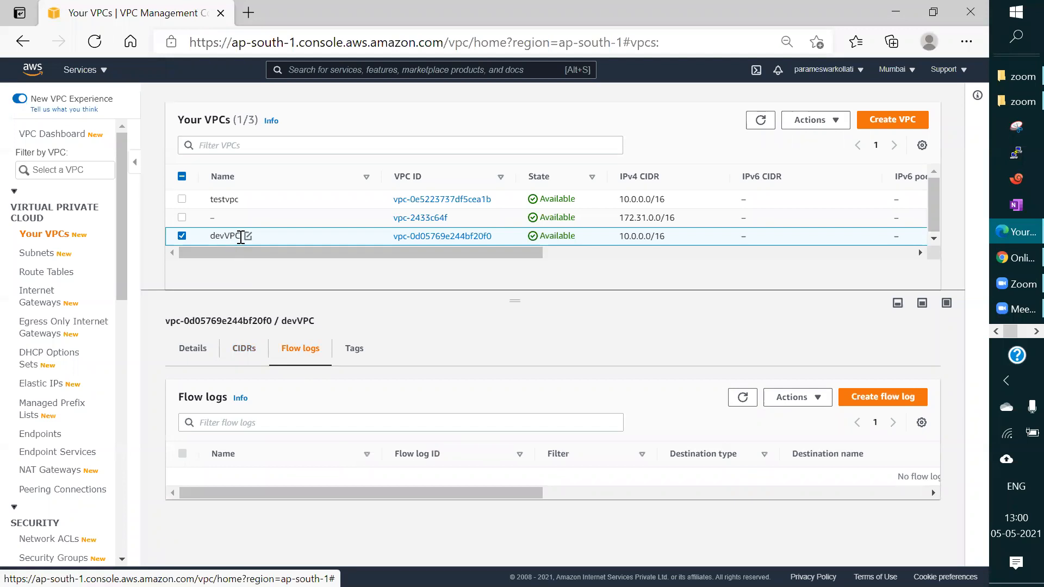
Step: Examine the CIDR editing page of devVPC and its entry for an additional IPv4 CIDR, and return to the VPC list without saving
left_click(824, 124)
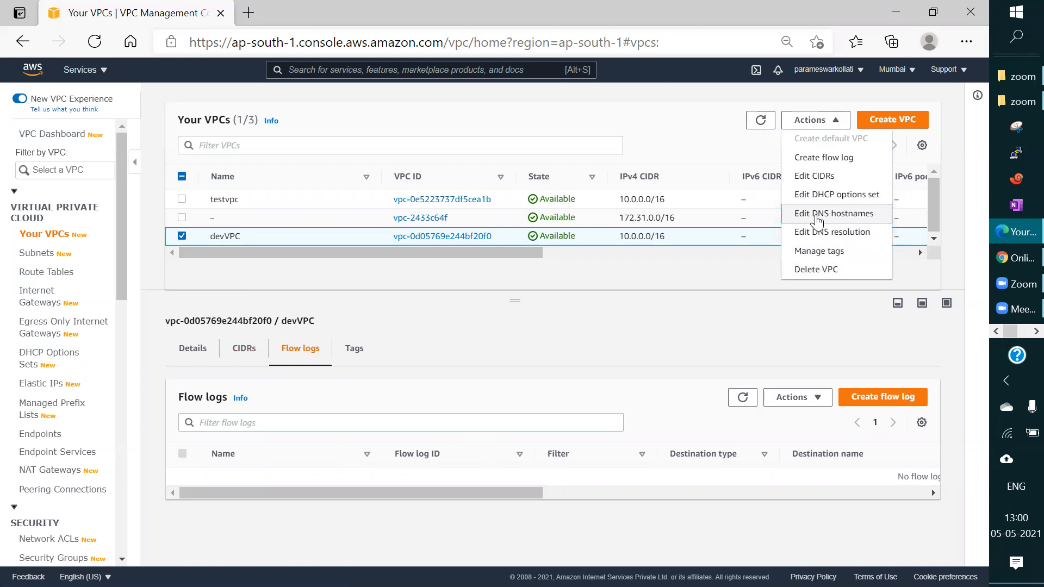
left_click(813, 177)
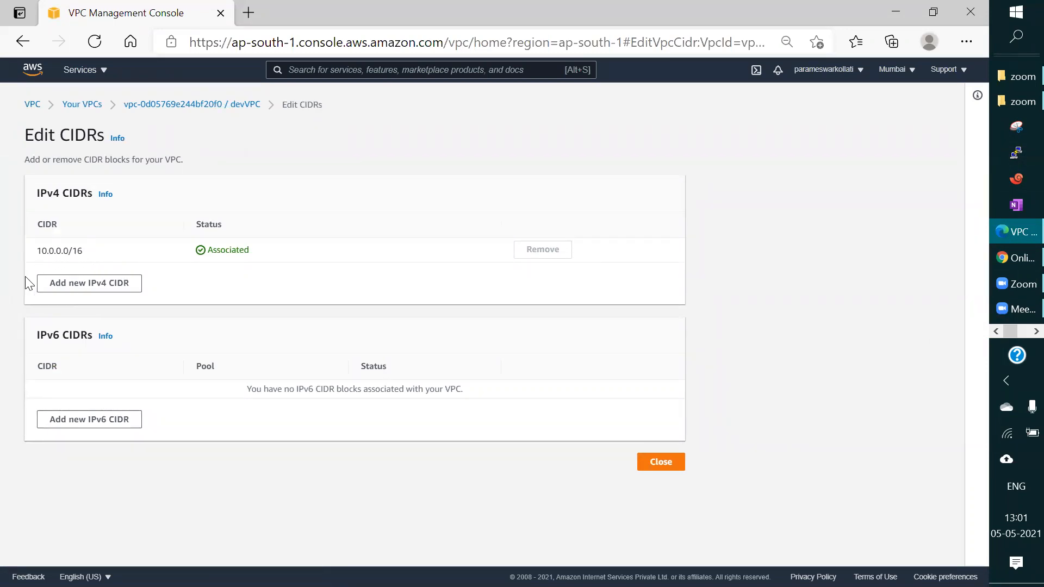
left_click(82, 292)
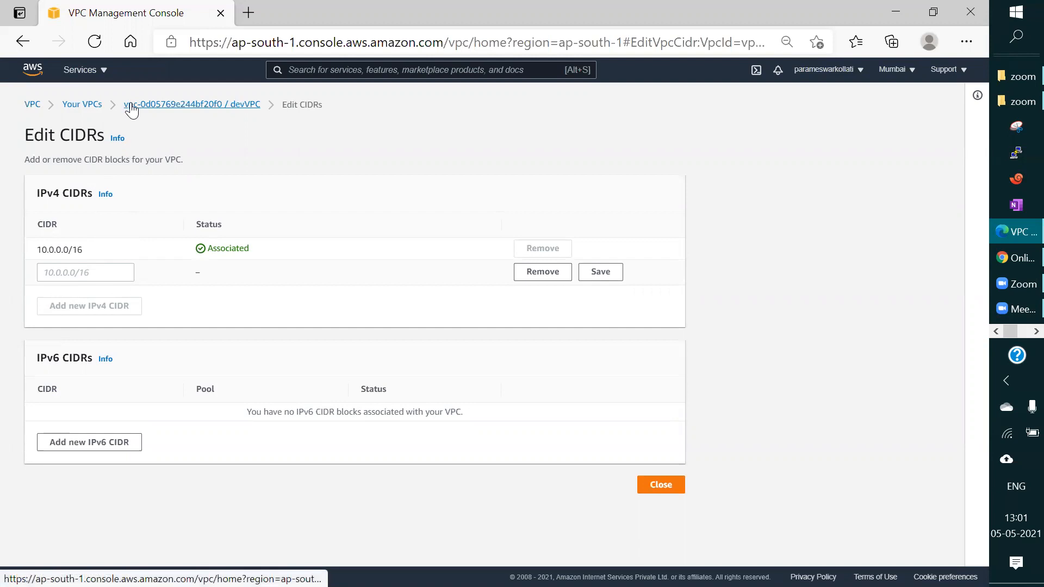
left_click(83, 105)
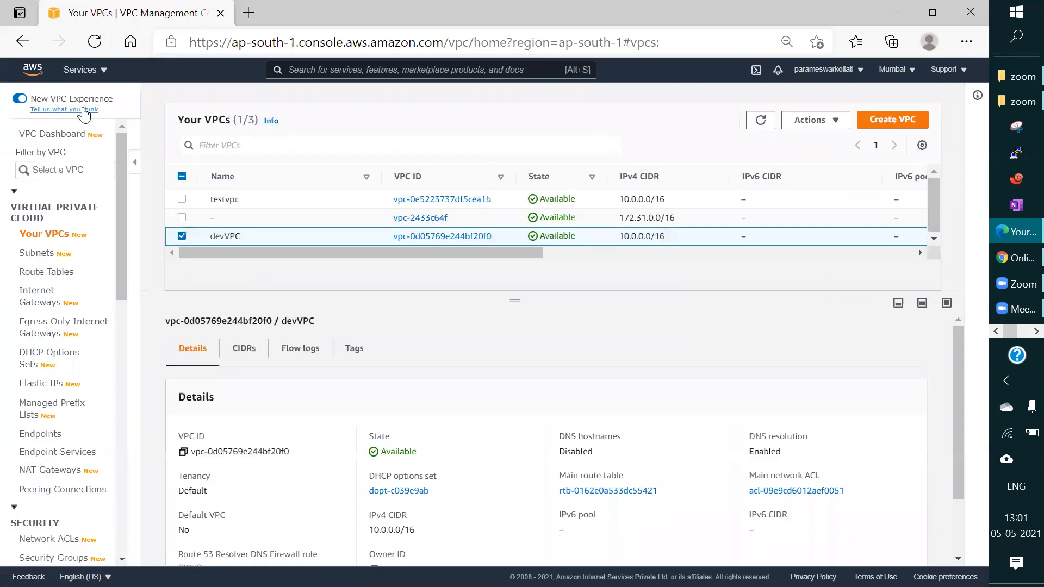
Step: Shrink the details pane of devVPC slightly and look through its general details
left_click_drag(514, 299, 514, 322)
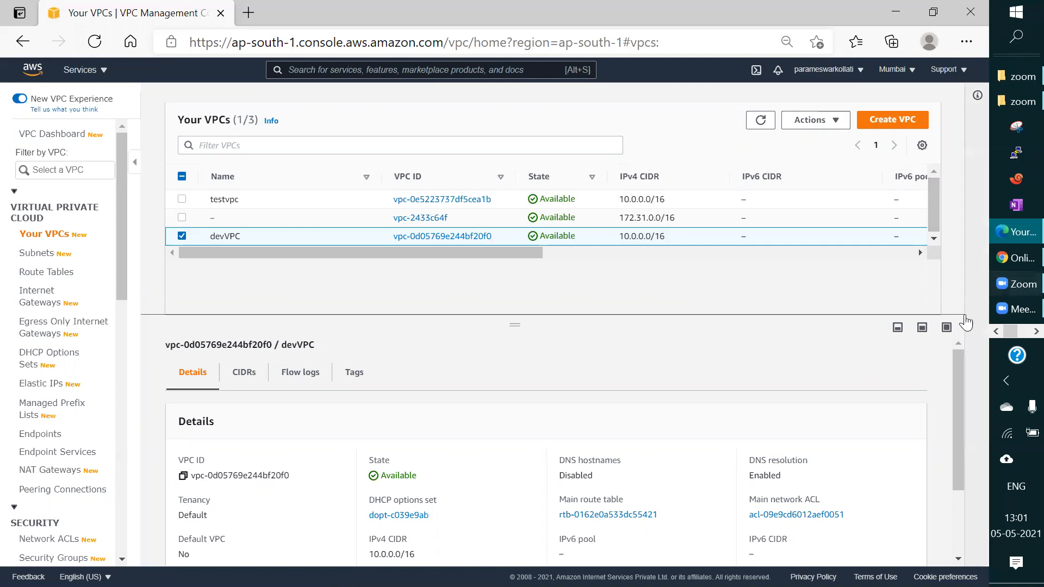
scroll(550, 392, "down", 3)
scroll(539, 392, "up", 3)
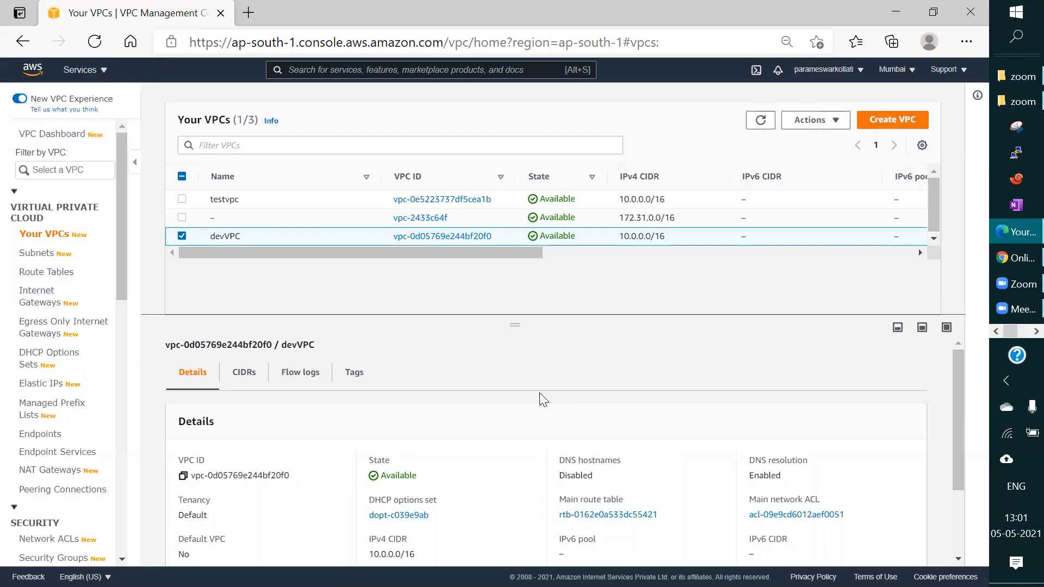
Step: Switch to the Paint diagram of the VPC with subnets s1 and s2, review it, and return to the AWS console
left_click(896, 11)
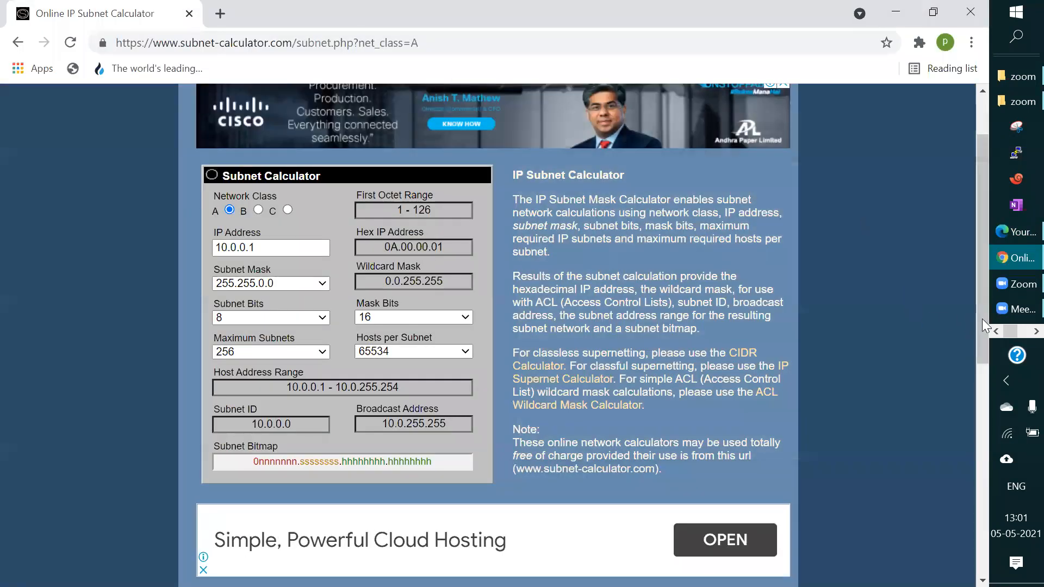
left_click(1036, 331)
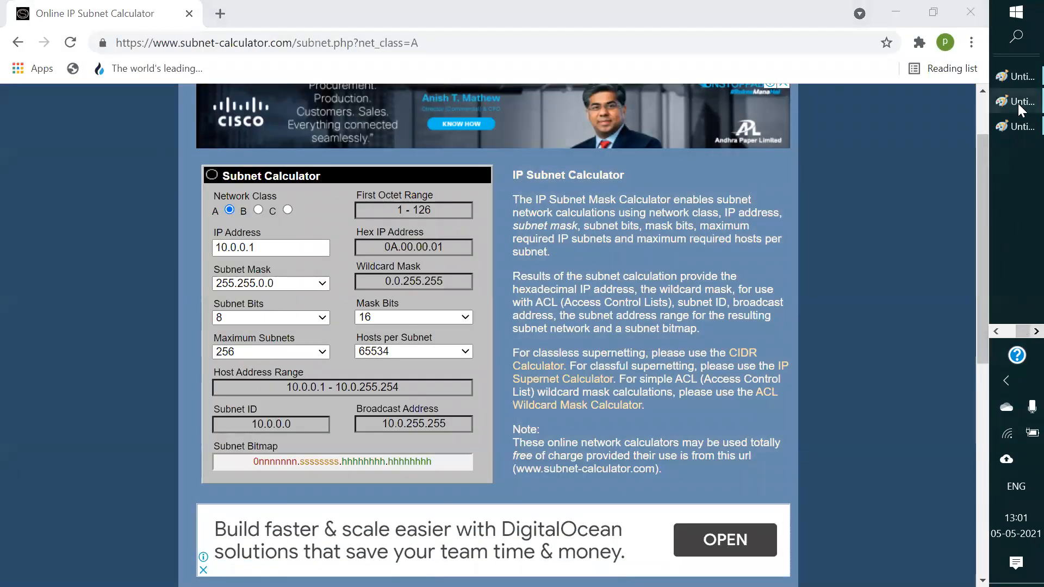
left_click(1015, 126)
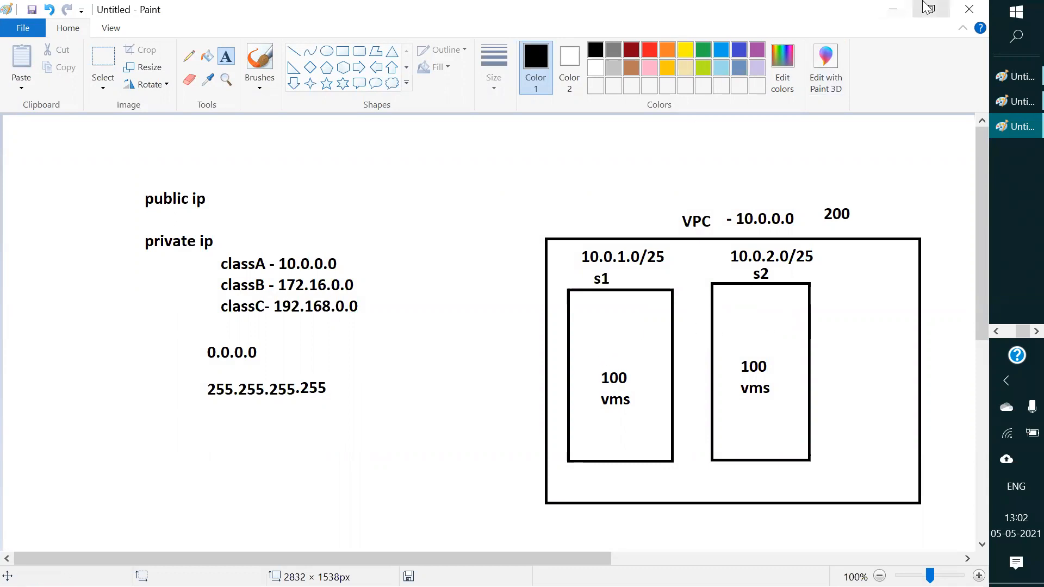
left_click(996, 332)
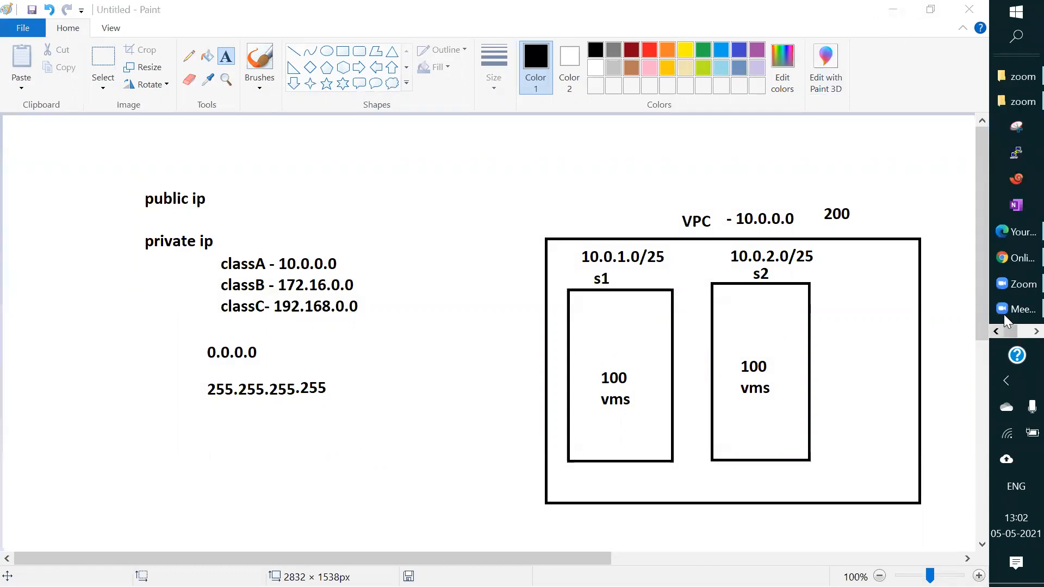
left_click(1007, 258)
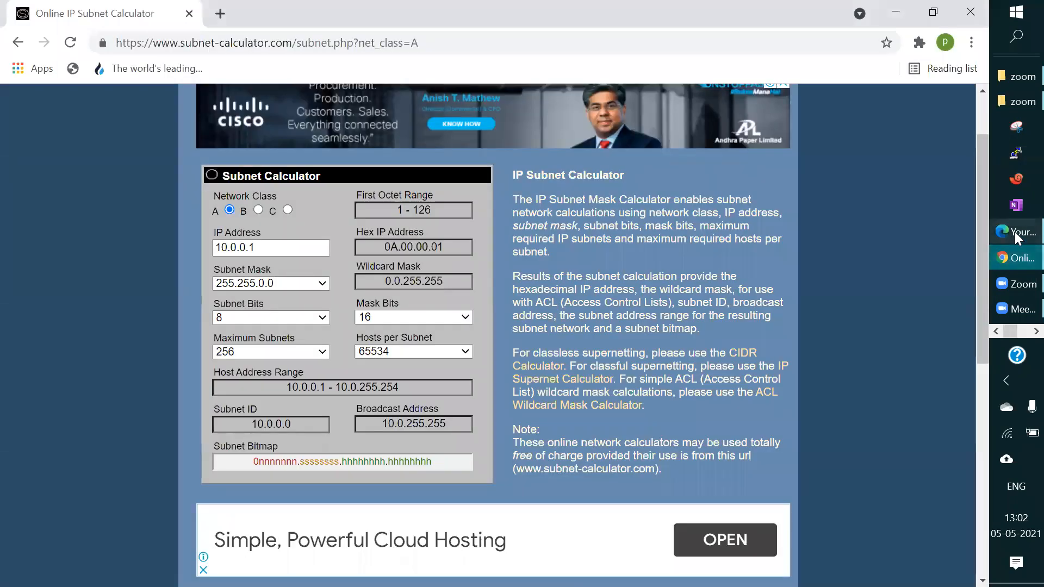
left_click(1015, 232)
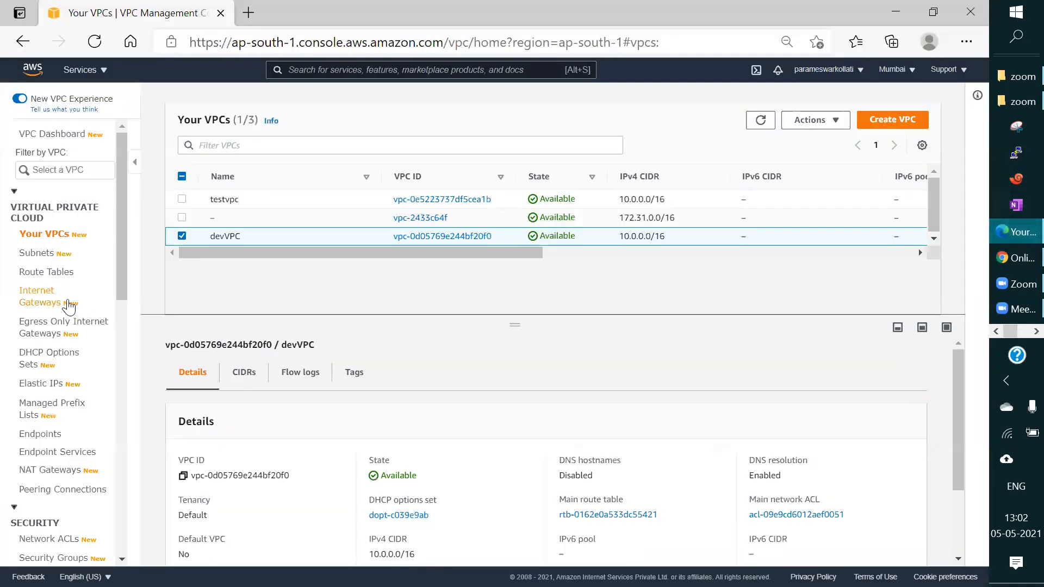
Step: View the subnet list, and reopen the VPC service from Networking & Content Delivery in the catalogue of all services
left_click(38, 254)
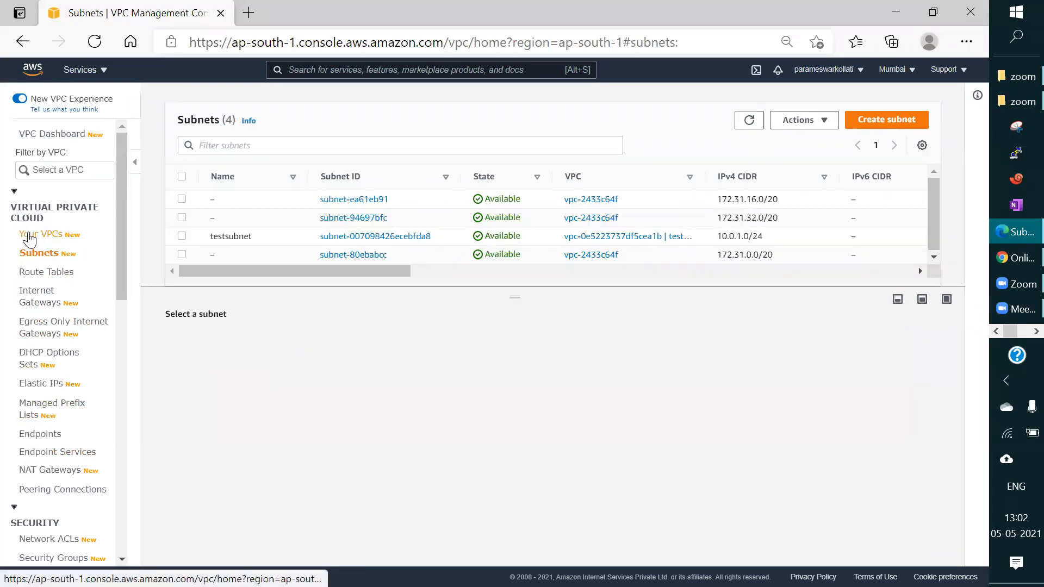
left_click(98, 76)
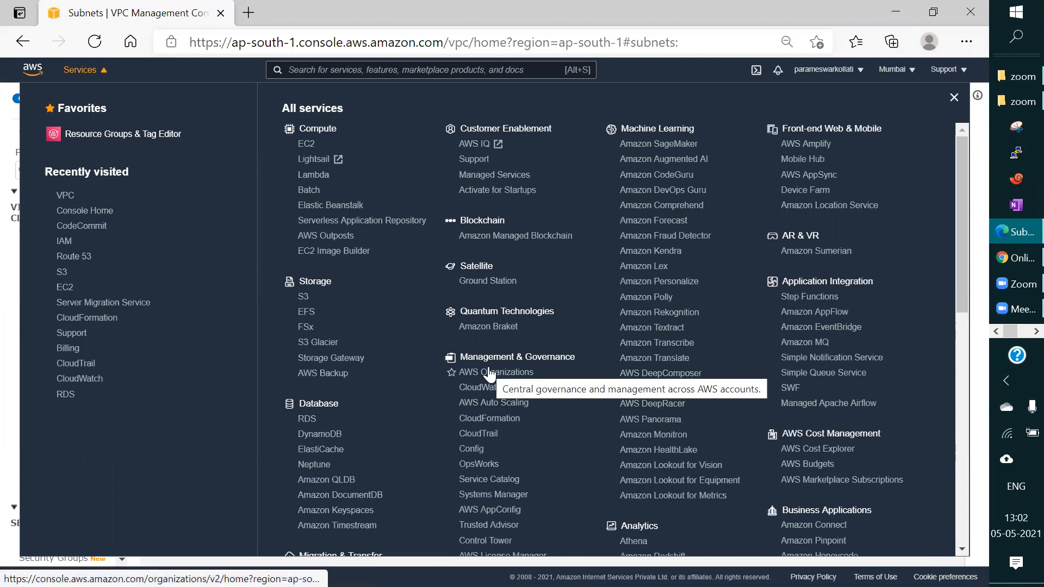
scroll(489, 375, "down", 5)
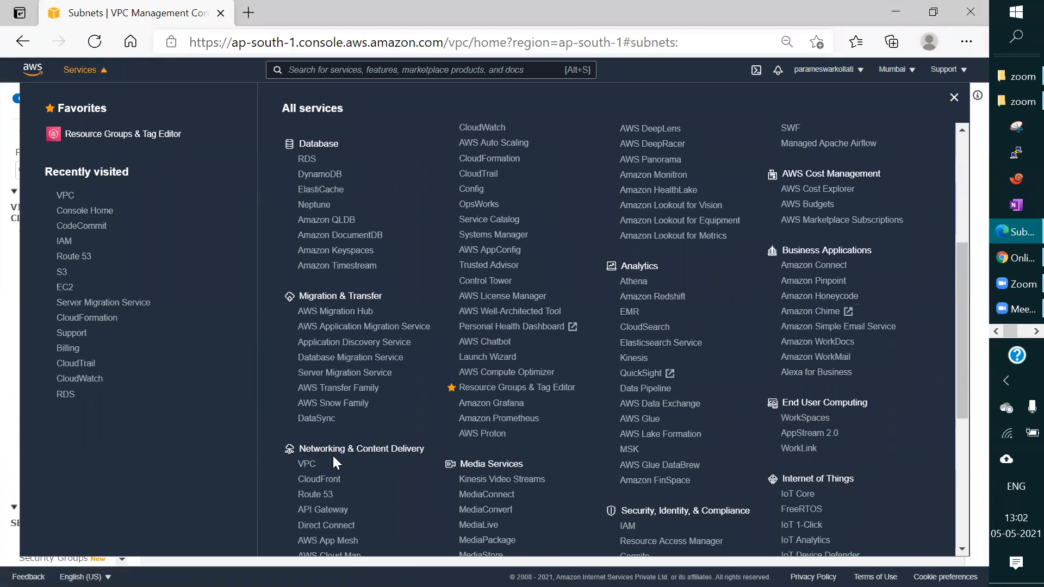
scroll(392, 452, "down", 1)
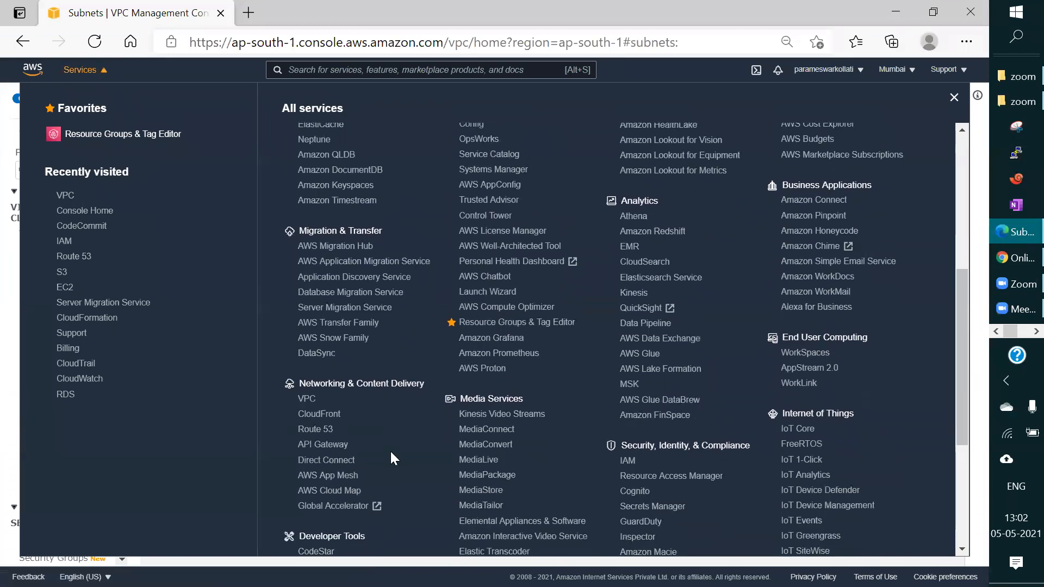
left_click(310, 399)
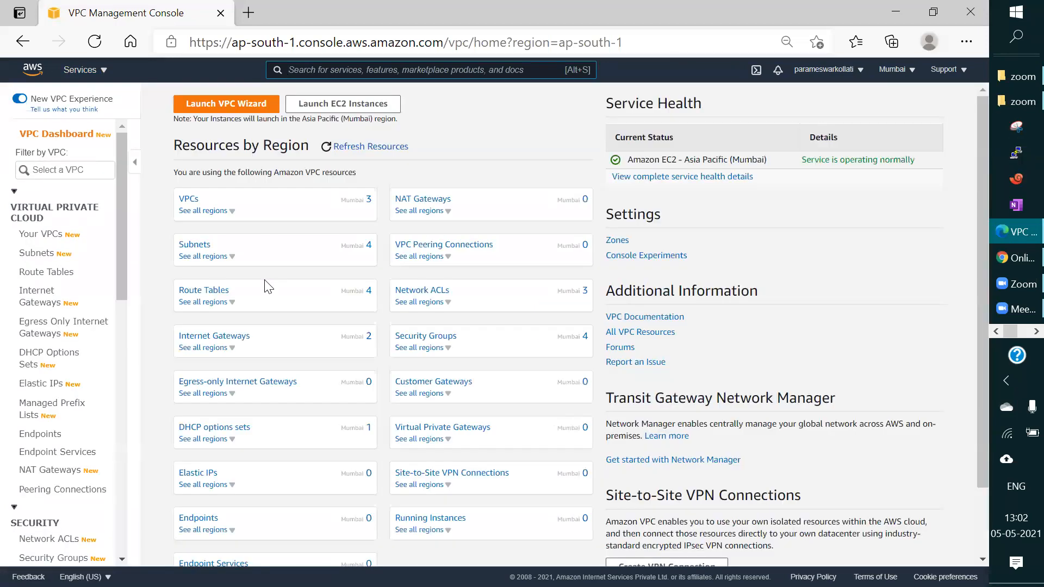
Step: Start creating a new subnet, choose devVPC as its VPC and look over the subnet settings
left_click(36, 255)
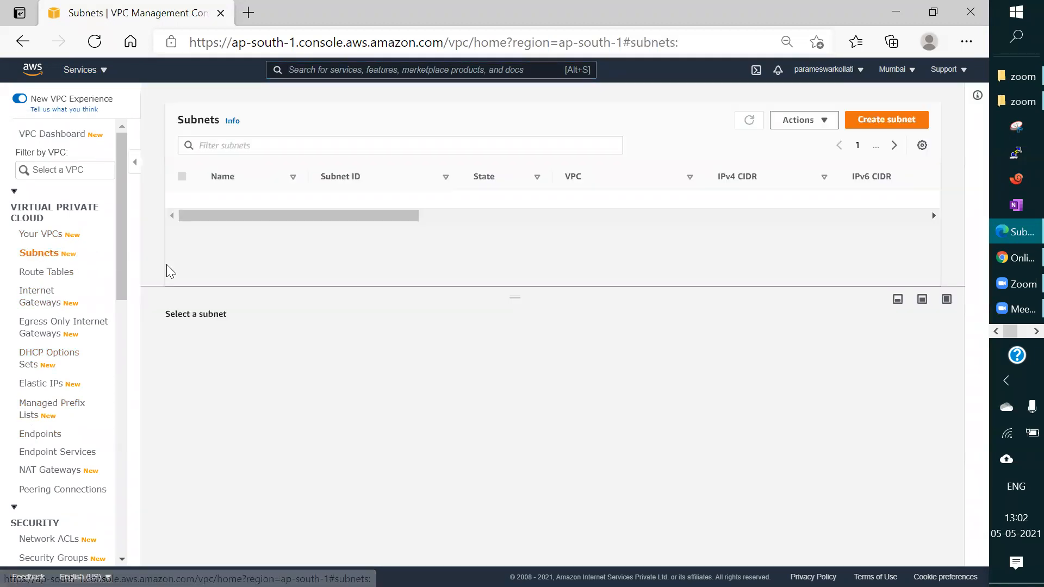
left_click(884, 125)
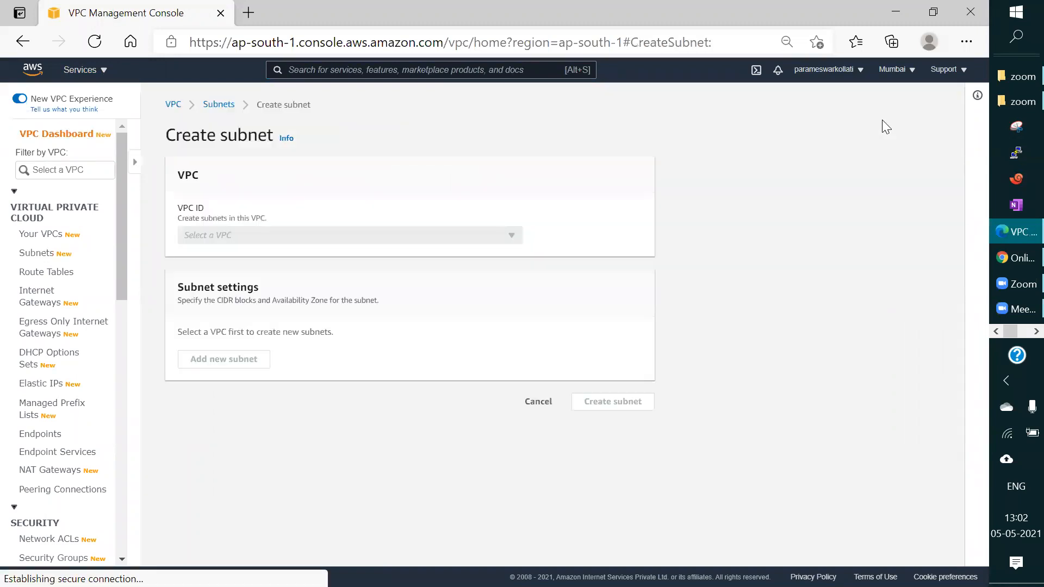
left_click(372, 235)
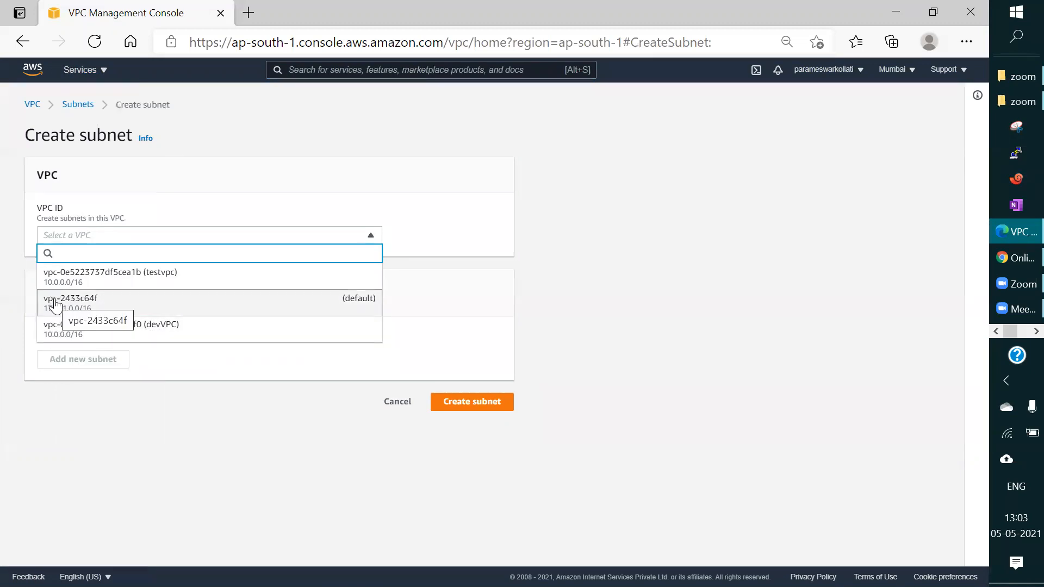
left_click(77, 331)
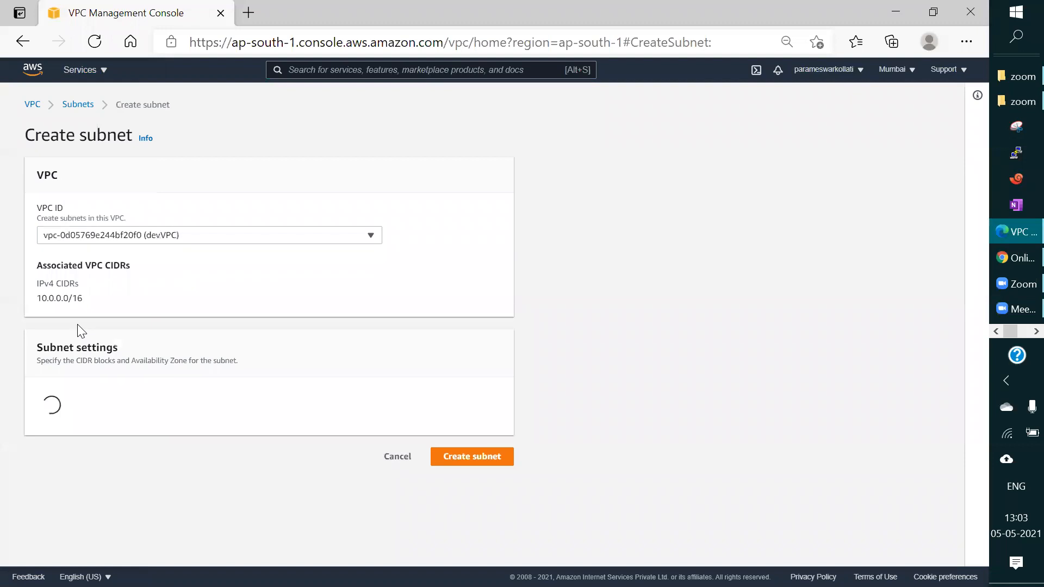
scroll(779, 306, "down", 4)
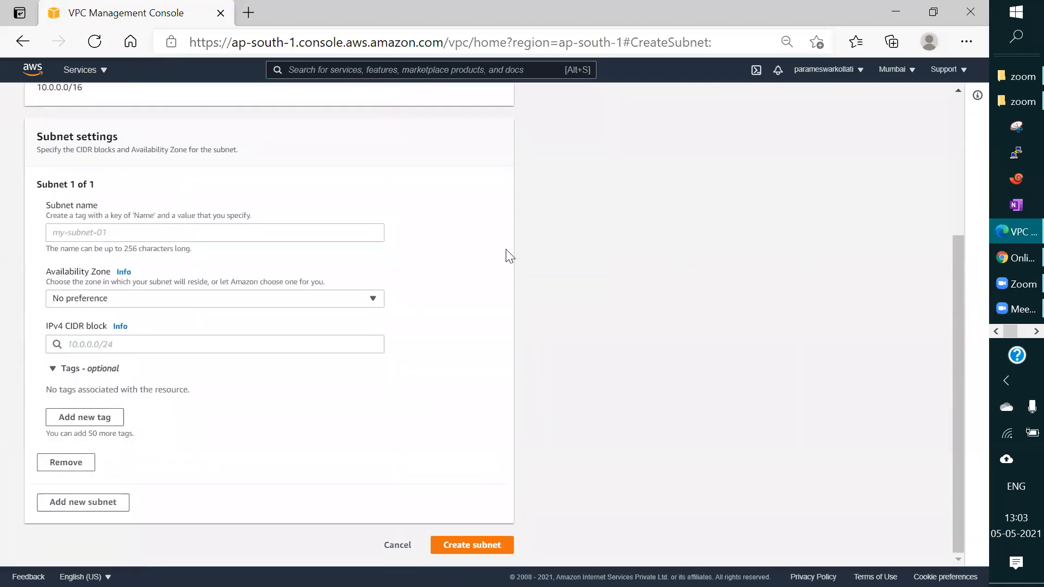
scroll(103, 235, "up", 4)
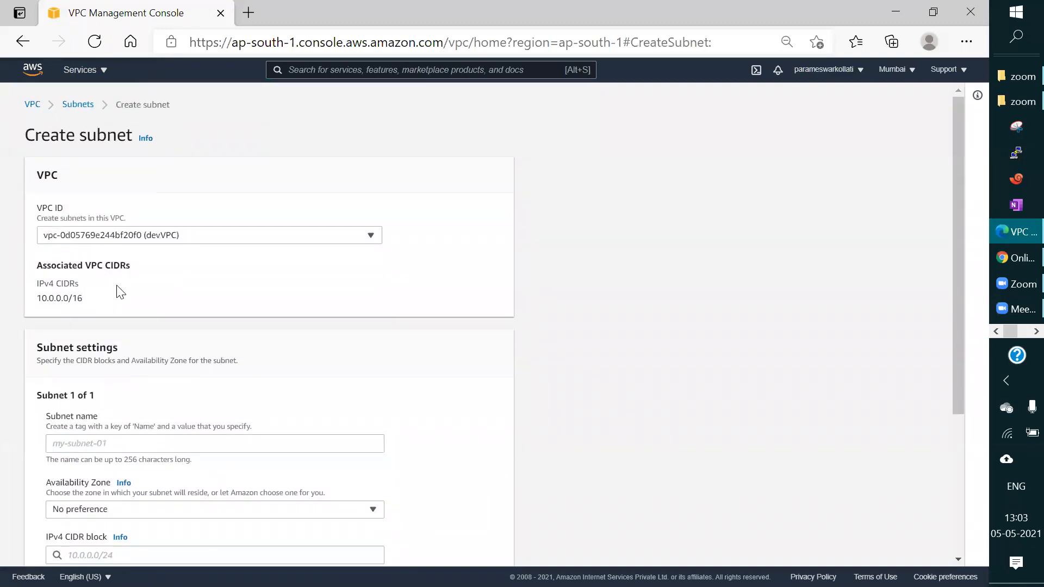
Step: Name the subnet subnet1 and set its Availability Zone to Asia Pacific (Mumbai) / ap-south-1a
scroll(206, 330, "down", 3)
left_click(95, 304)
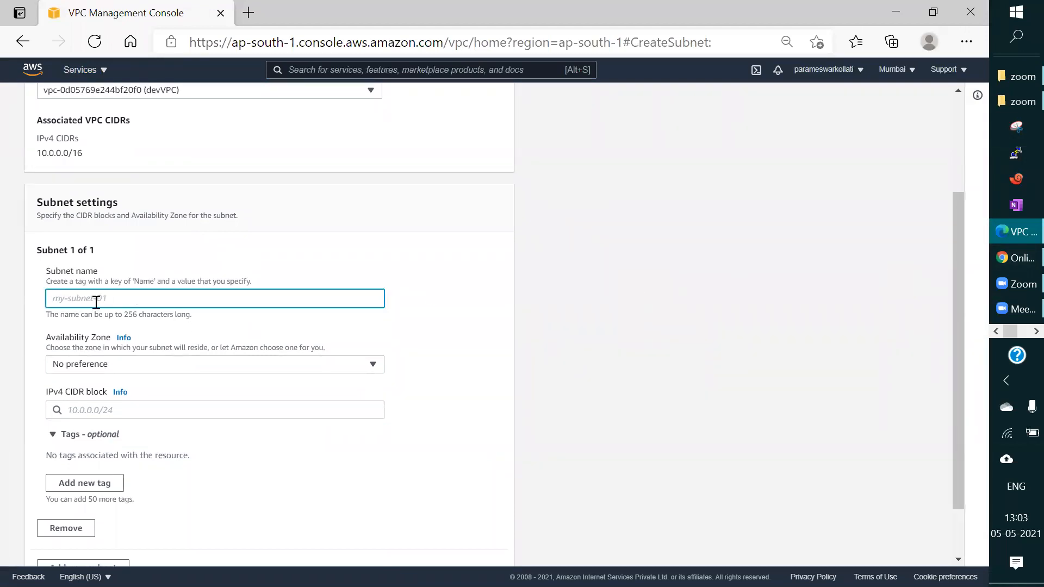
type("subne")
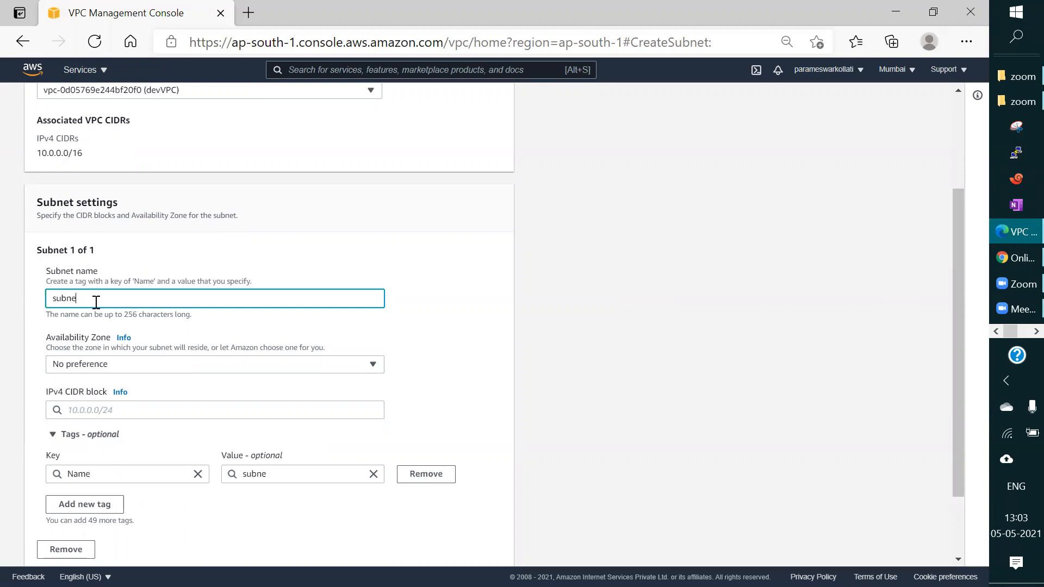
left_click(113, 368)
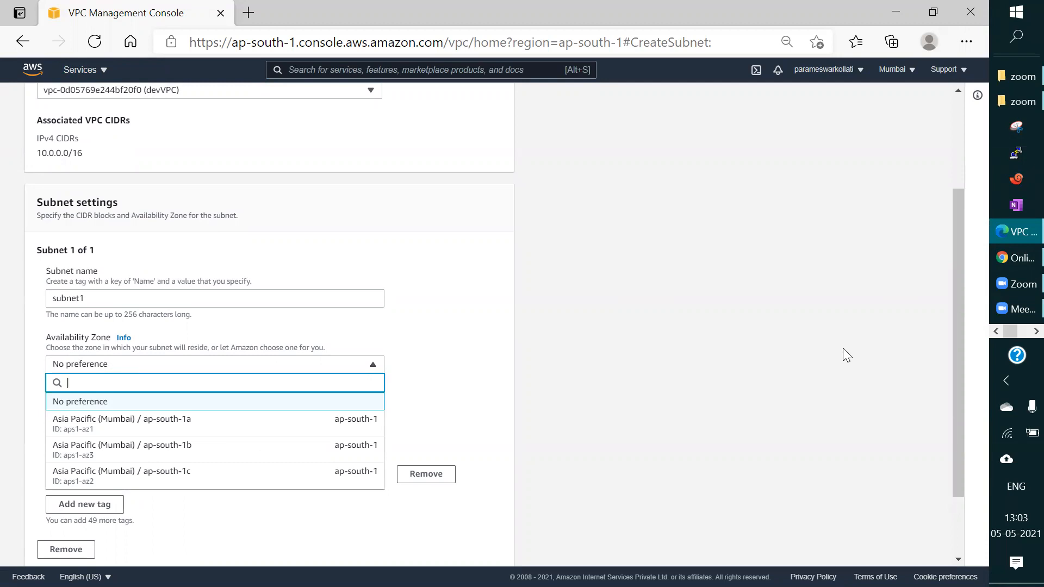
scroll(843, 348, "down", 2)
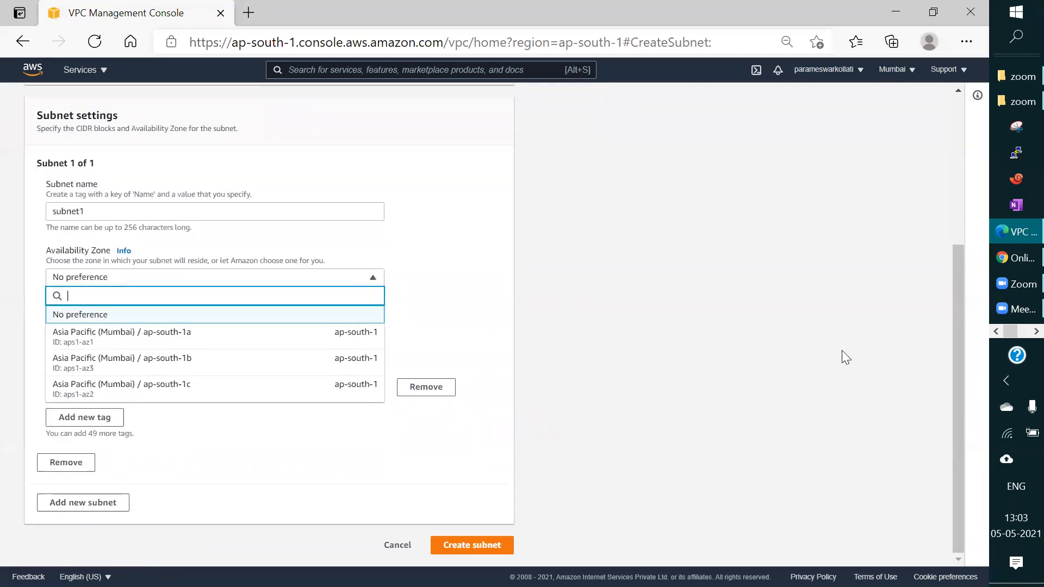
left_click(175, 338)
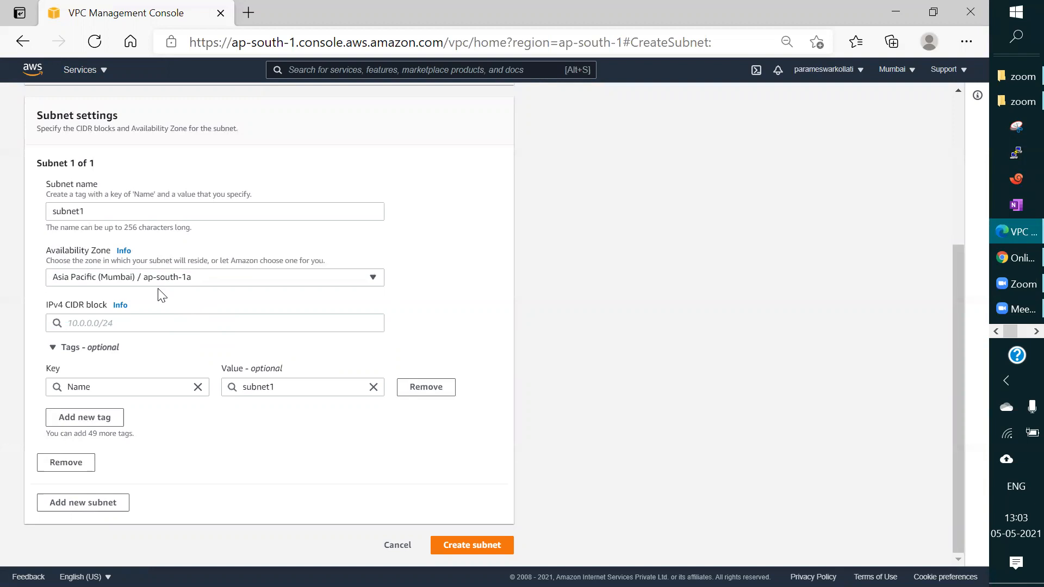
Step: Review the two Paint diagrams of the Mumbai region's availability zones, VPCs and subnets, and return to the subnet form in AWS
left_click(135, 324)
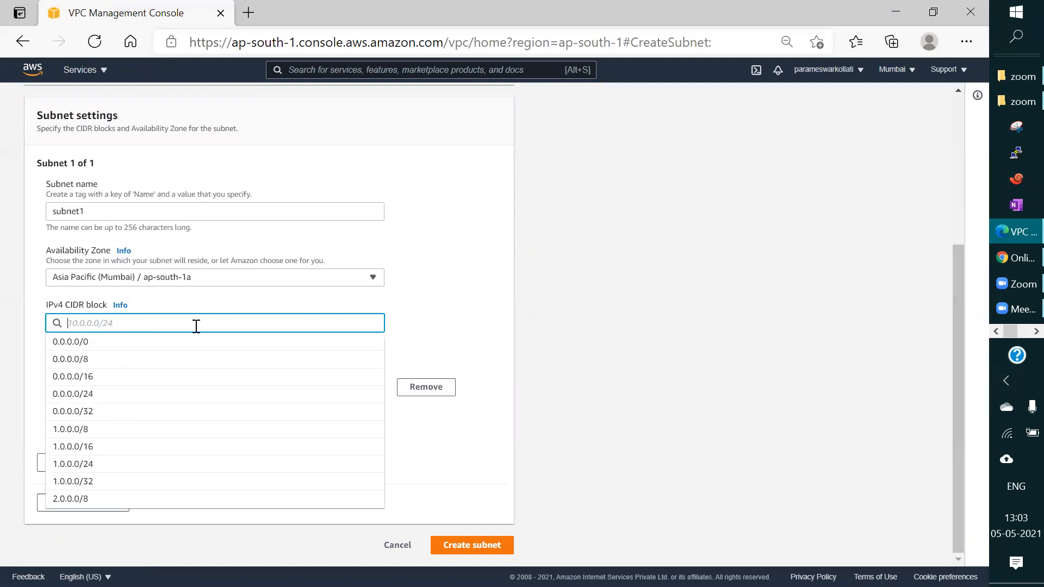
left_click(1018, 332)
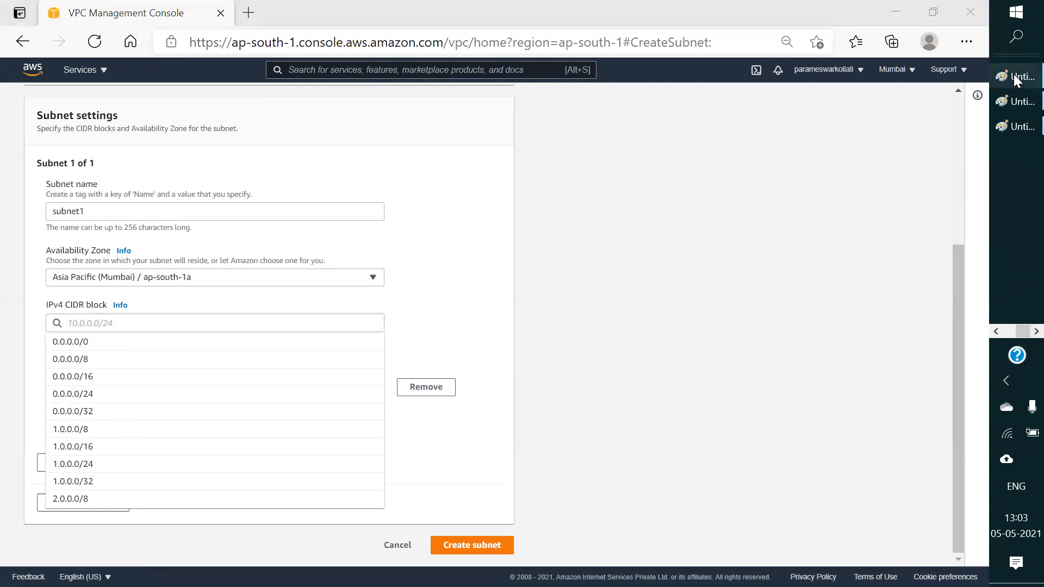
left_click(1017, 77)
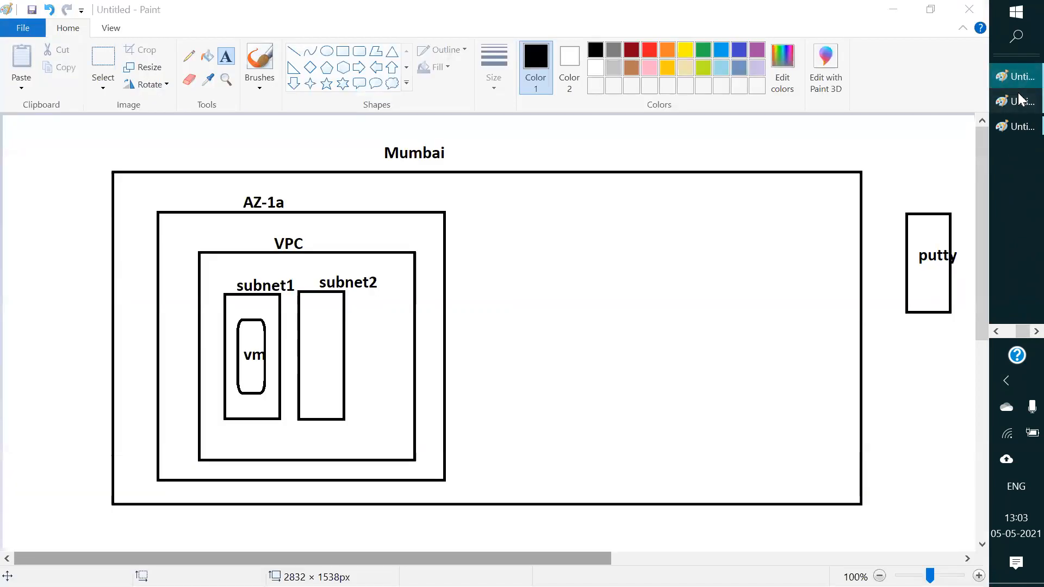
left_click(1017, 102)
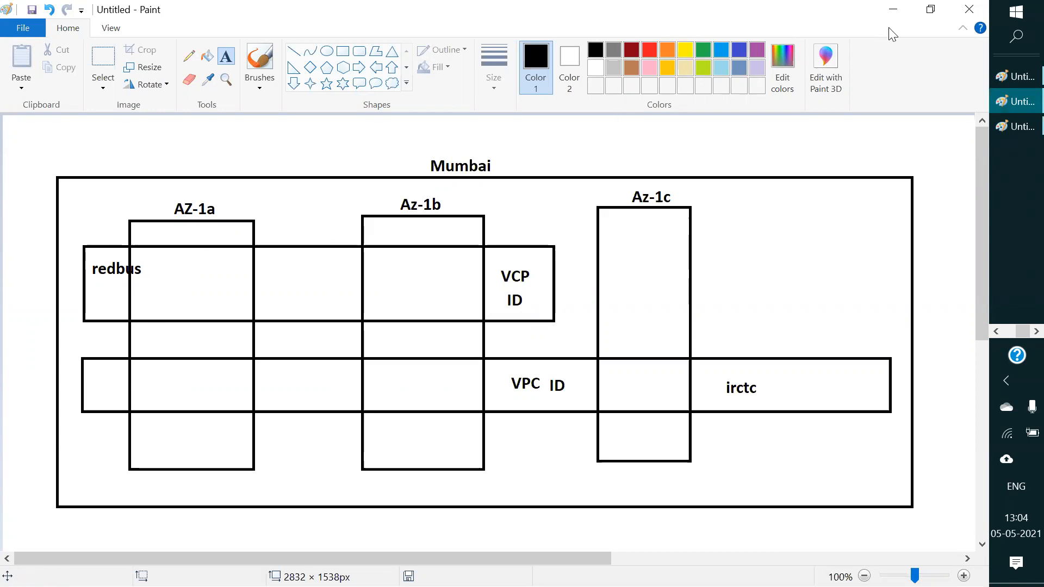
left_click(893, 10)
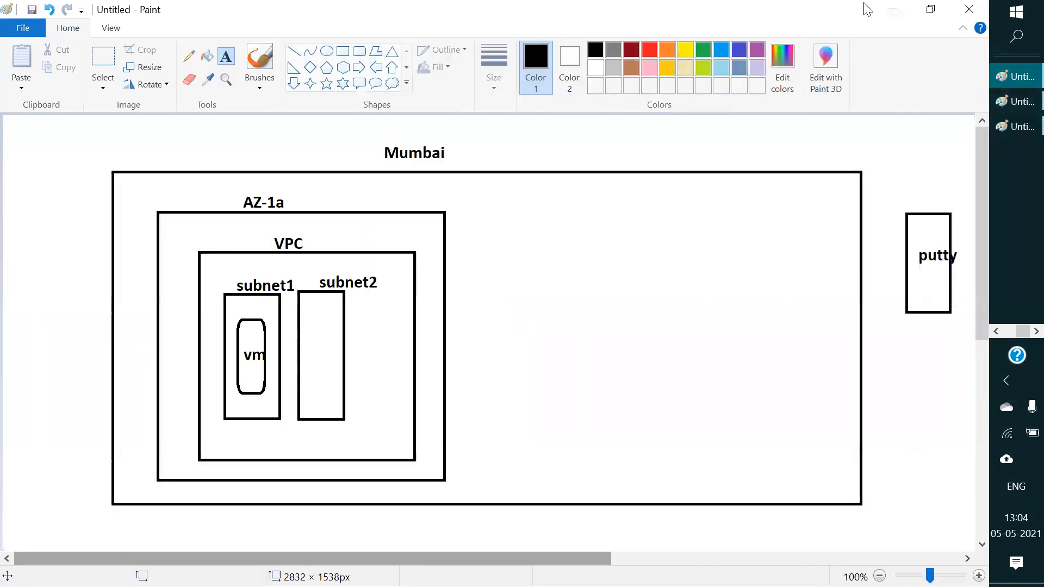
left_click(897, 13)
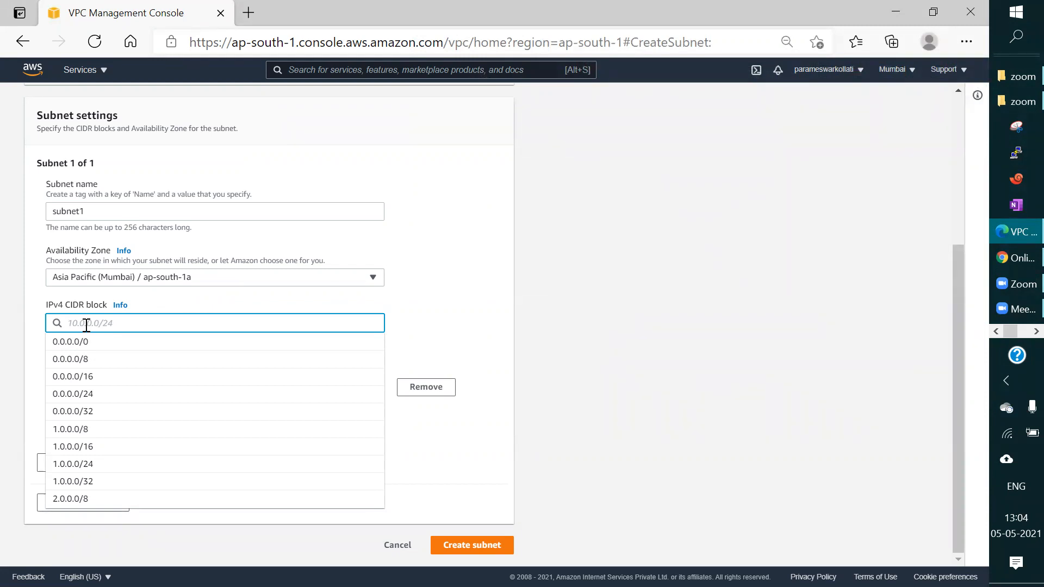
Step: Set the IPv4 CIDR block of subnet1 to 10.0.1.0/24
type("10")
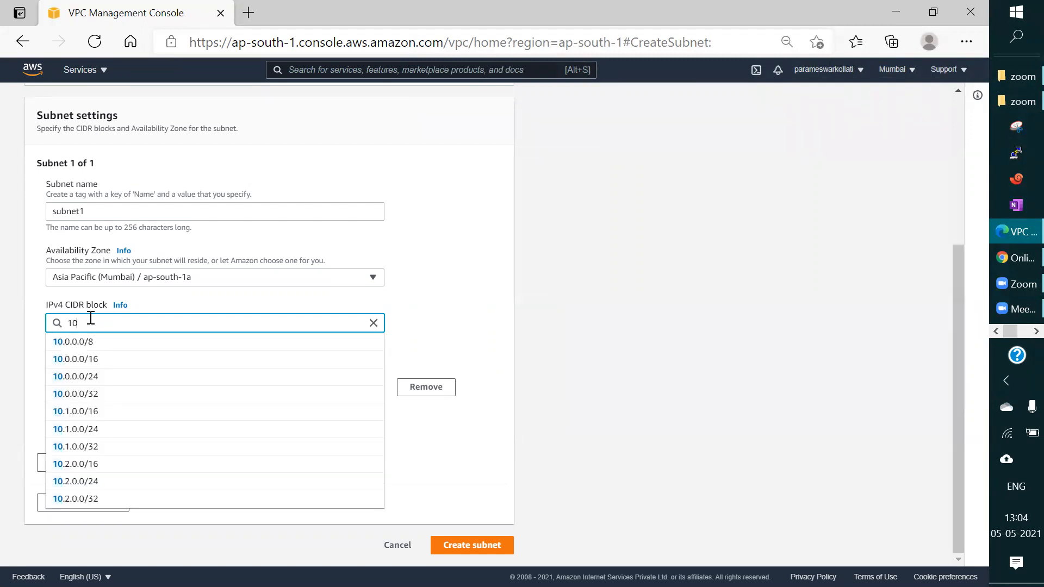
type(",0,1,0/")
key("BackSpace")
key("BackSpace")
key("BackSpace")
key("BackSpace")
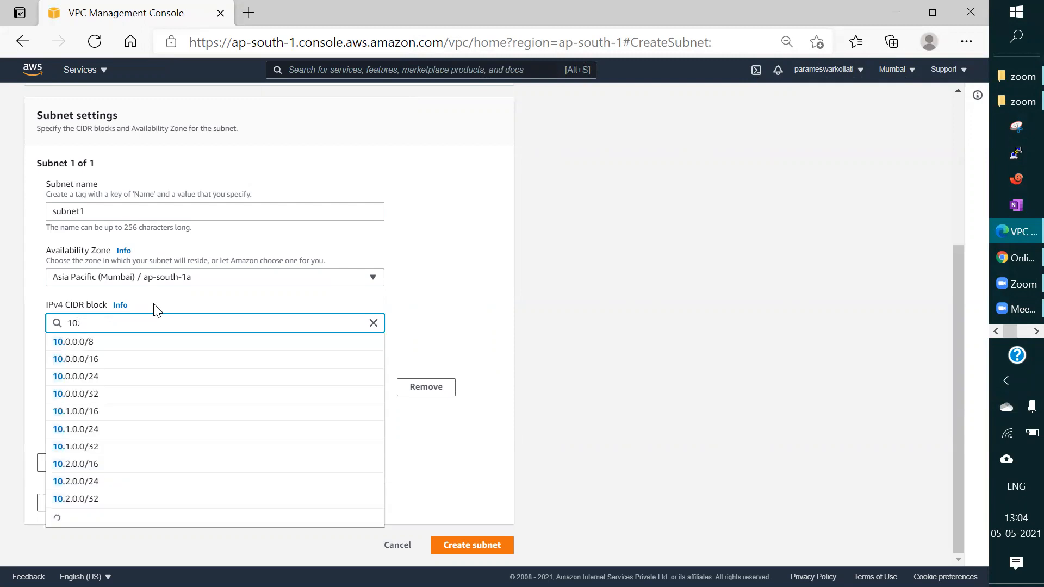
type(".0.1.0")
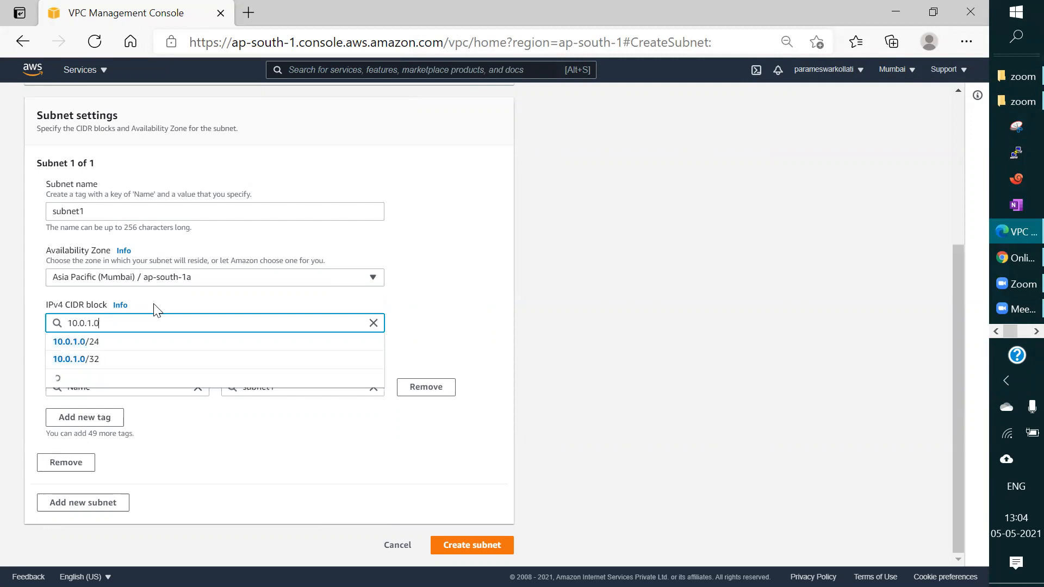
type("/24")
left_click(85, 350)
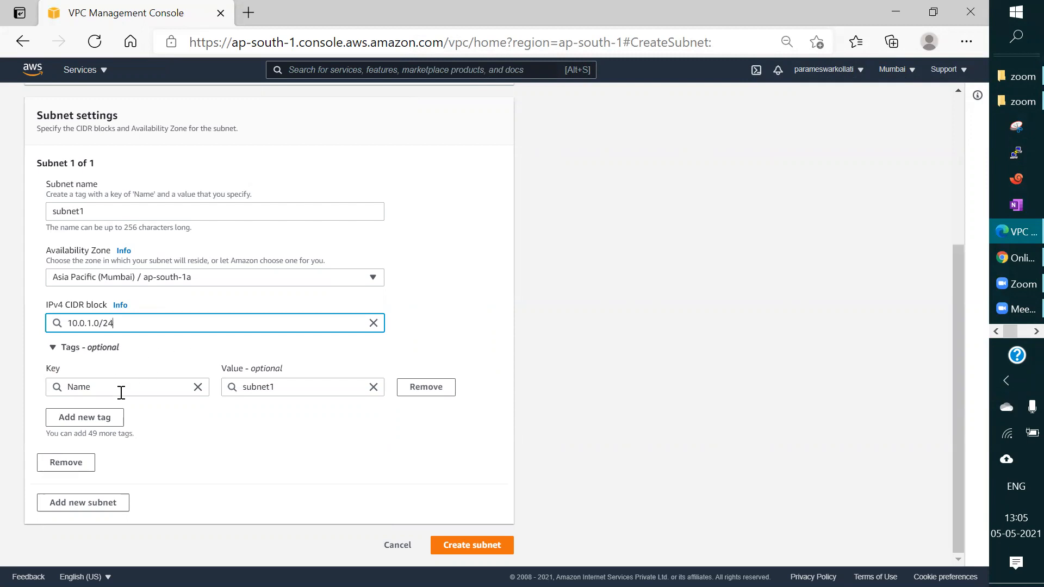
Step: Switch to the online subnet calculator, set Mask Bits to 24 to check the address range and hosts, and return to the subnet form
scroll(172, 442, "up", 3)
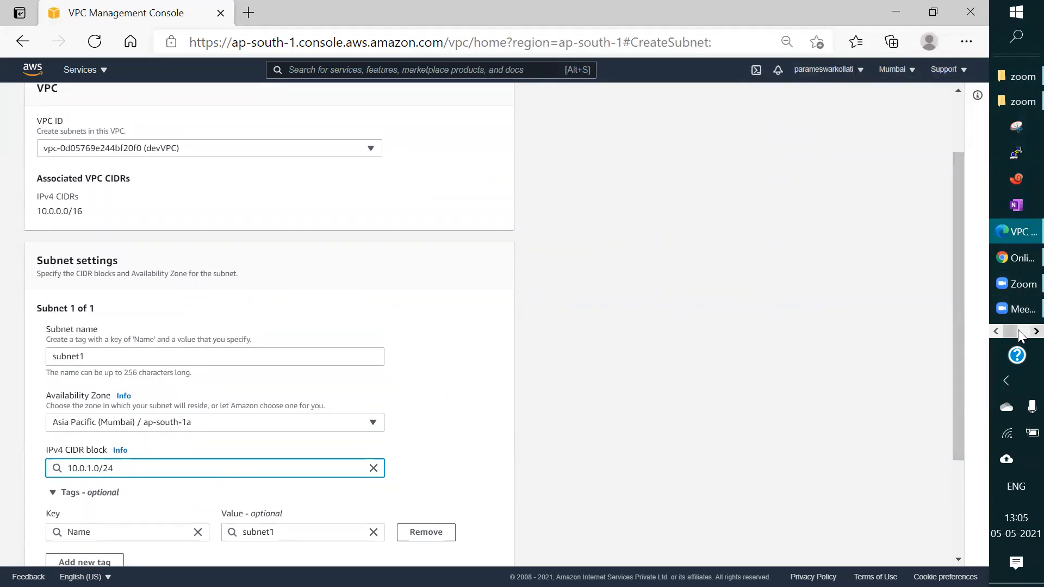
left_click(1008, 260)
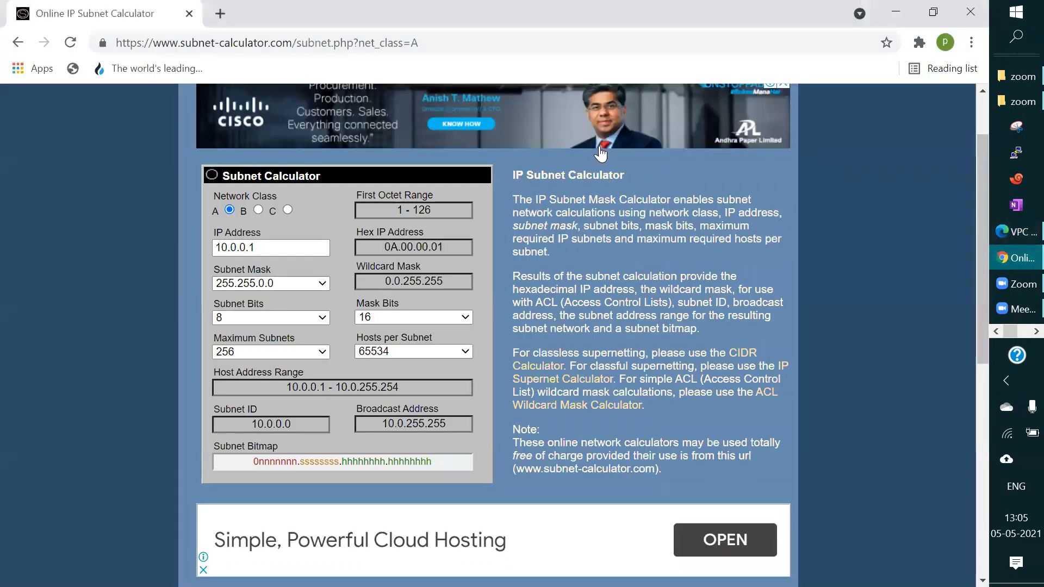
left_click(401, 317)
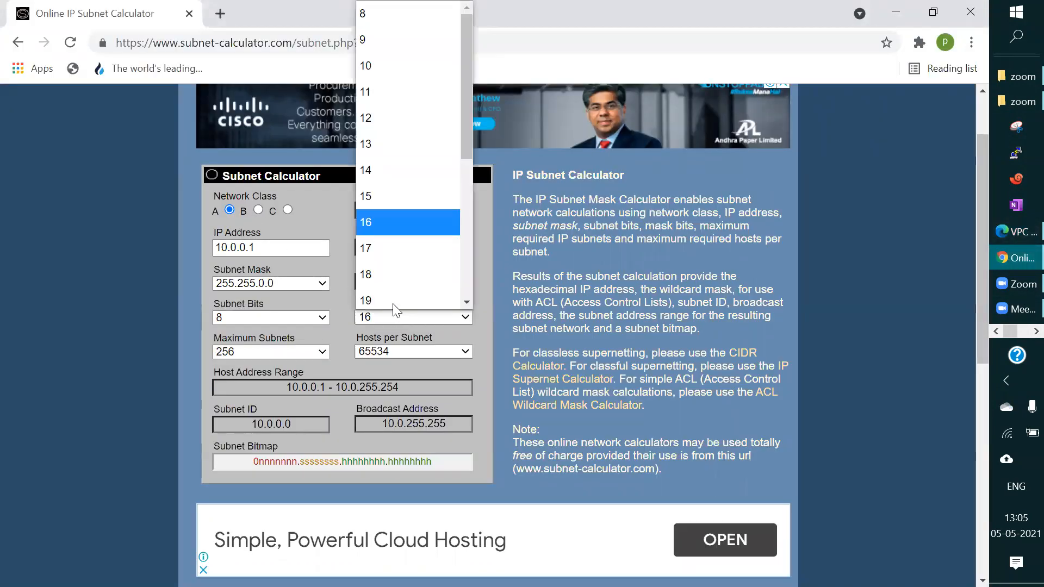
scroll(404, 227, "down", 5)
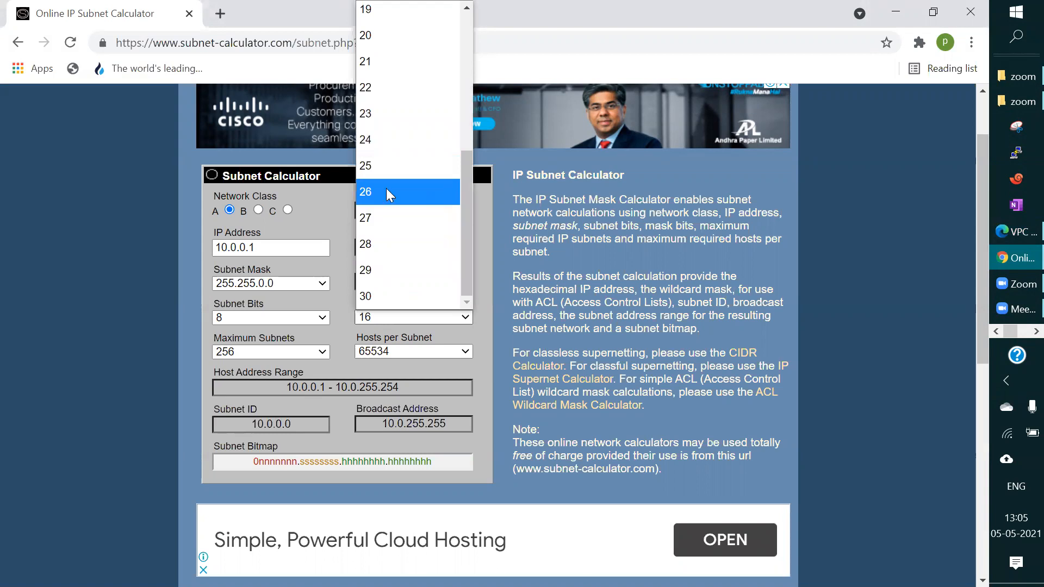
left_click(378, 140)
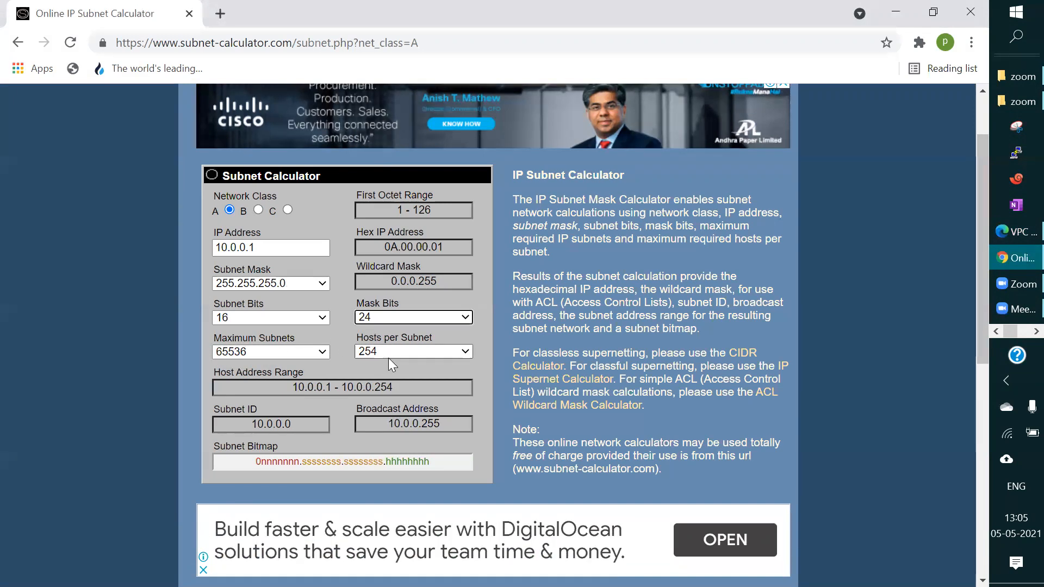
left_click(896, 12)
Step: Review the subnet1 settings and create the subnet, and show all subnets unfiltered in an enlarged list
scroll(170, 415, "down", 3)
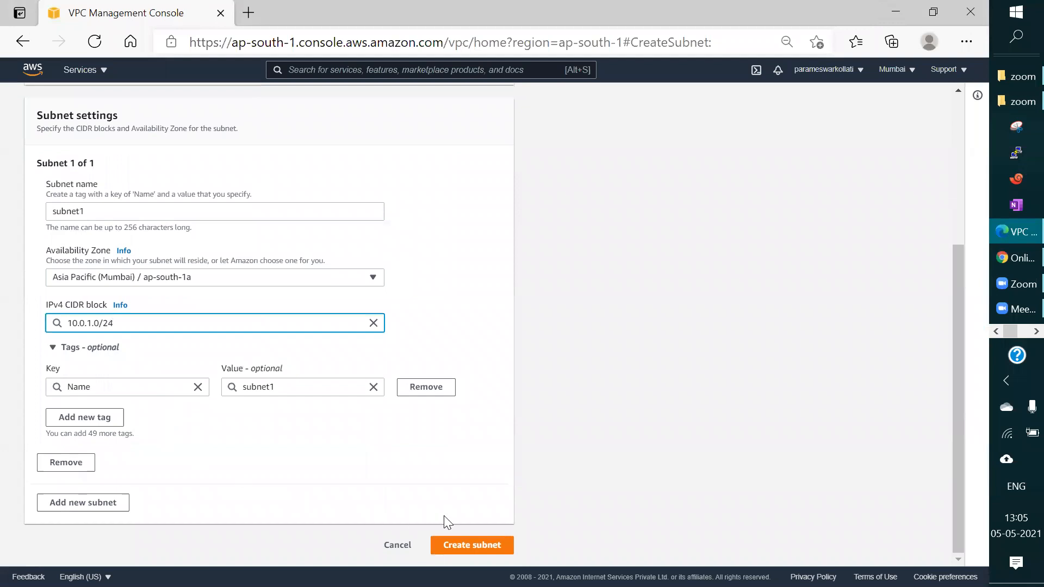
scroll(296, 445, "up", 5)
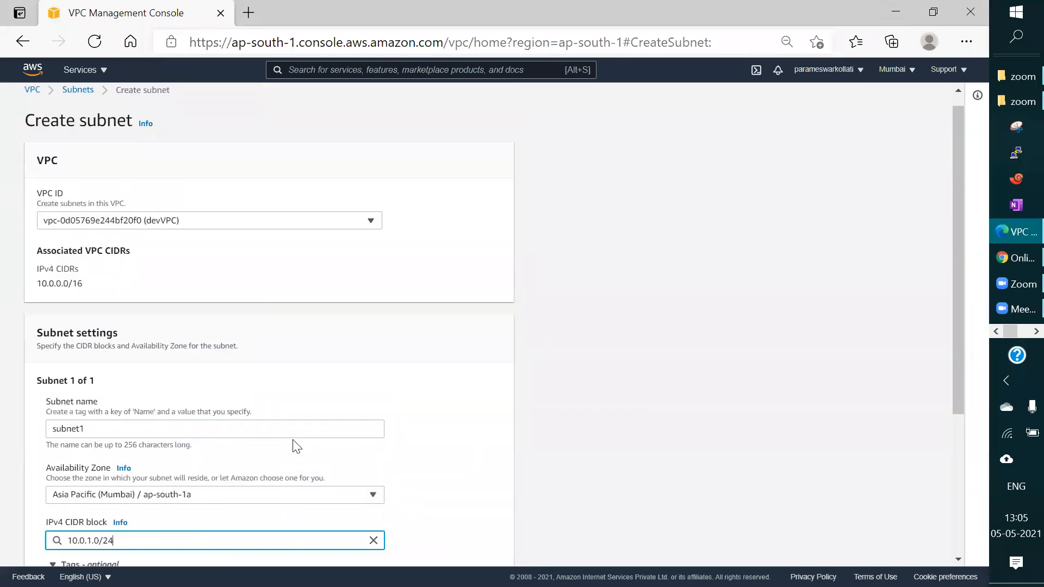
scroll(296, 446, "down", 5)
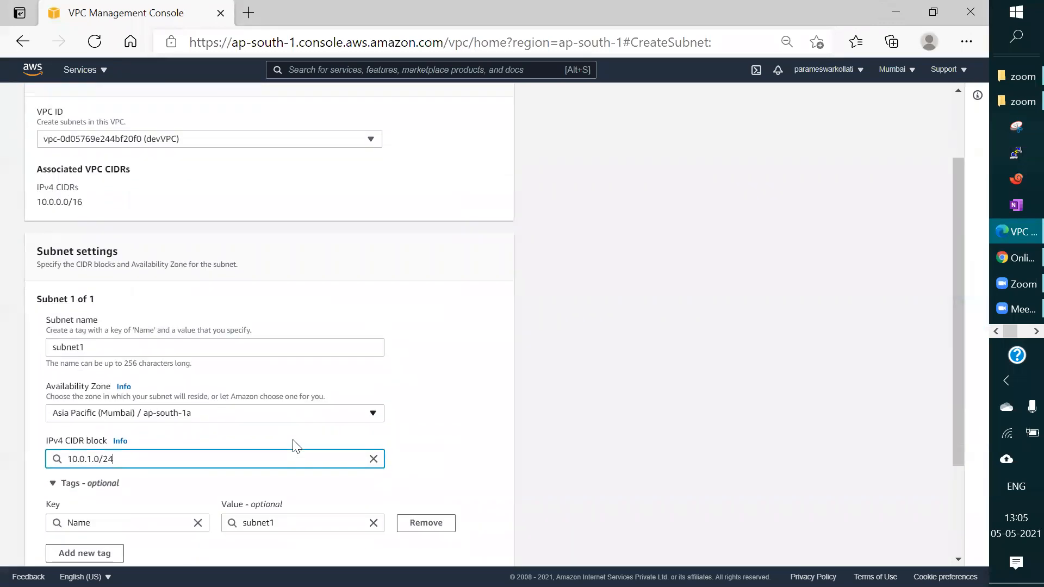
left_click(459, 546)
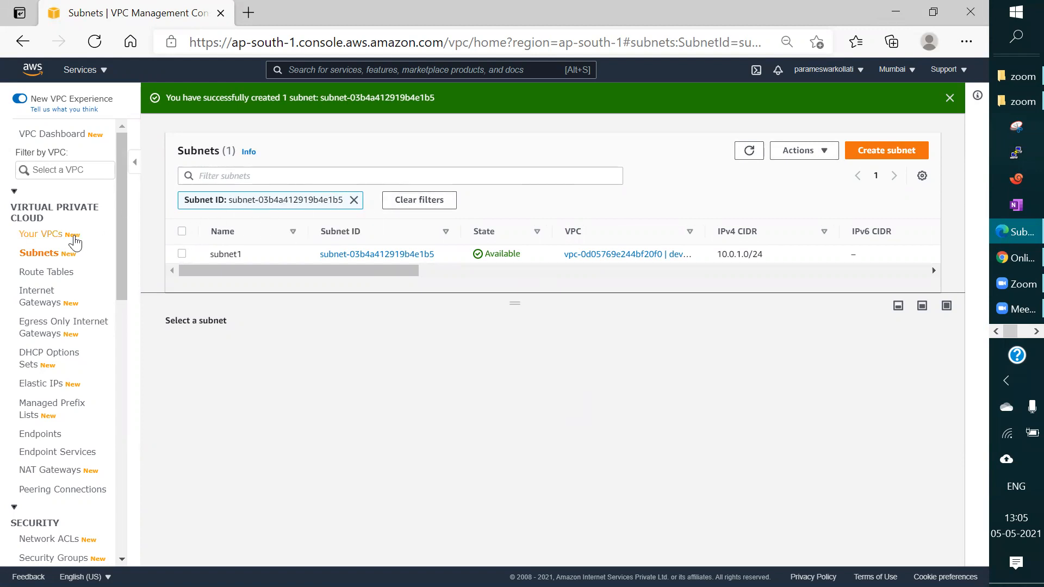
left_click(354, 200)
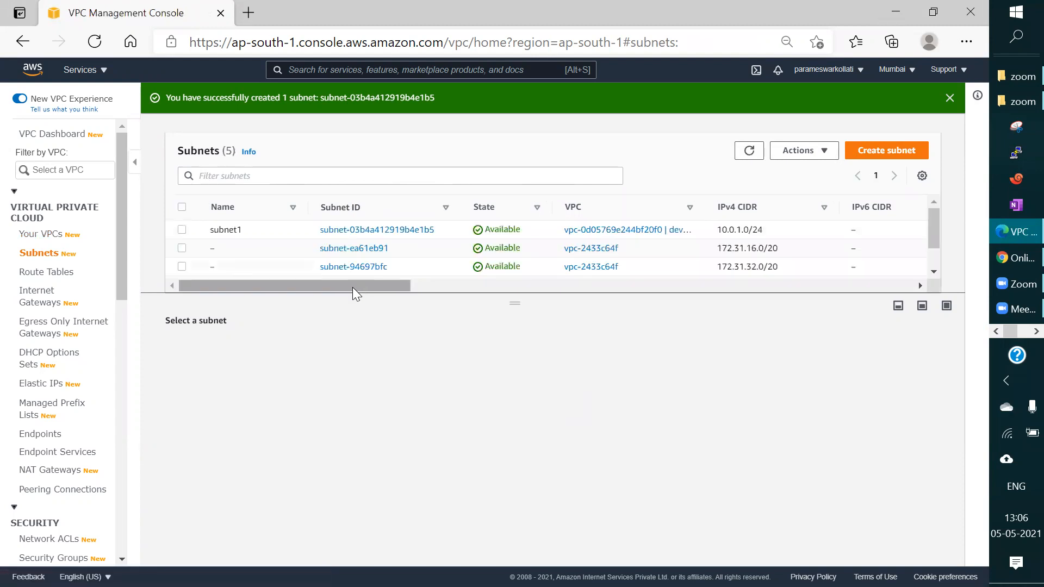
left_click_drag(515, 305, 517, 448)
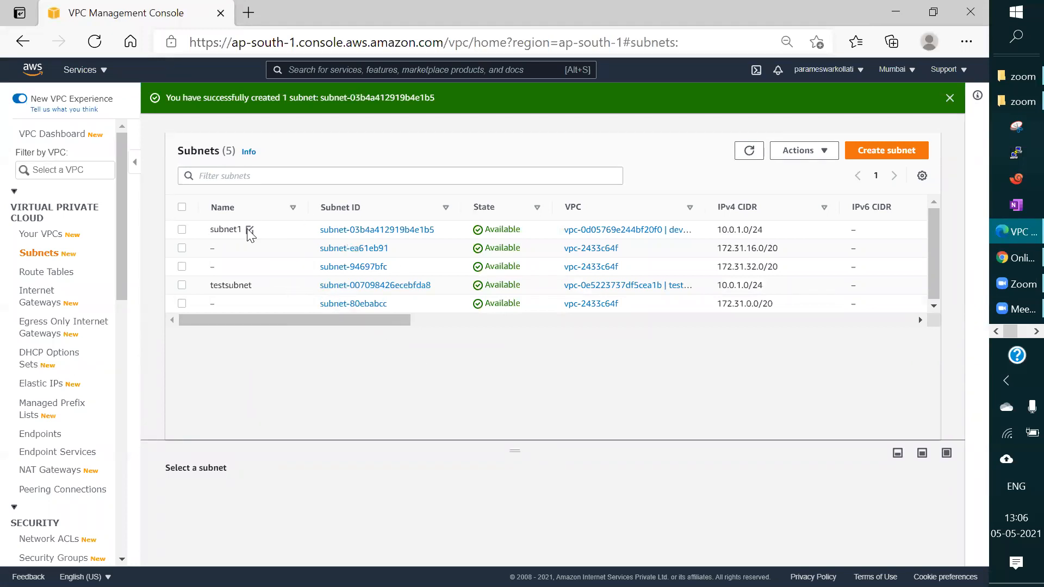
Step: Start creating another subnet and choose devVPC as its VPC
left_click(860, 157)
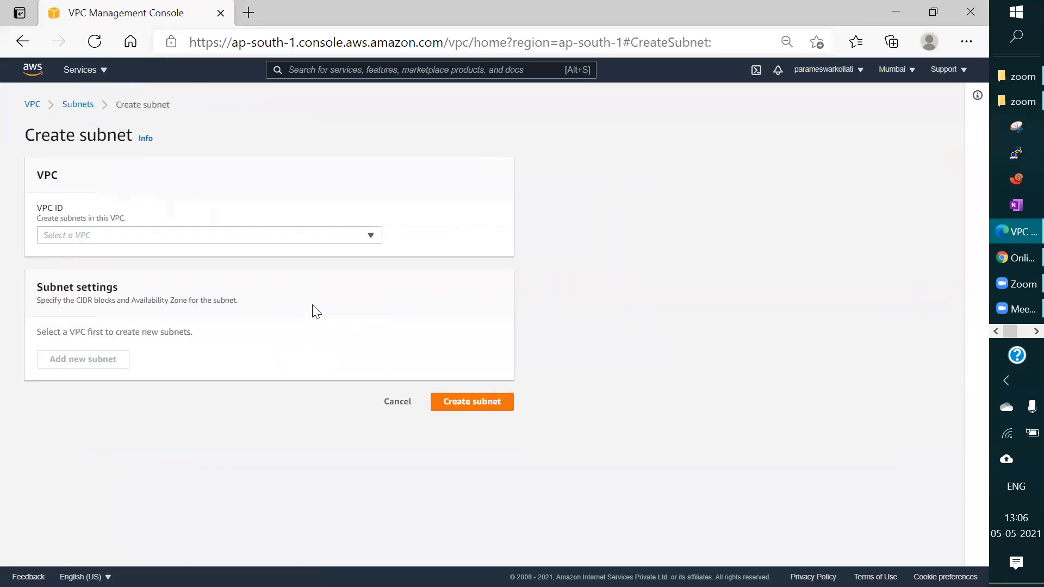
left_click(312, 242)
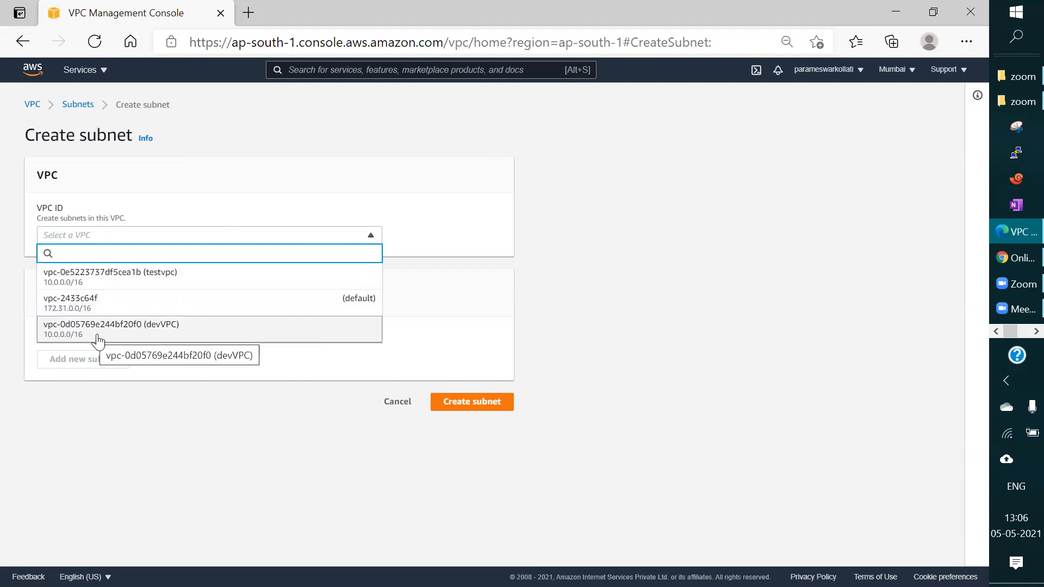
left_click(134, 340)
scroll(136, 337, "down", 4)
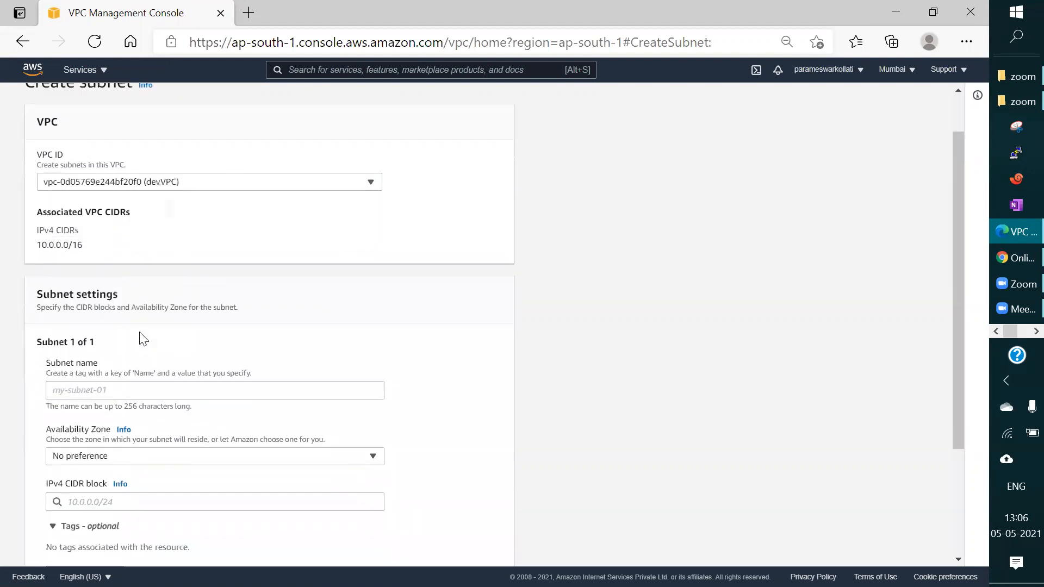
Step: Name the subnet subnet2 and set its Availability Zone to Asia Pacific (Mumbai) / ap-south-1b
left_click(126, 233)
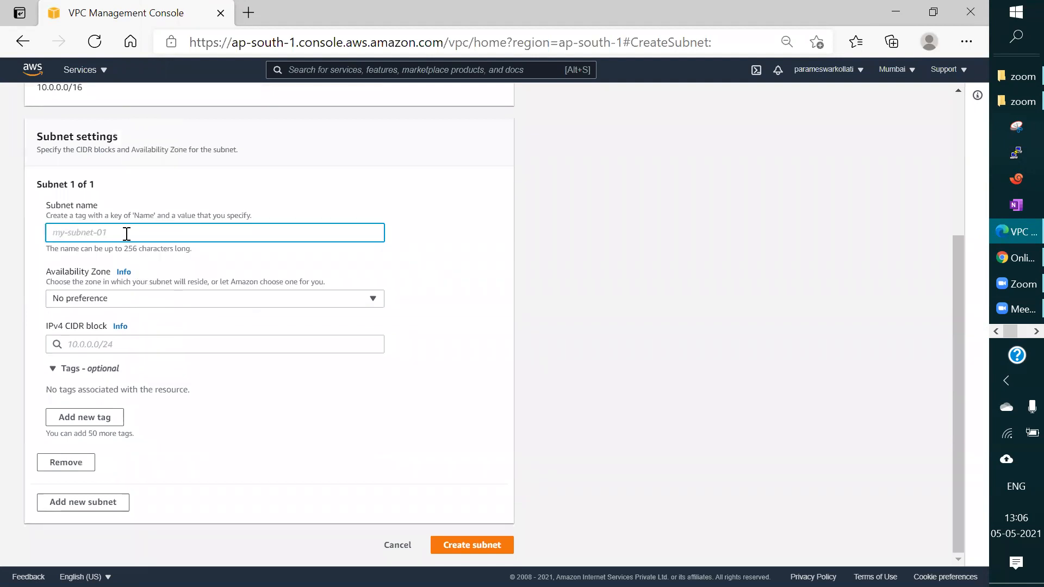
type("subnet2")
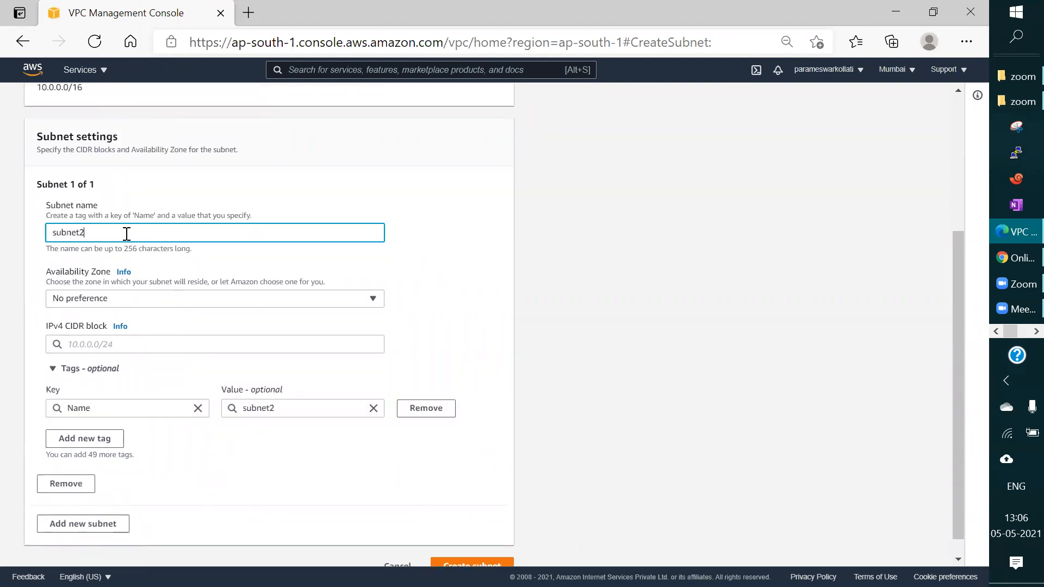
left_click(119, 301)
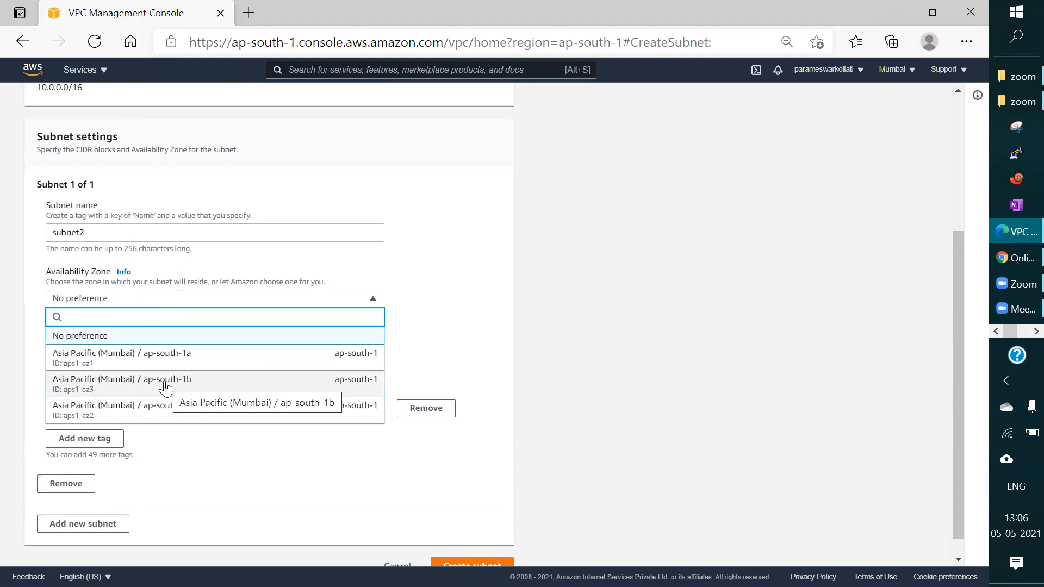
left_click(168, 386)
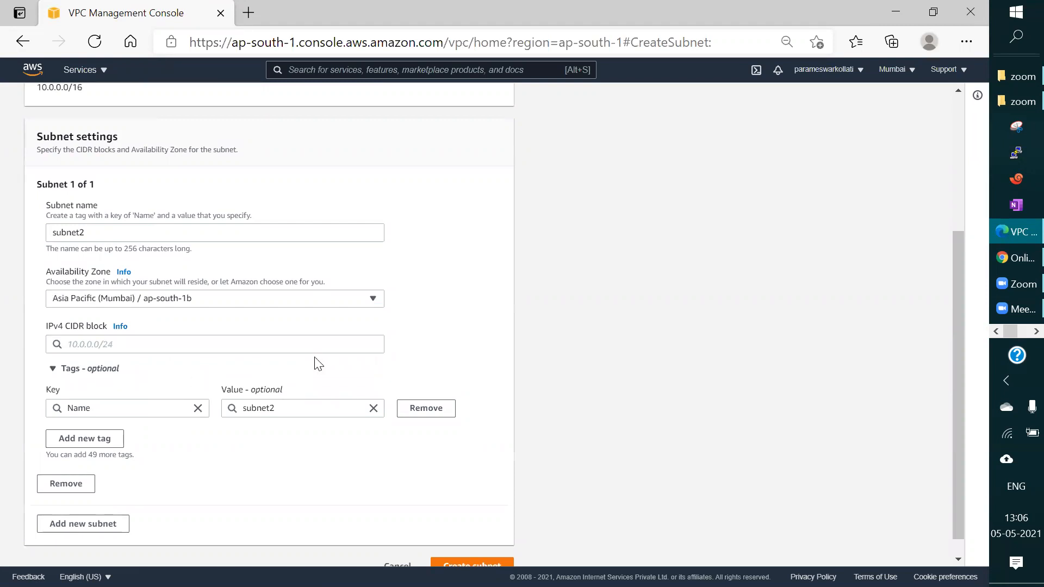
Step: Compare the single-zone and multi-zone Mumbai diagrams in Paint, and return to the subnet2 form in AWS
left_click(1018, 331)
left_click(1018, 82)
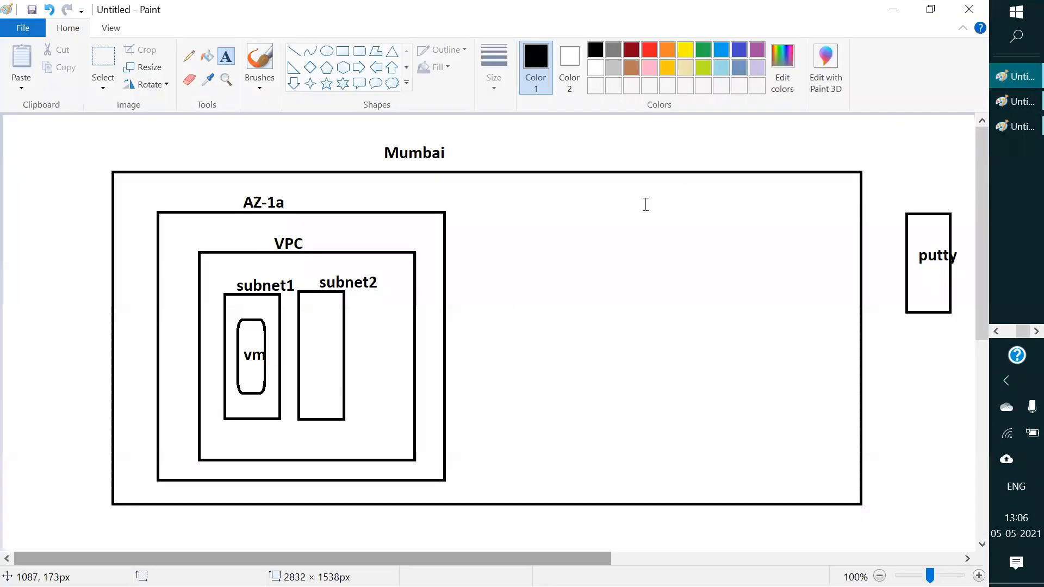
left_click(1010, 109)
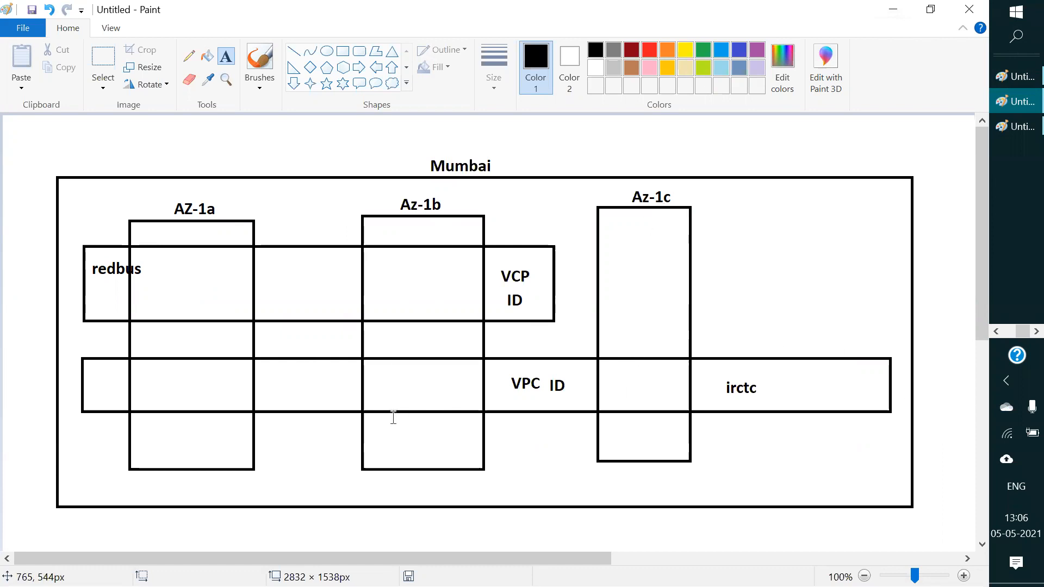
left_click(893, 10)
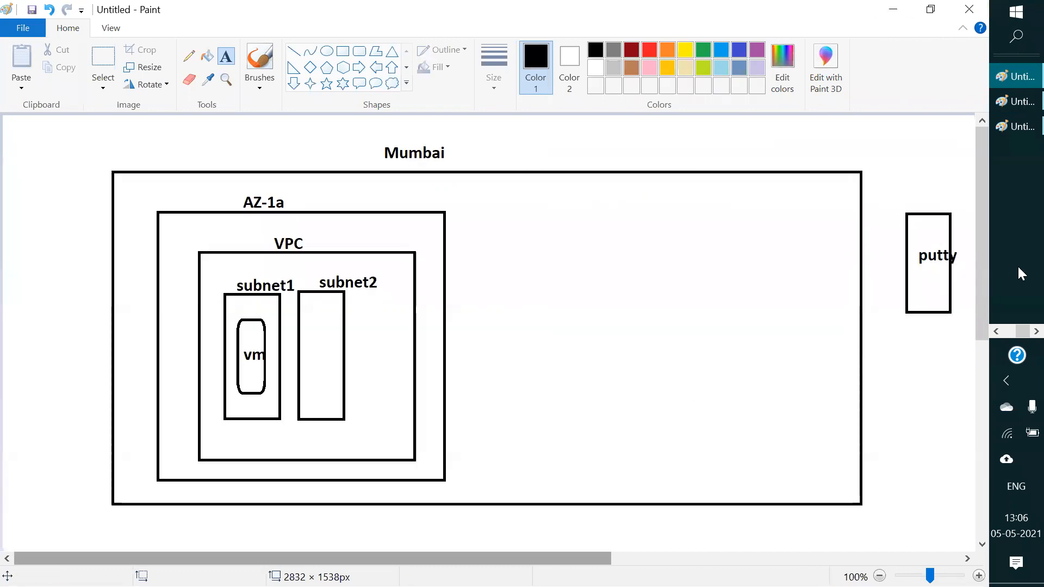
left_click(890, 11)
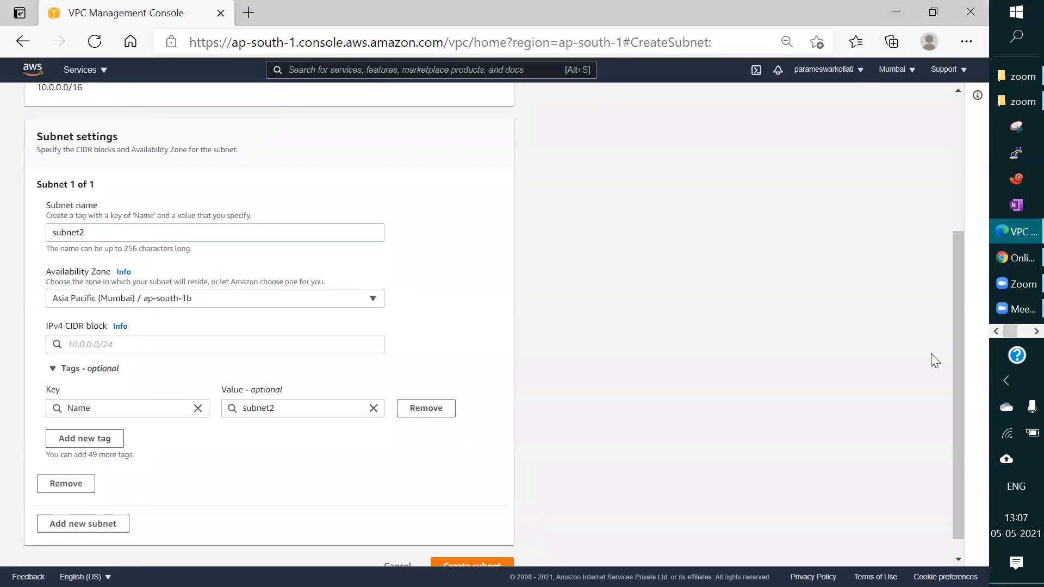
Step: Create subnet2 with the IPv4 CIDR block 10.0.2.0/25 and clear the subnet ID filter from the list
left_click(116, 344)
type("10.0.2.0/")
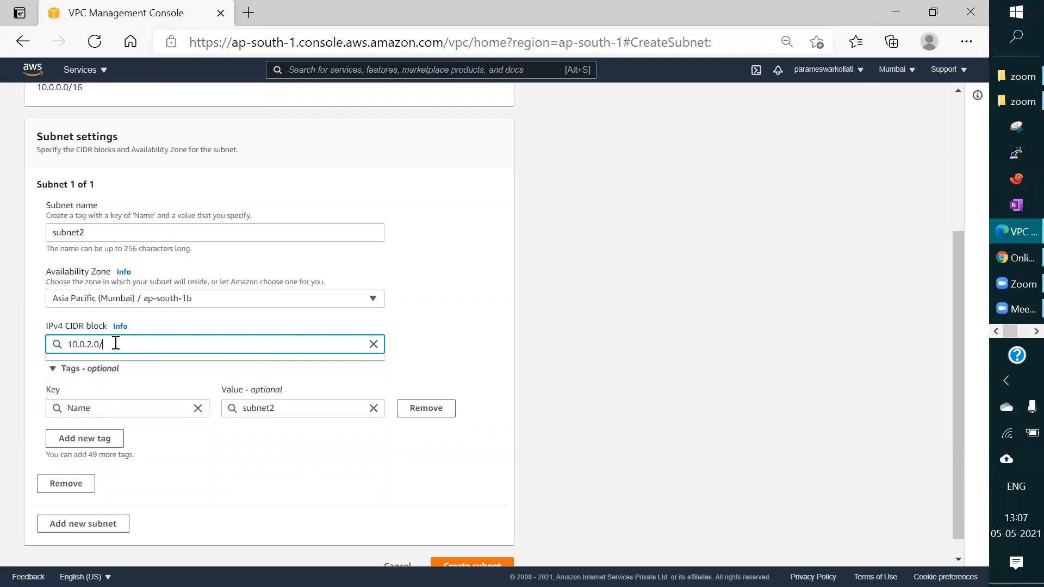
type("25")
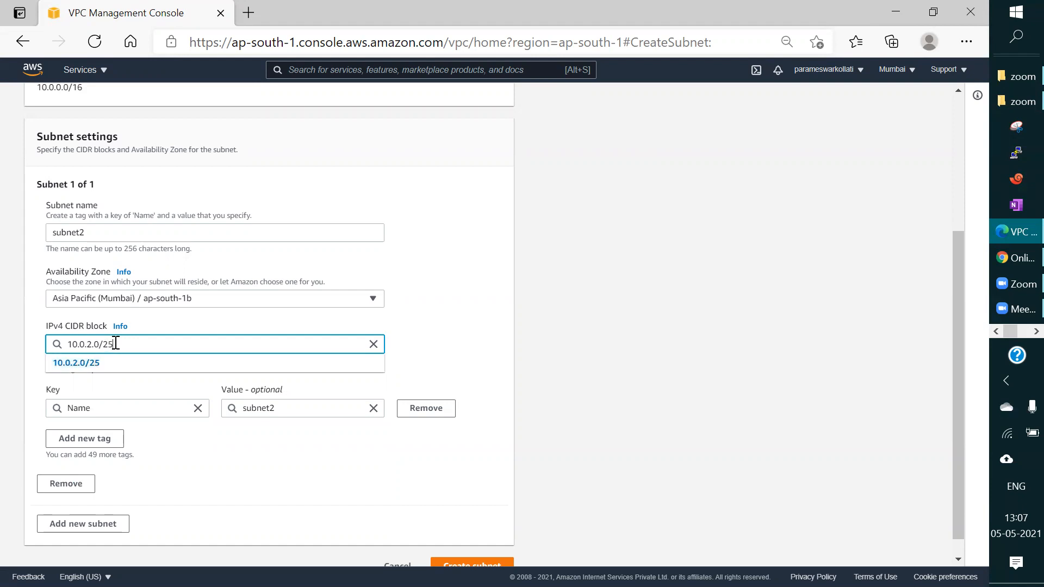
left_click(115, 366)
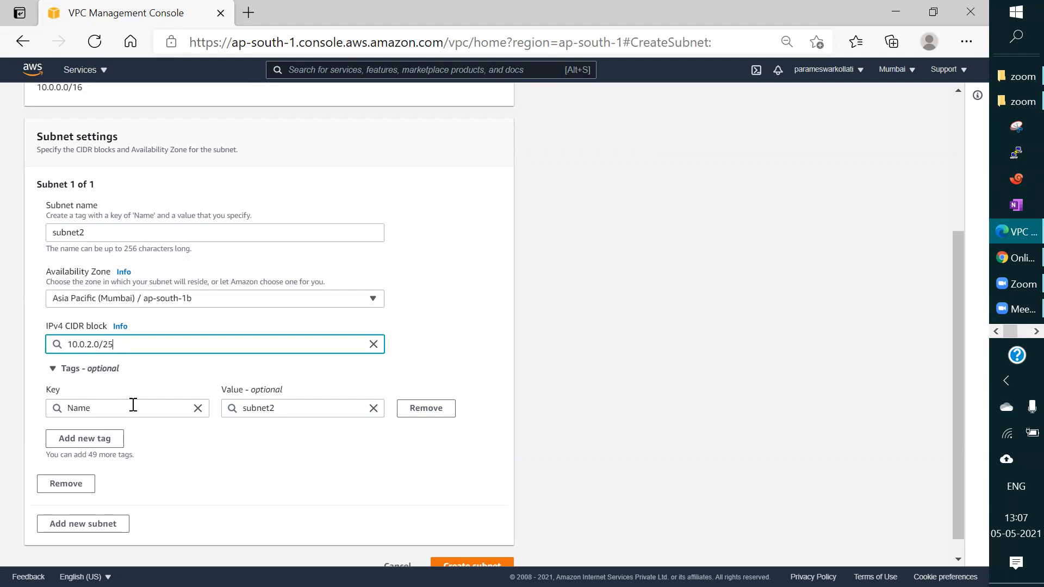
scroll(133, 404, "down", 1)
left_click(470, 544)
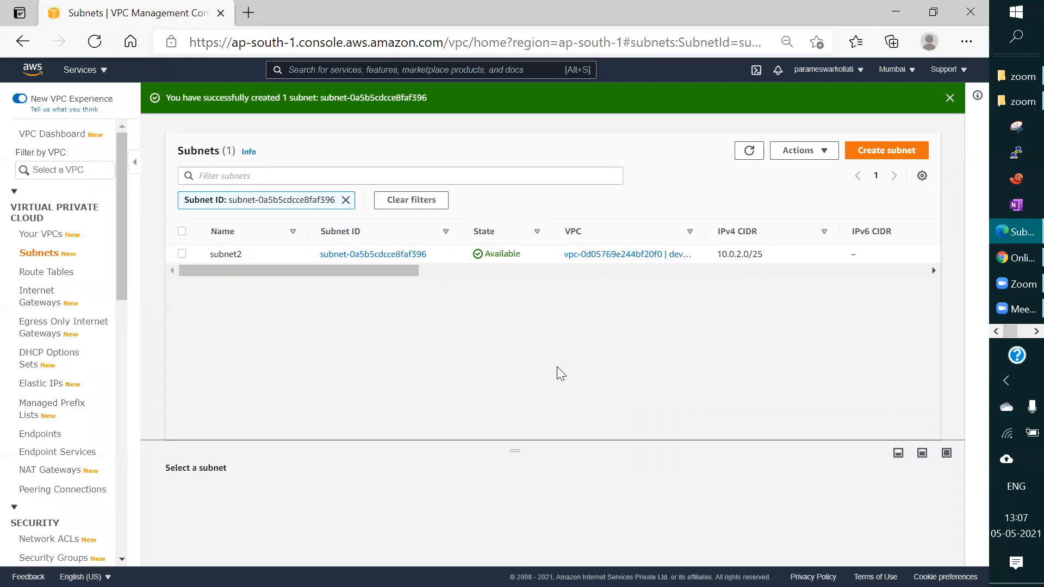
left_click(346, 200)
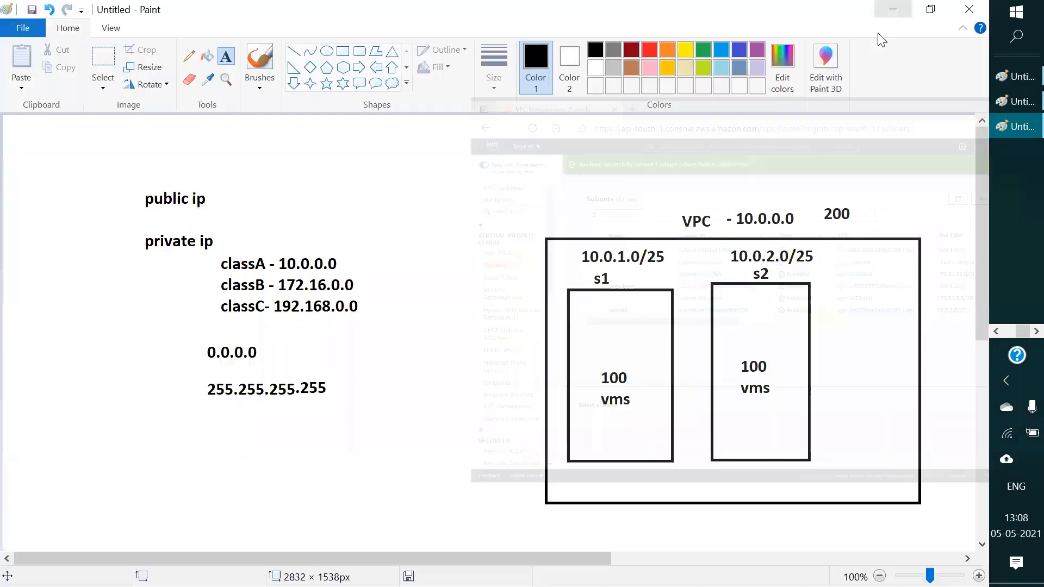
Step: Switch to Paint and open the recent image nlb.png to view its load balancer and subnet diagram
left_click(896, 11)
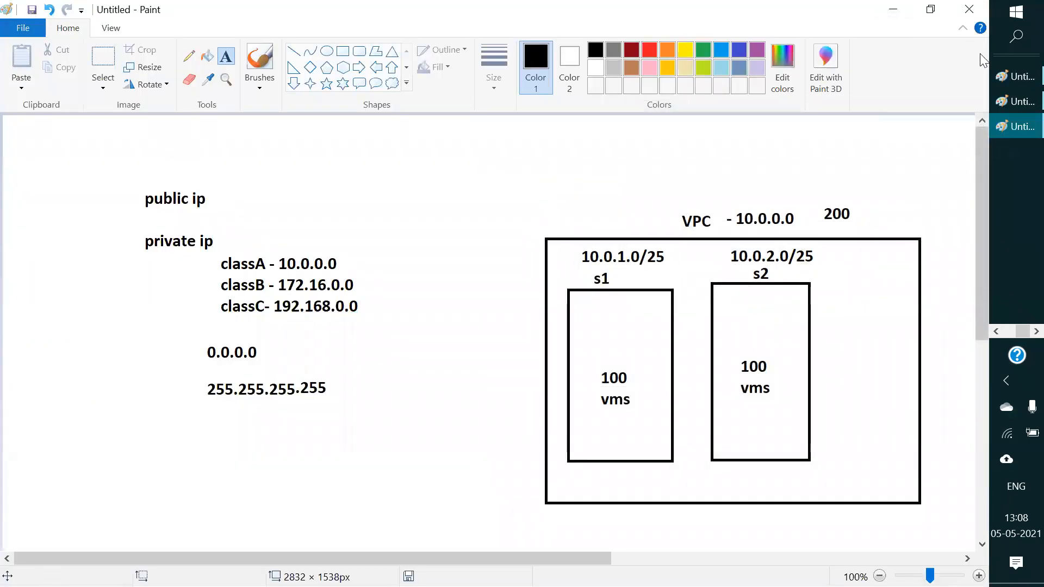
mouse_move(1008, 111)
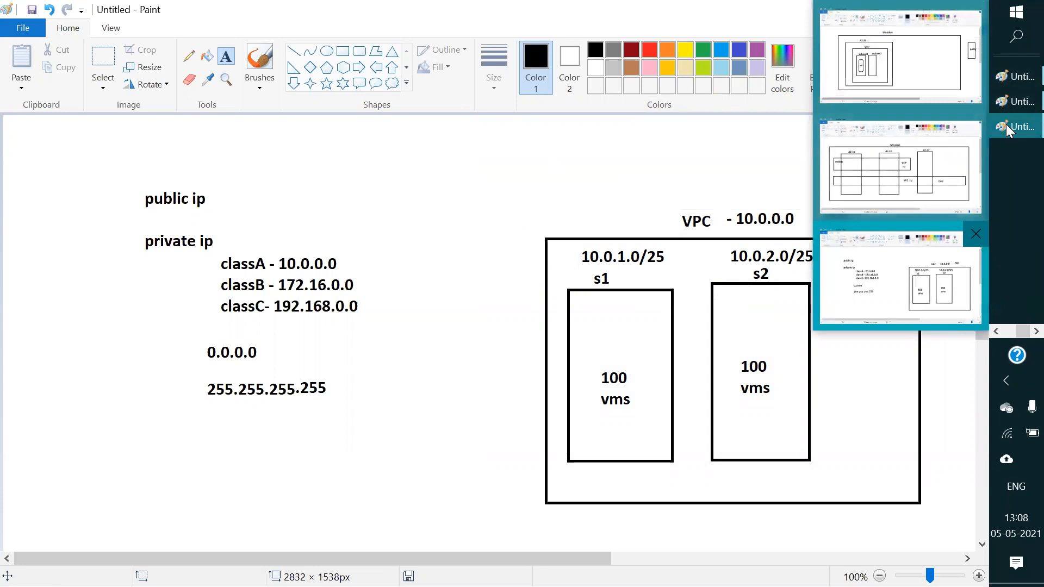
right_click(1004, 126)
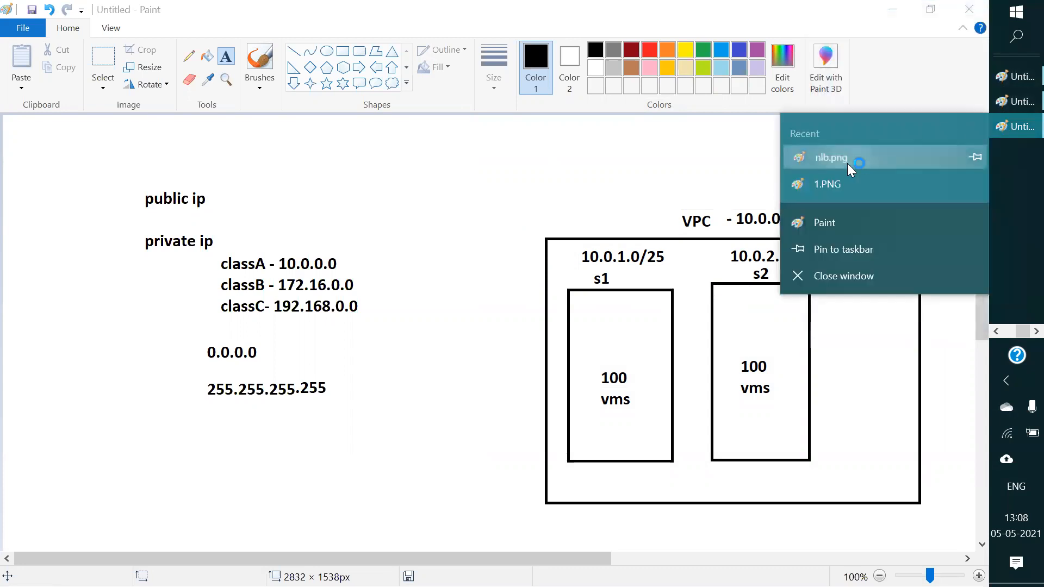
left_click(847, 163)
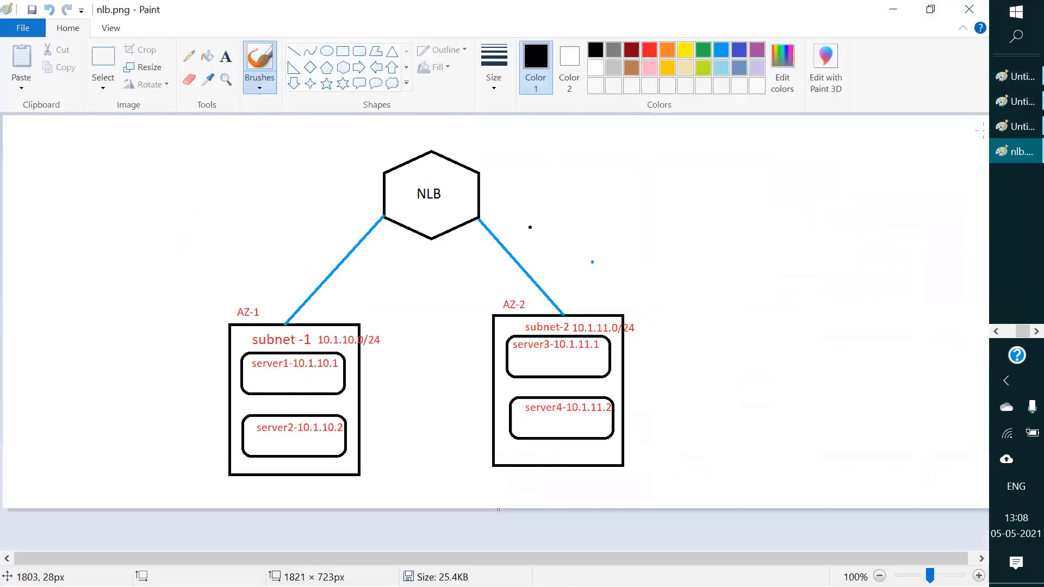
Step: Put the nlb.png drawing away and open a new blank Paint drawing
left_click(893, 9)
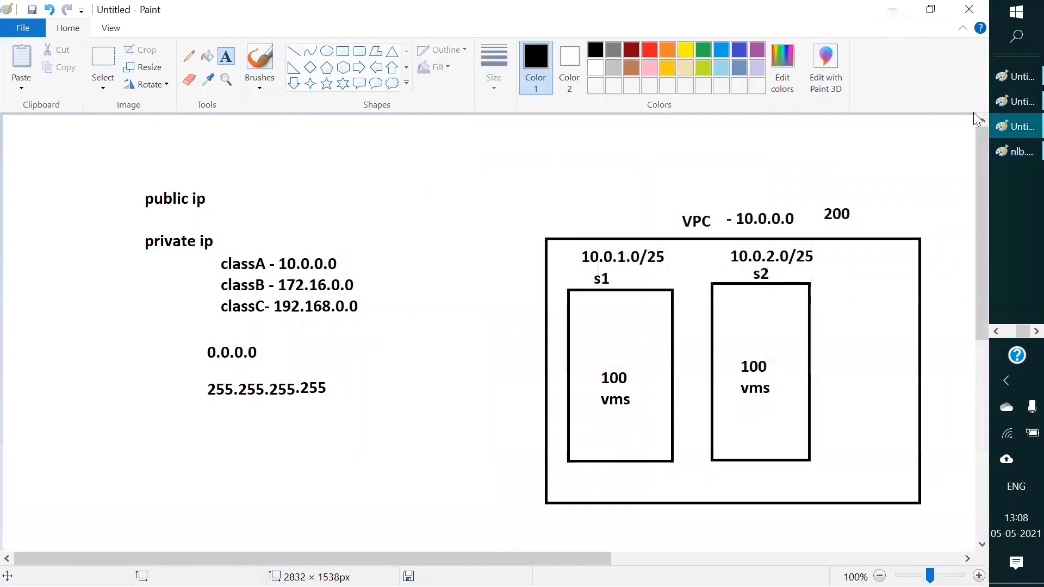
right_click(1009, 152)
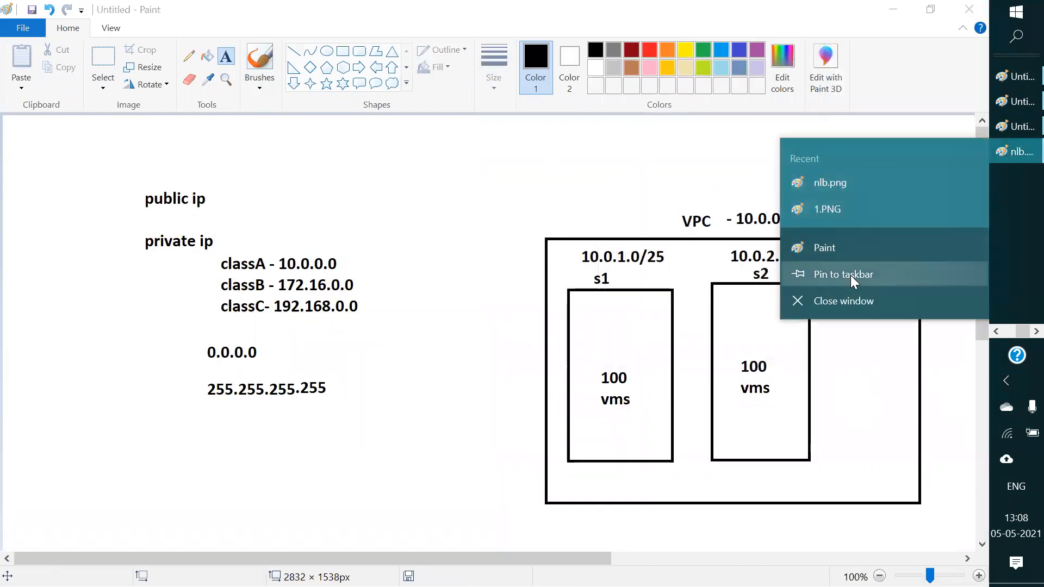
left_click(834, 248)
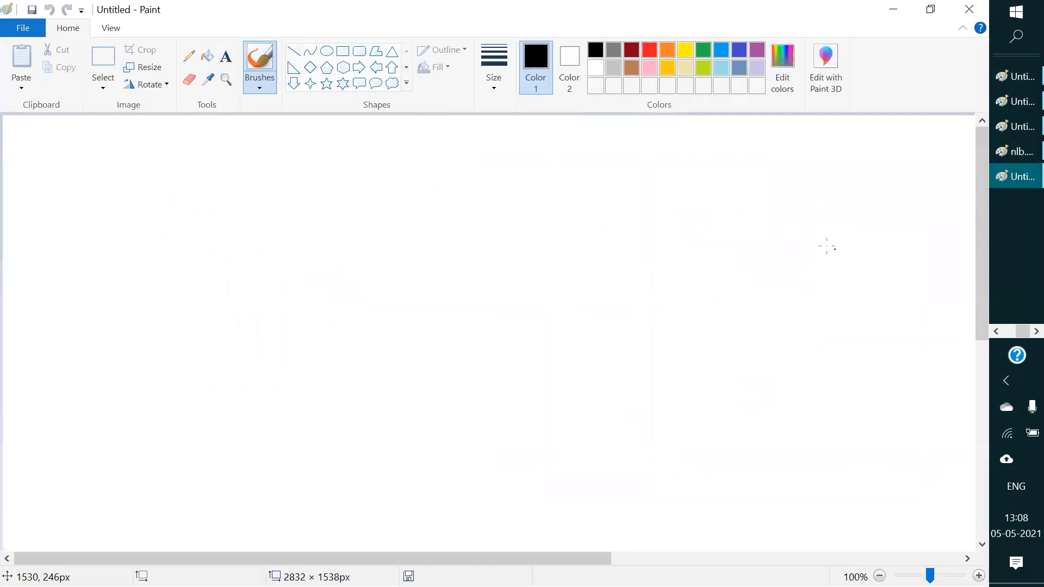
Step: Draw a rectangle about 983 × 478 px on the blank canvas and label it vpc above its upper edge
left_click(343, 54)
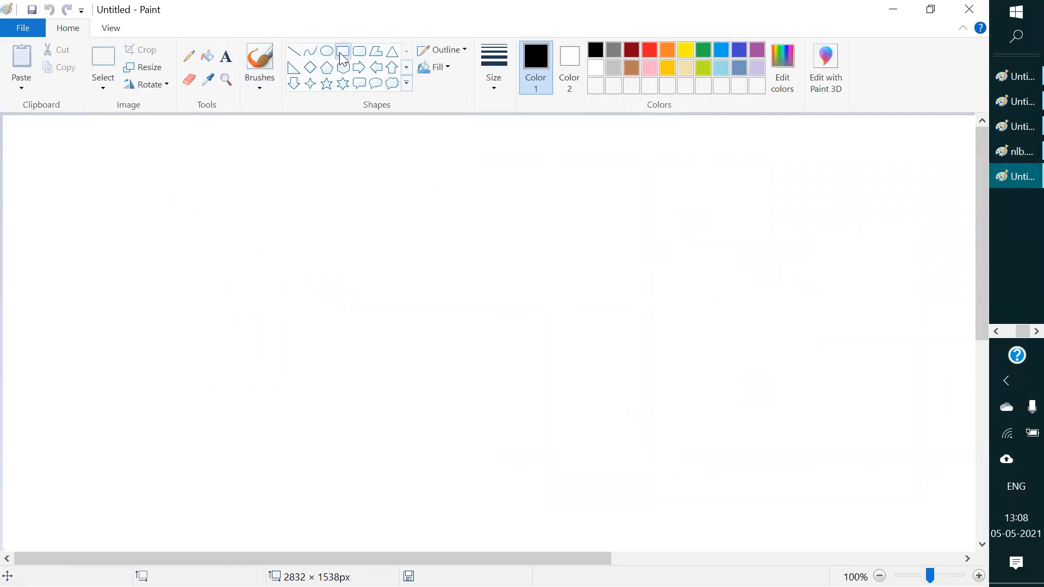
left_click_drag(132, 207, 135, 207)
left_click_drag(162, 244, 670, 467)
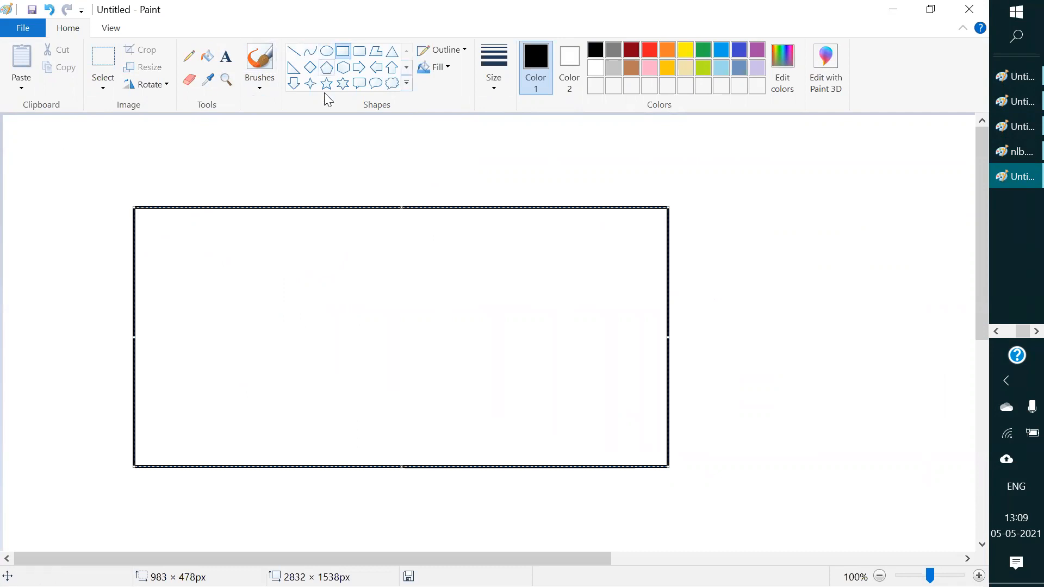
left_click(227, 56)
left_click(365, 187)
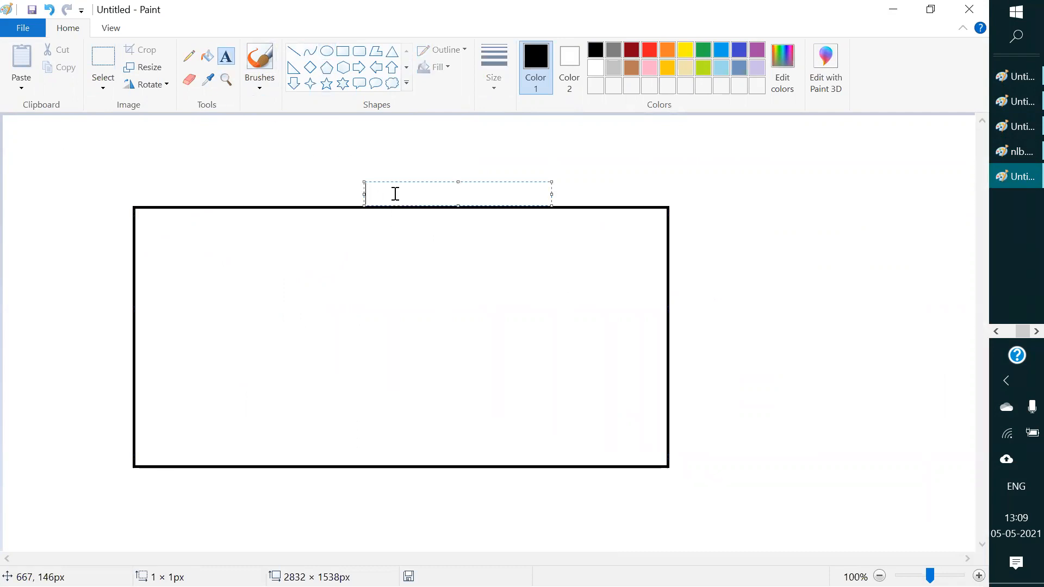
type("vpc")
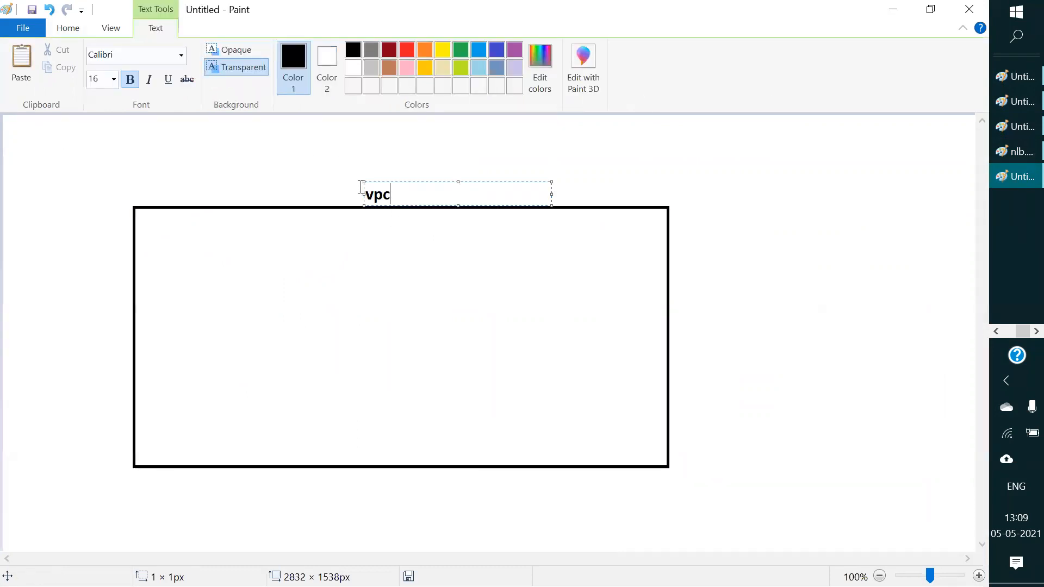
Step: Draw two tall rounded rectangles side by side inside the vpc box, the second about 230 × 380 px
left_click(75, 30)
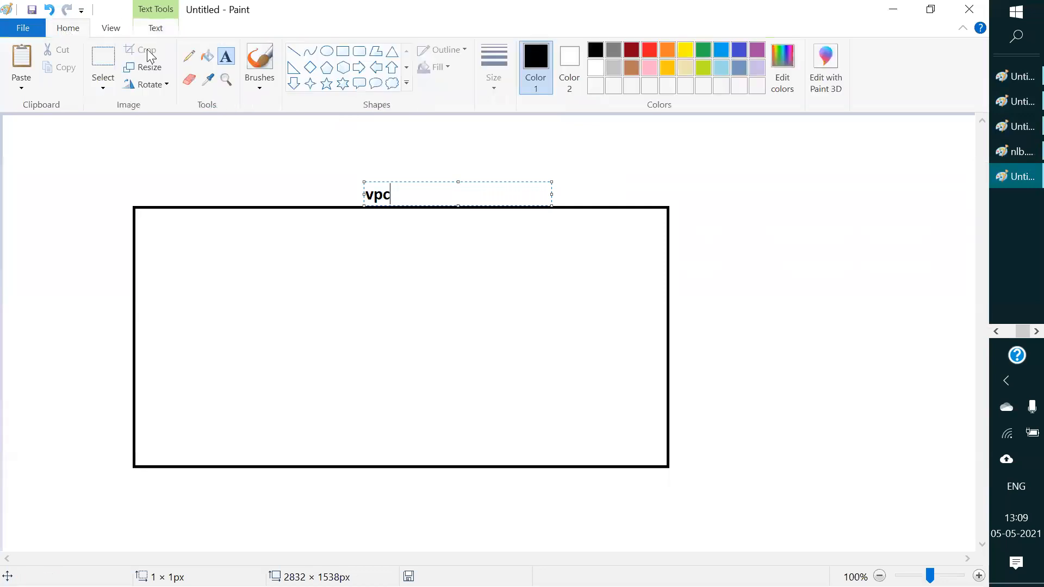
left_click(359, 51)
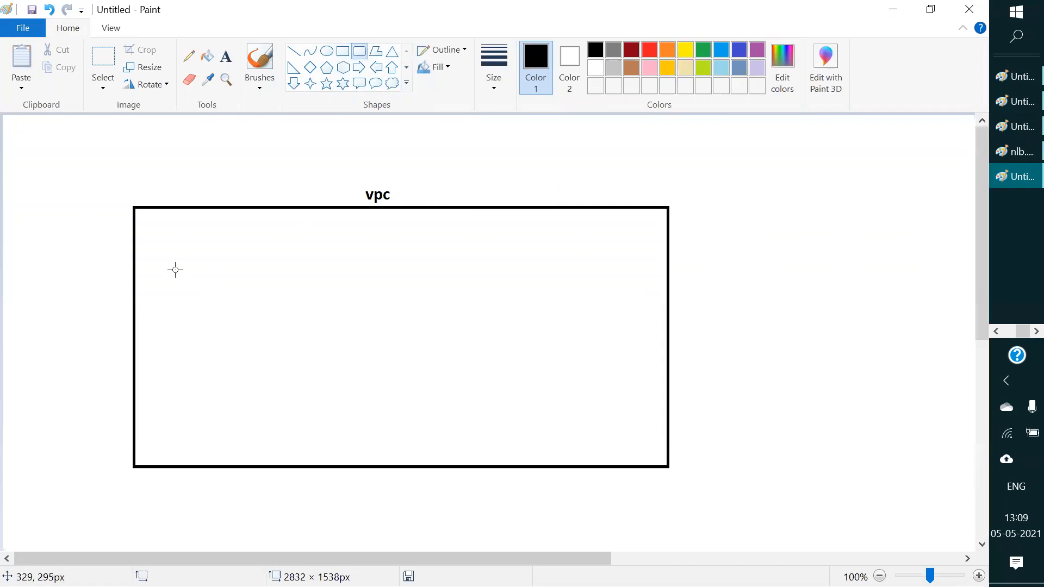
left_click_drag(158, 235, 295, 444)
left_click_drag(381, 236, 505, 443)
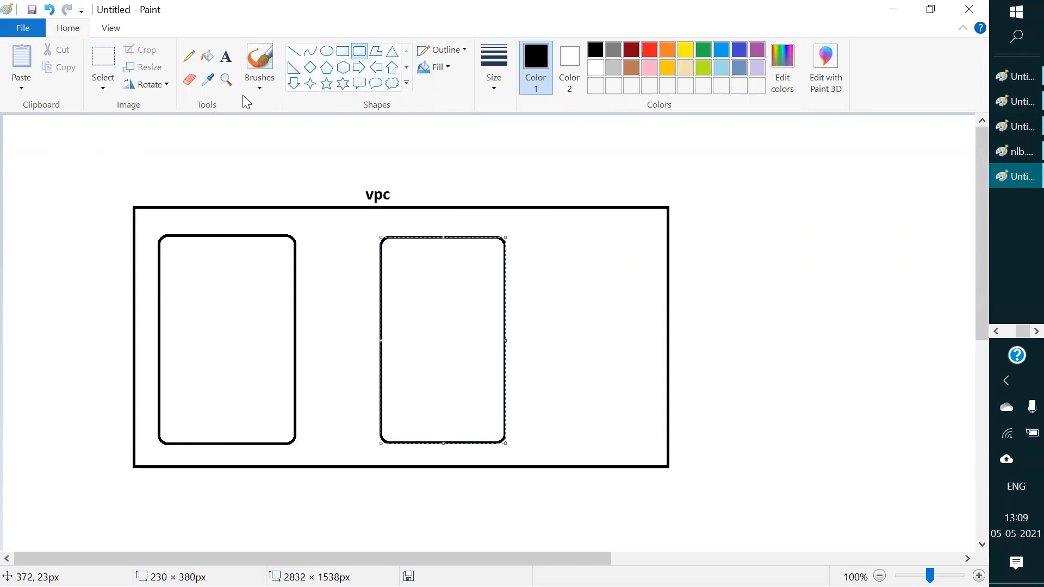
Step: Label the two rounded rectangles subnet-1 and subnet-2 above their upper edges
left_click(225, 56)
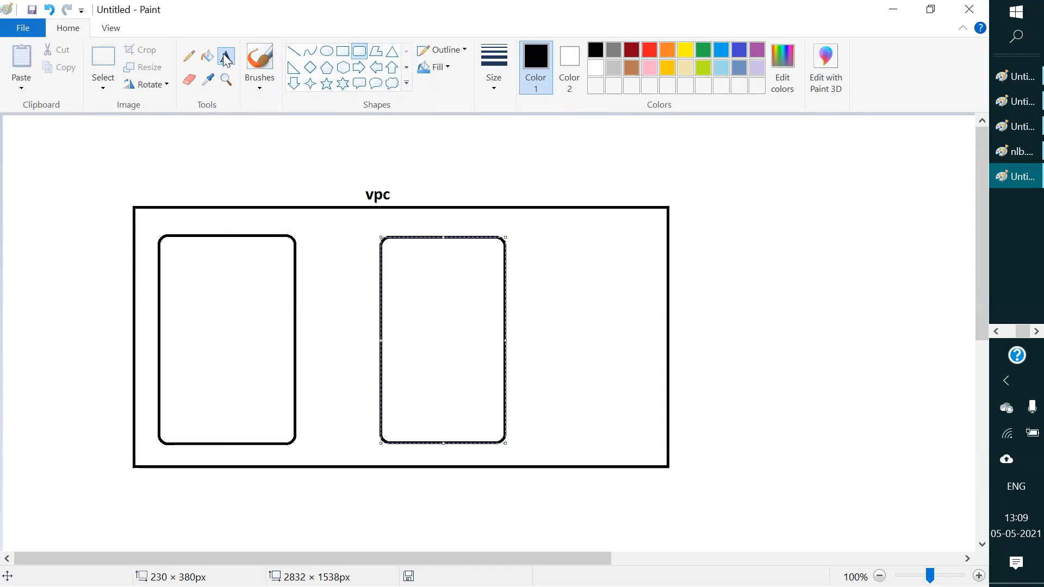
left_click(196, 223)
type("sub")
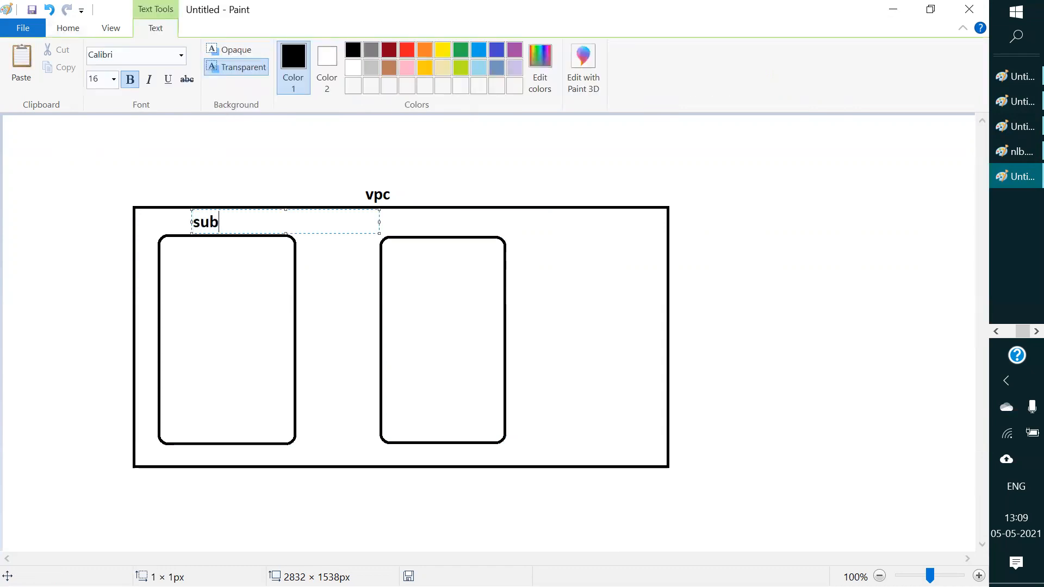
type("net-1")
left_click(424, 226)
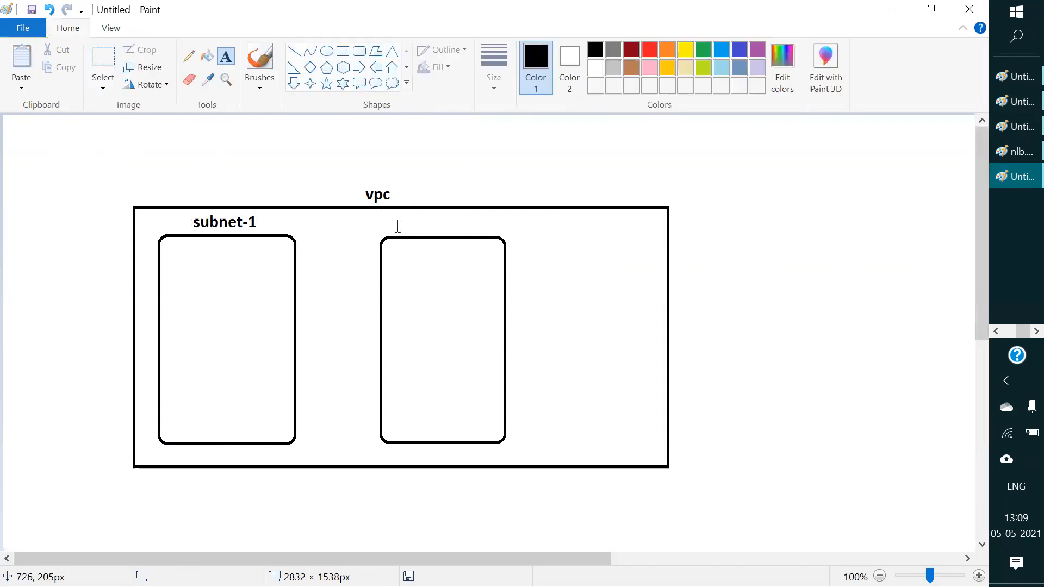
left_click(415, 223)
type("subnet2")
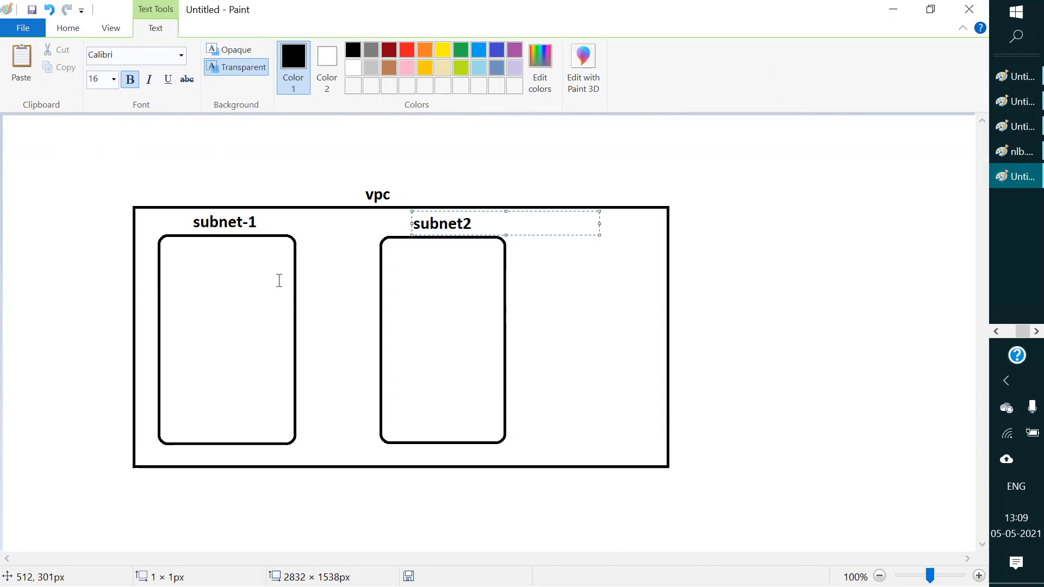
key("Left")
type("-")
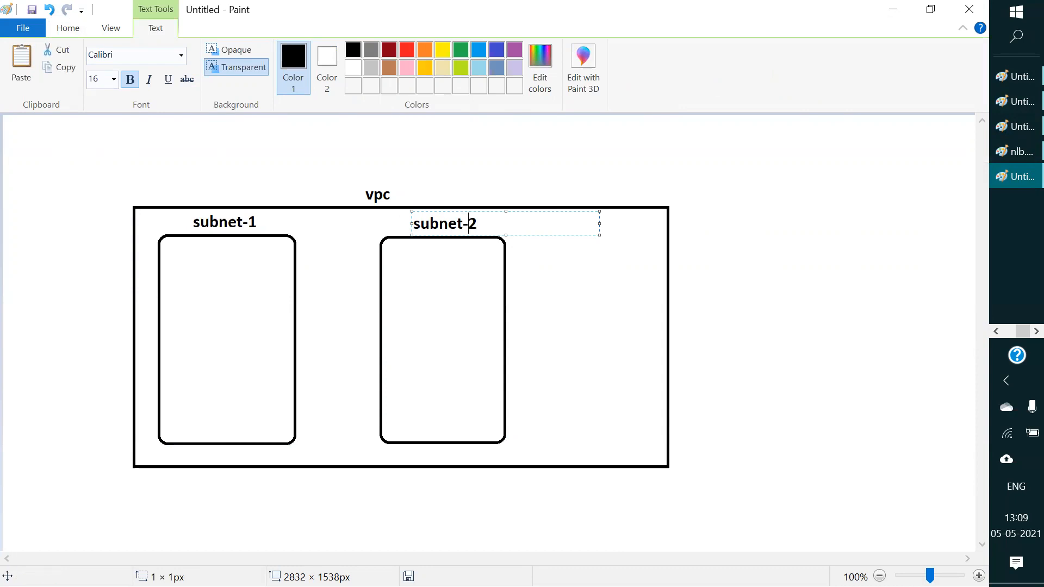
left_click(819, 188)
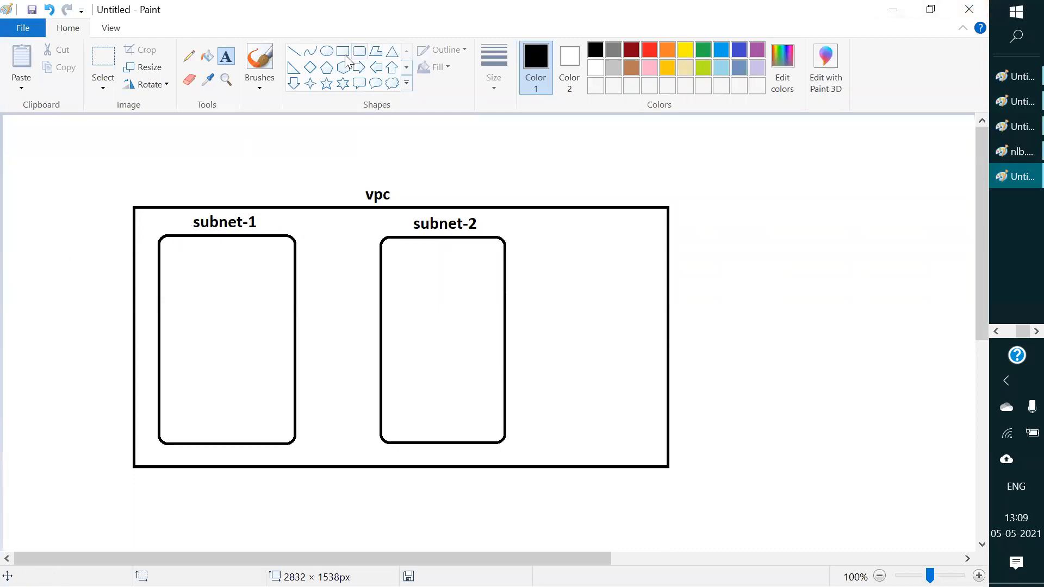
Step: Draw a circle outside the vpc box, near the canvas's upper right, and label it putty
left_click(326, 51)
left_click_drag(898, 143, 967, 209)
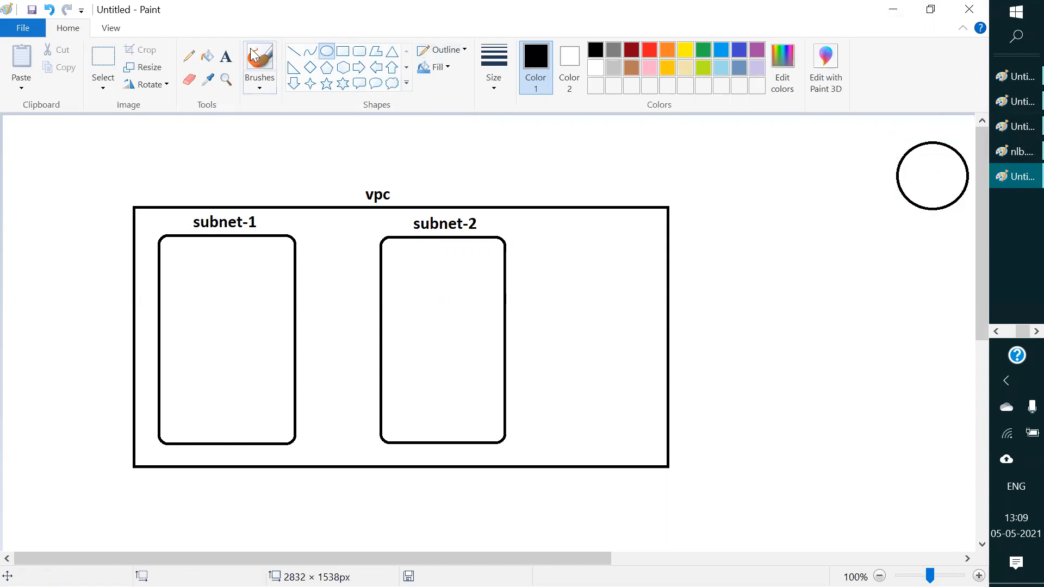
left_click(225, 56)
left_click(914, 162)
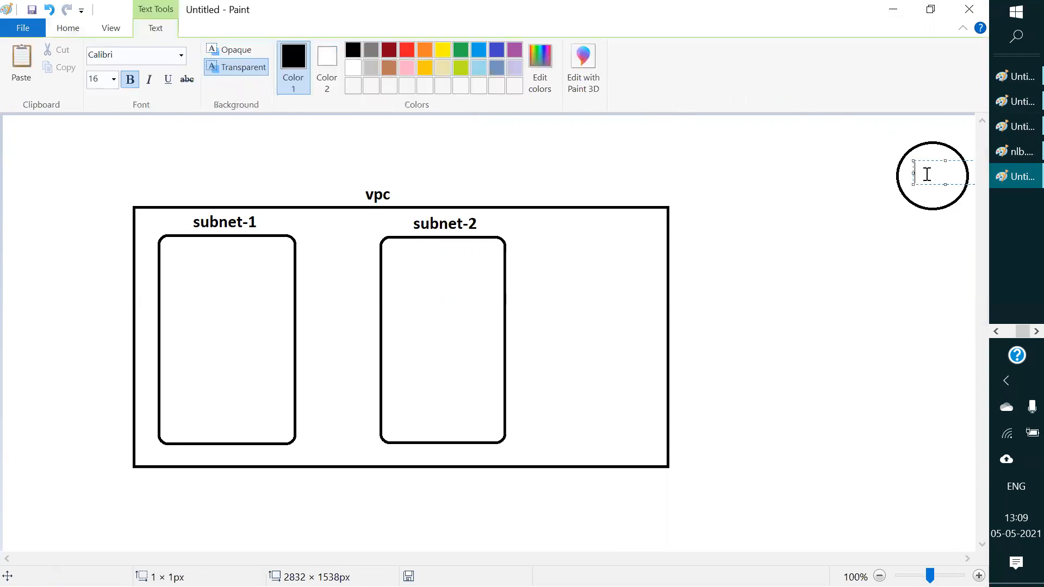
type("putty")
left_click(863, 267)
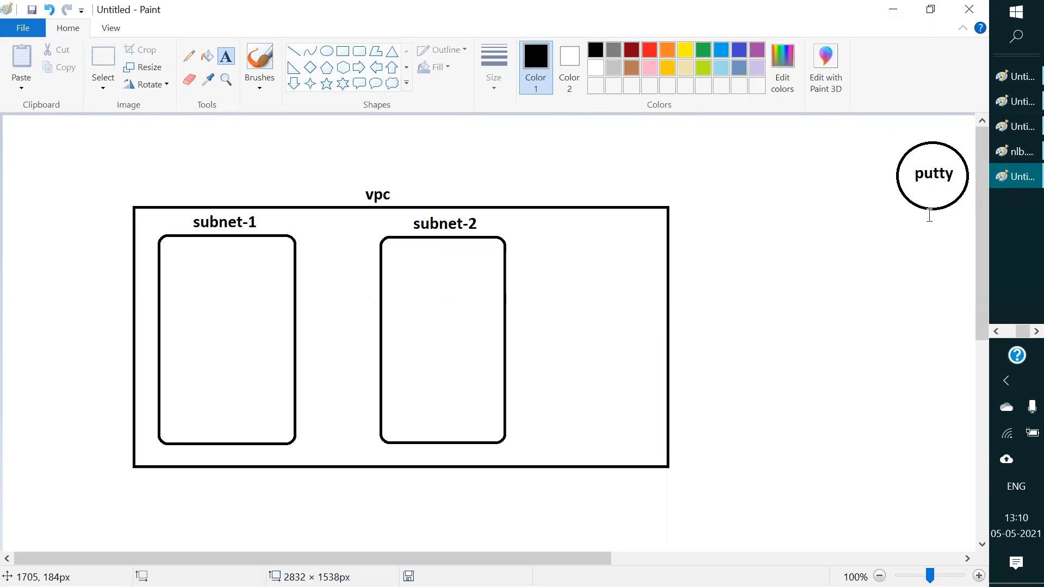
Step: Draw a small cloud callout below the putty circle to represent the internet
left_click(391, 85)
left_click_drag(907, 289, 955, 376)
left_click(746, 304)
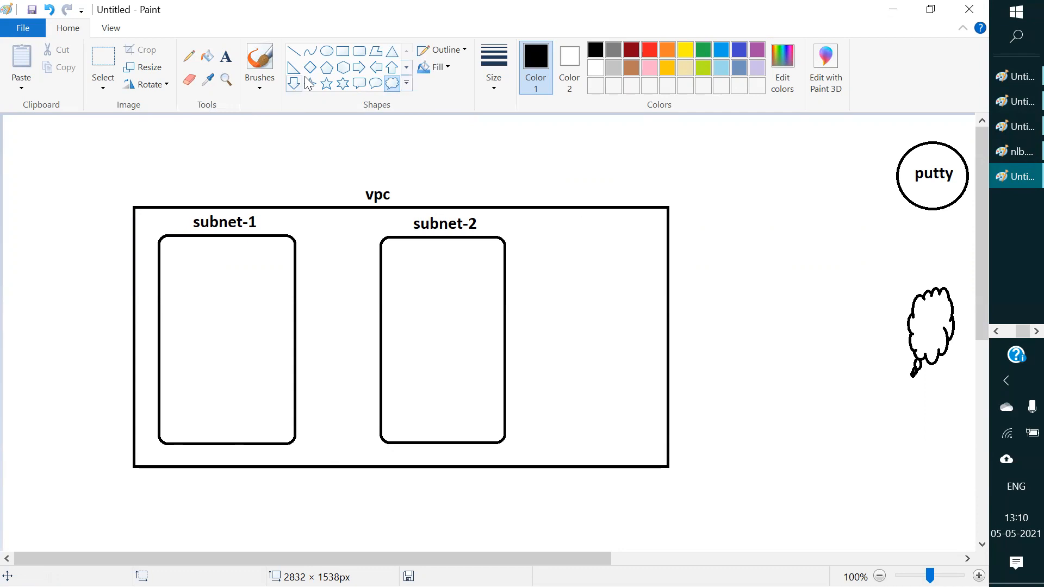
Step: Draw a hexagon about 116 × 184 px against the vpc box's right edge and label it IGW
left_click(343, 67)
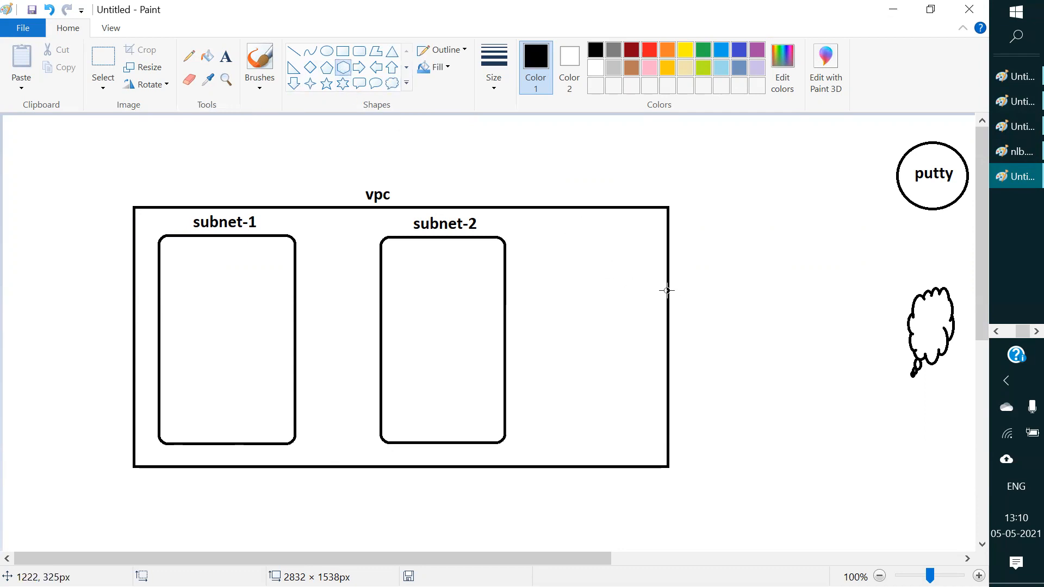
left_click_drag(669, 285, 731, 386)
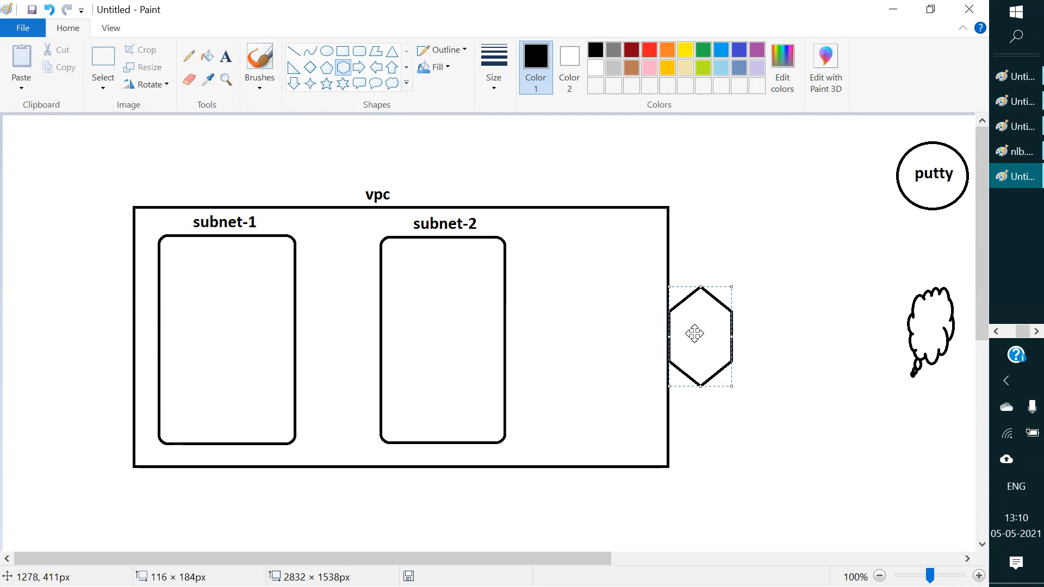
left_click(717, 228)
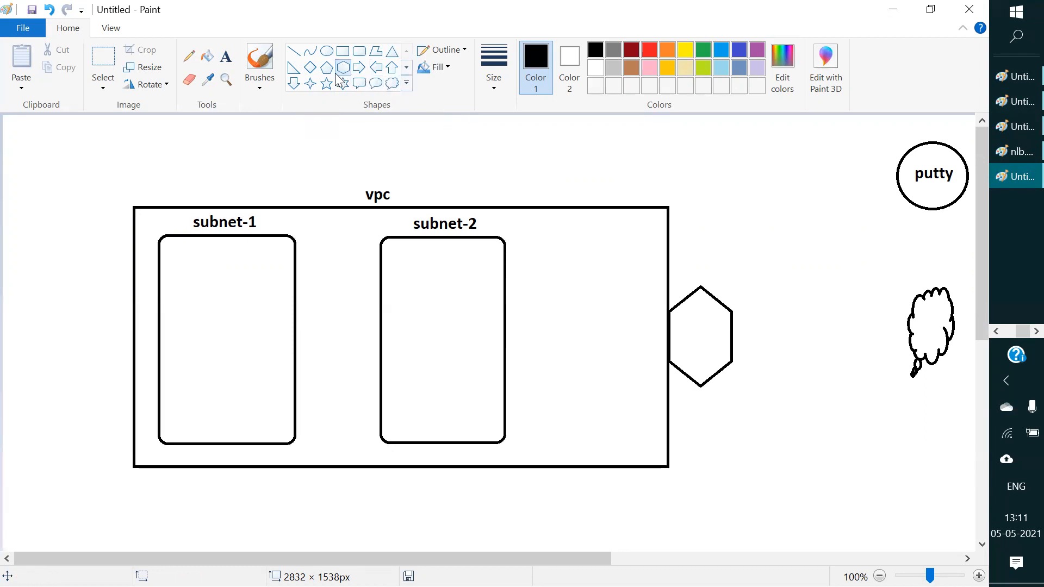
left_click(226, 56)
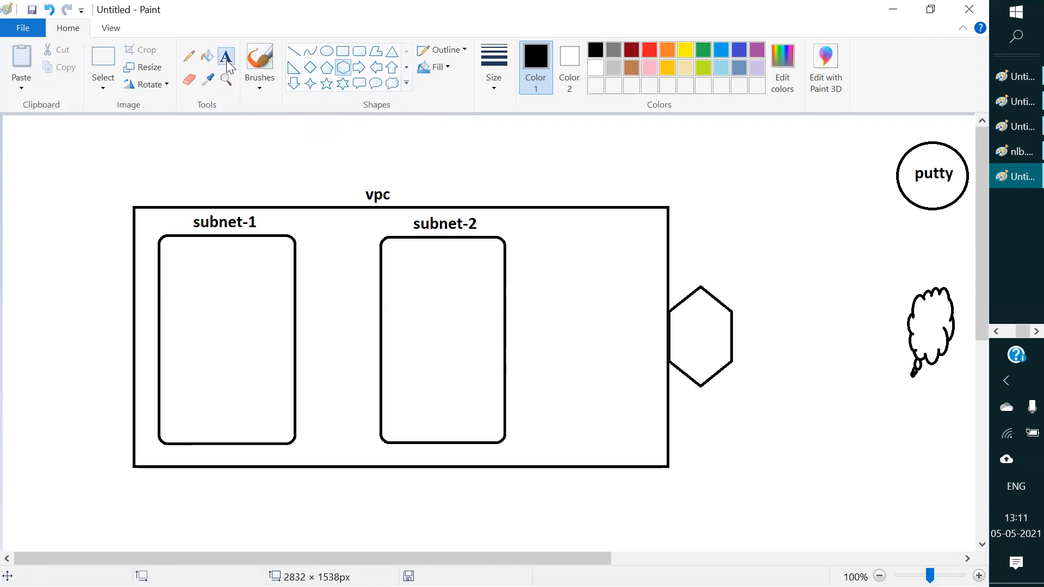
left_click(685, 330)
type("IGW")
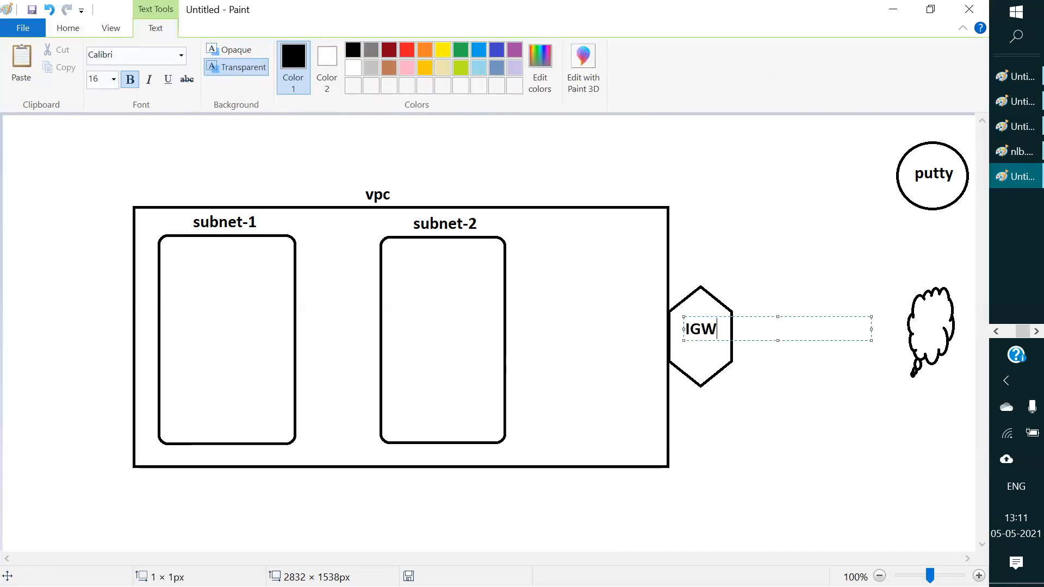
left_click(748, 182)
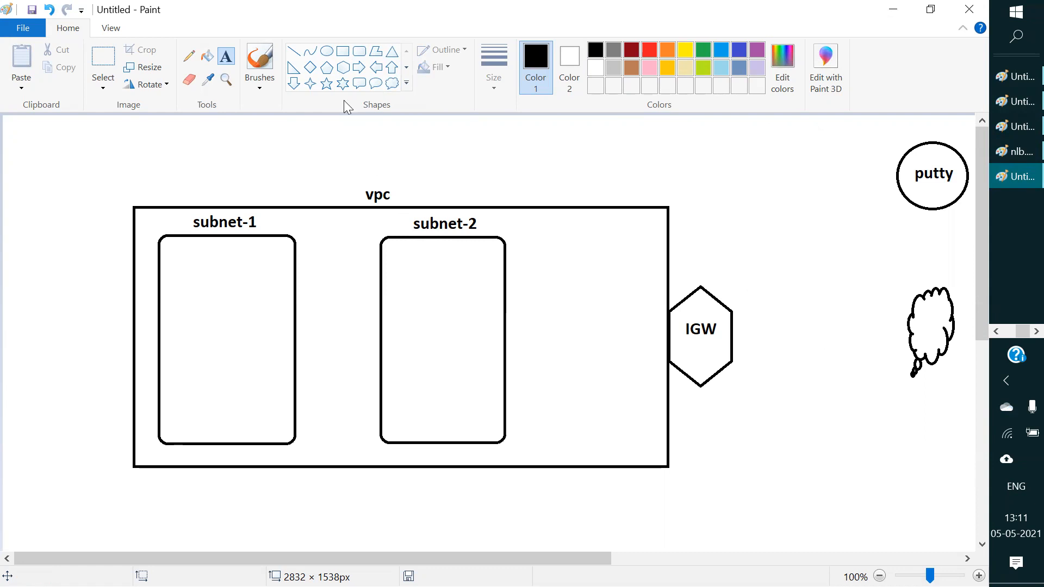
Step: Connect the IGW hexagon to the cloud and the putty circle to the cloud with straight lines
left_click(293, 51)
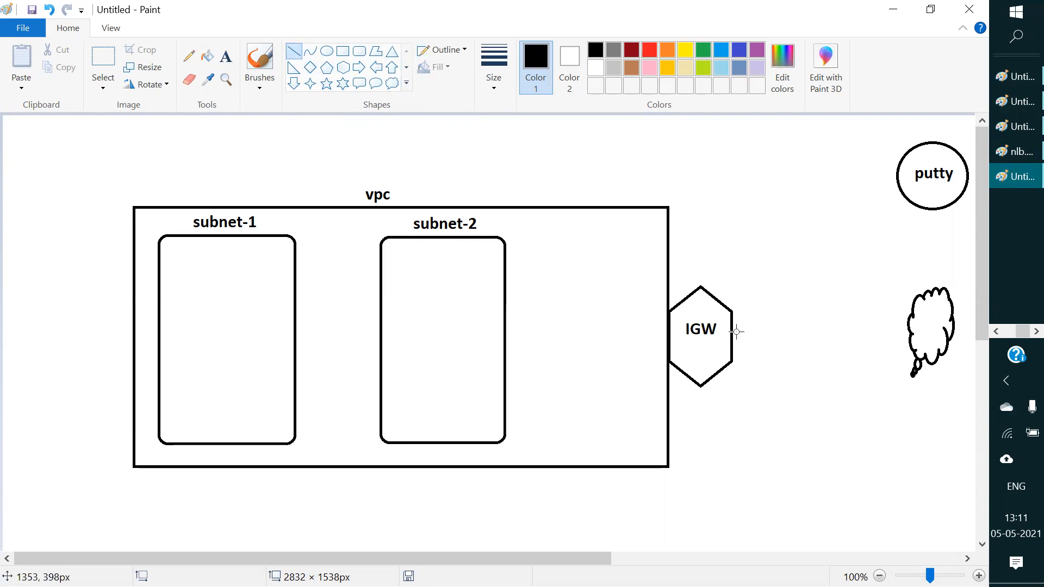
left_click_drag(732, 330, 910, 329)
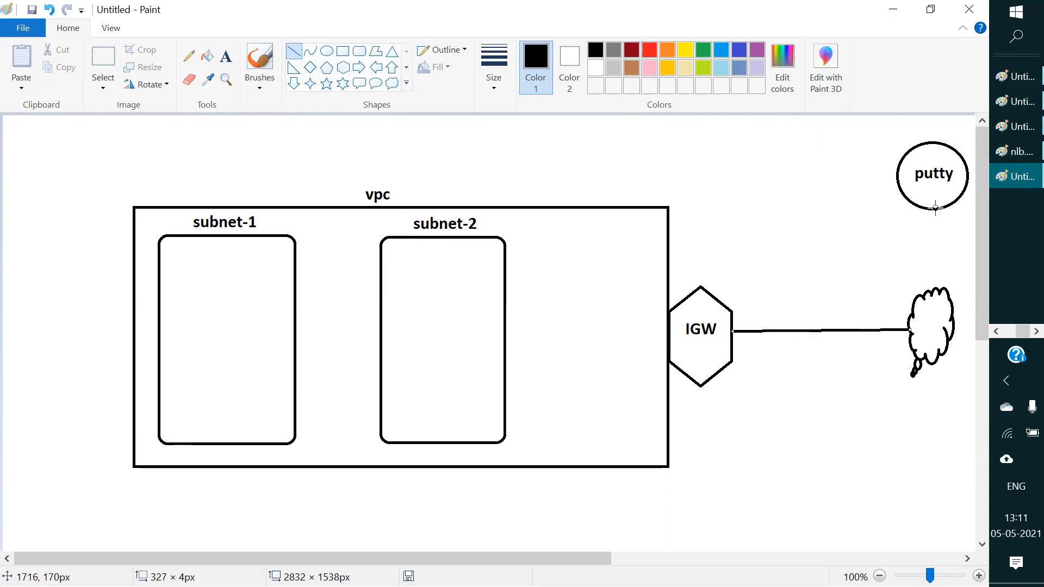
left_click_drag(936, 209, 935, 291)
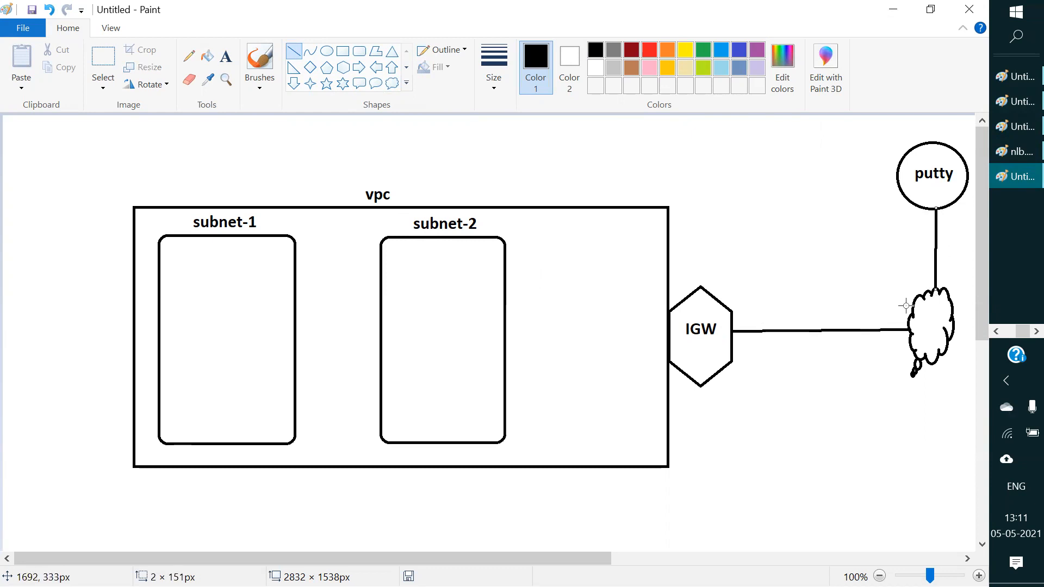
left_click(861, 394)
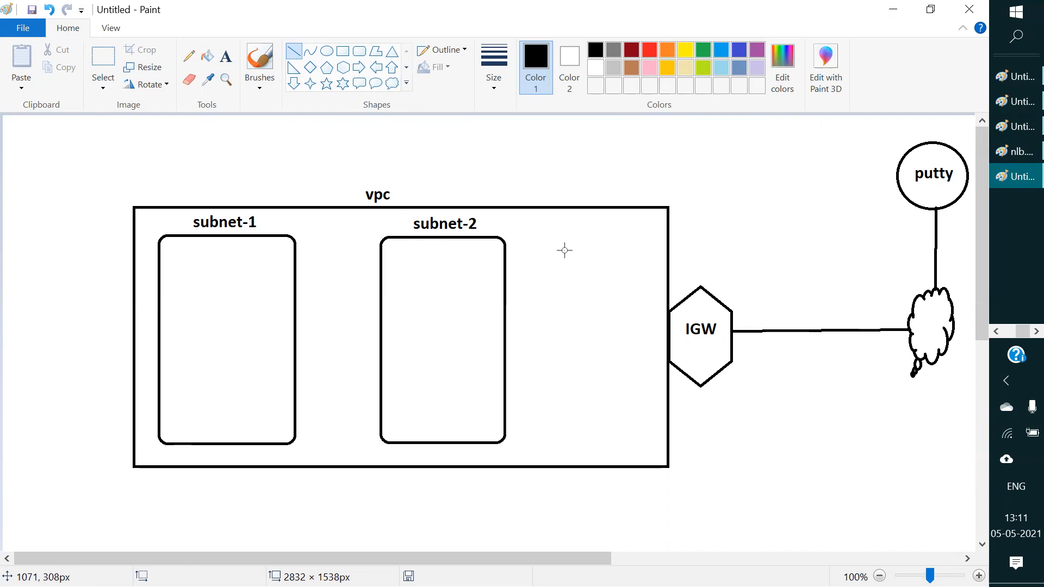
Step: Add an arrowhead of two short lines where the cloud's connecting line meets the IGW hexagon
left_click(376, 66)
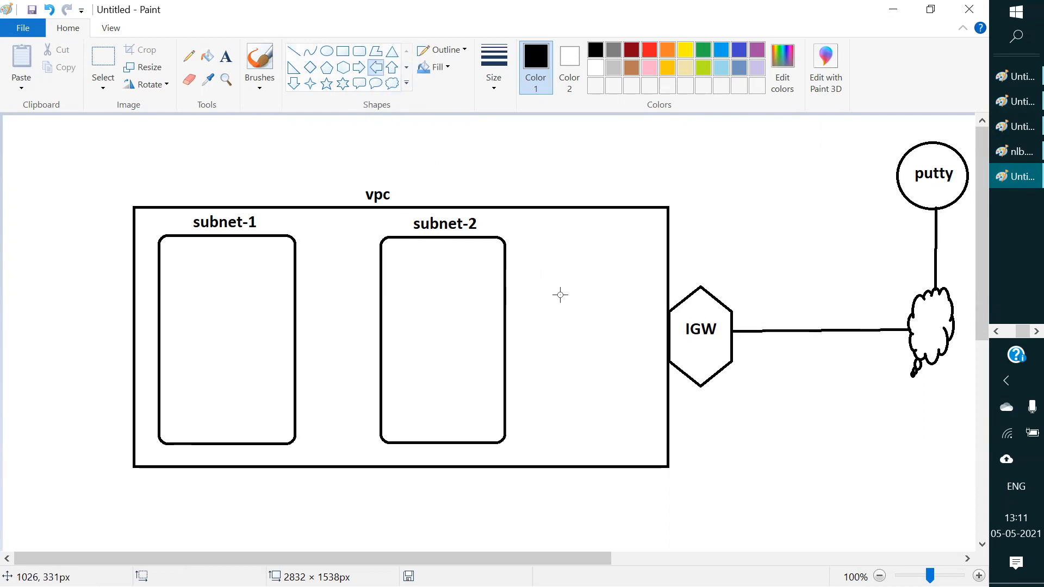
left_click(294, 52)
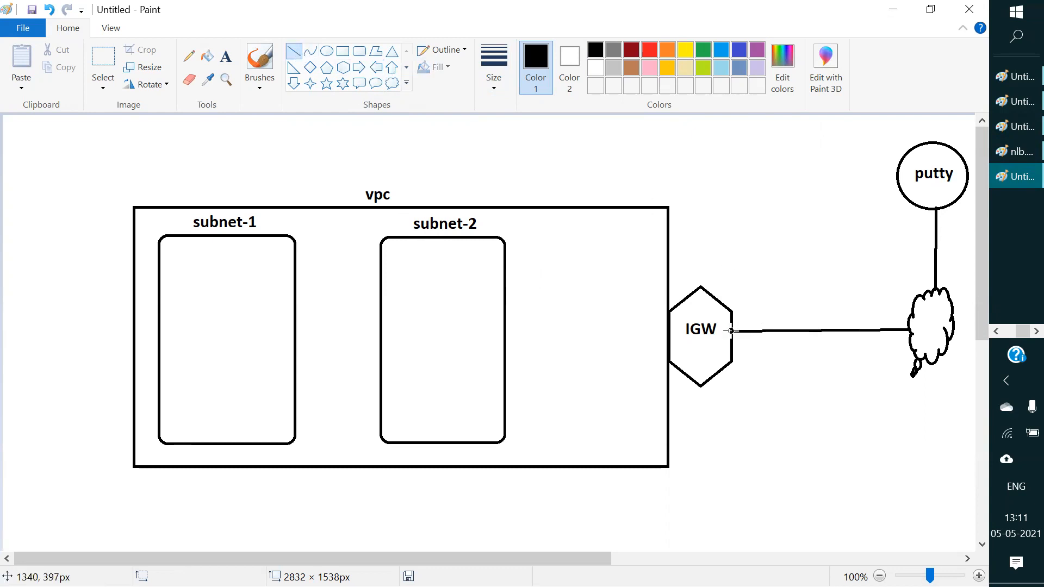
left_click_drag(730, 331, 743, 316)
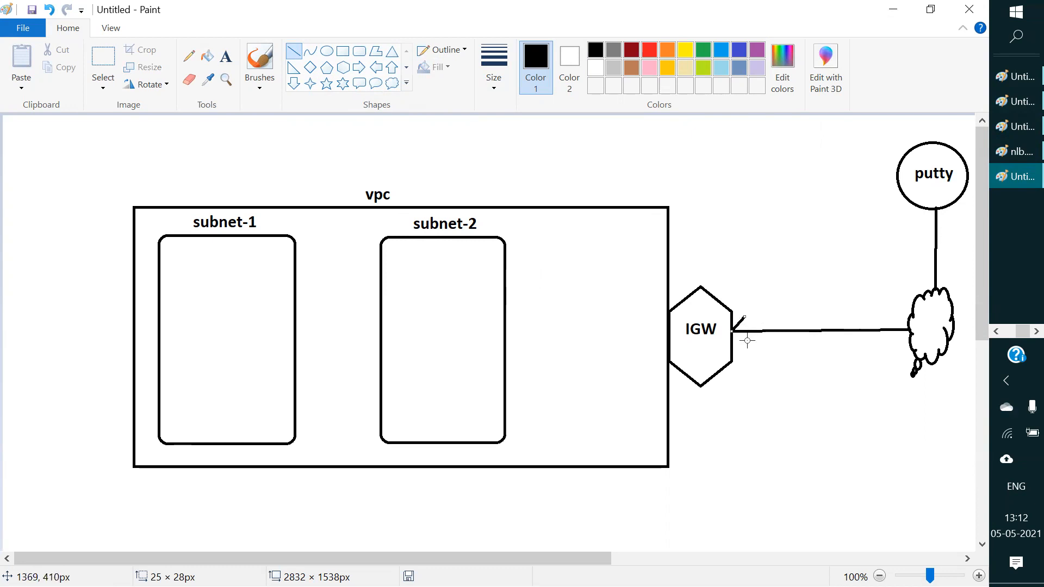
mouse_move(732, 330)
left_mouse_down()
mouse_move(733, 343)
mouse_move(730, 333)
left_mouse_up()
left_click(742, 347)
left_click_drag(744, 348, 729, 332)
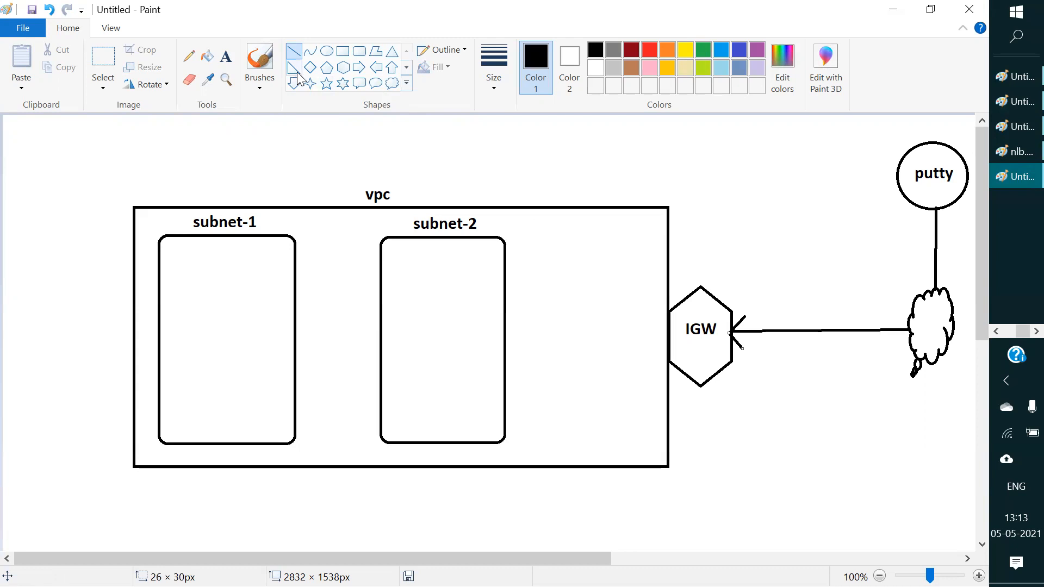
Step: Draw an oval callout about 99 × 115 px inside the vpc box between subnet-2 and the IGW, and label it route table
left_click(375, 84)
left_click_drag(565, 279, 619, 342)
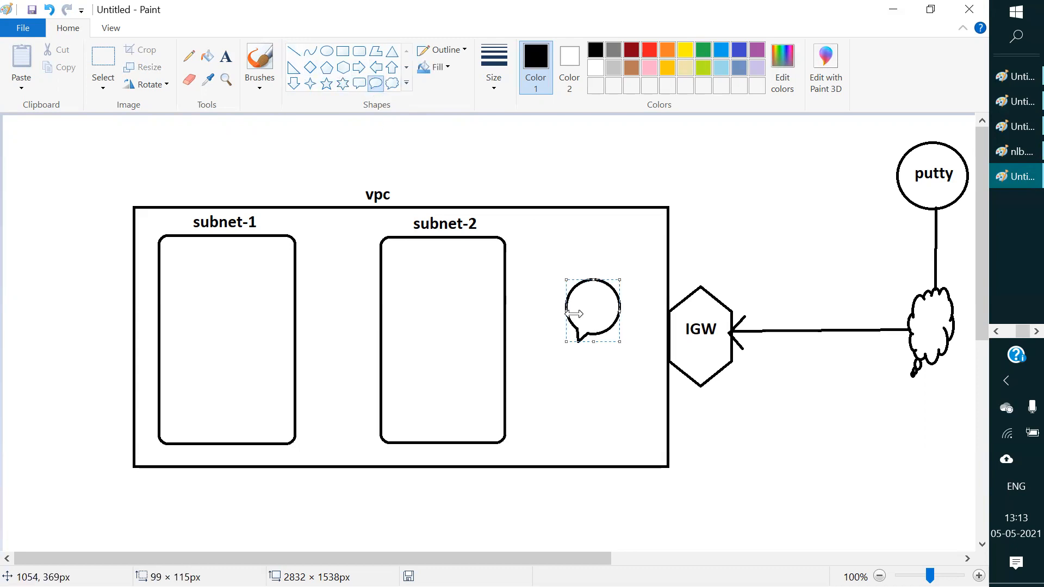
left_click(732, 233)
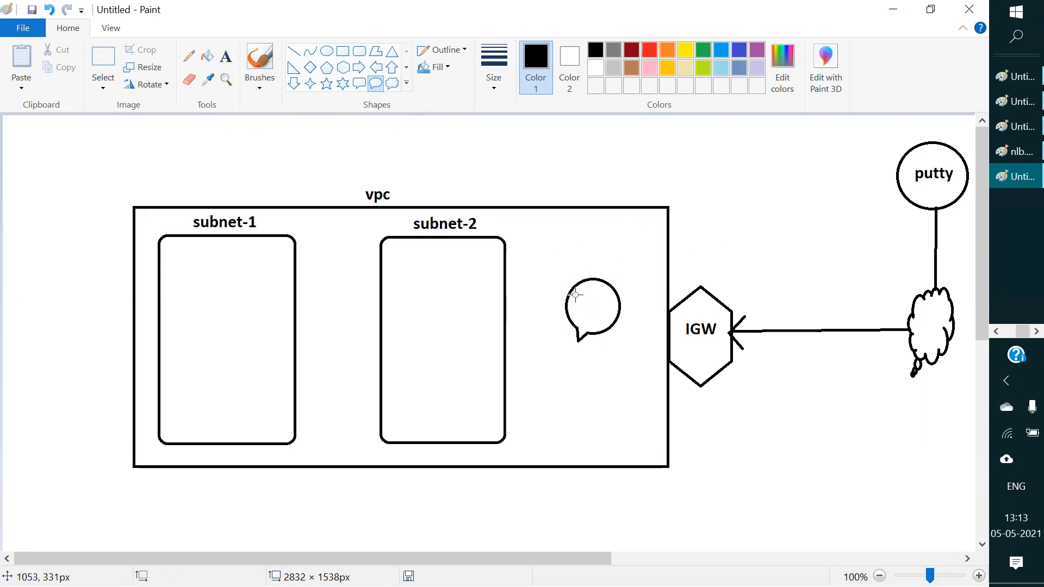
left_click(226, 63)
left_click(568, 262)
type("route table")
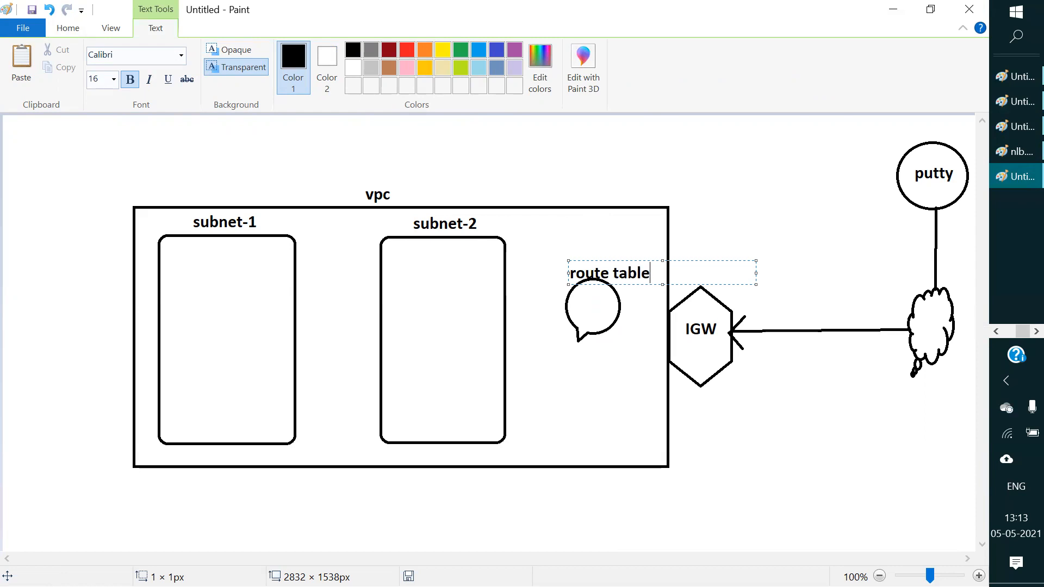
left_click(746, 226)
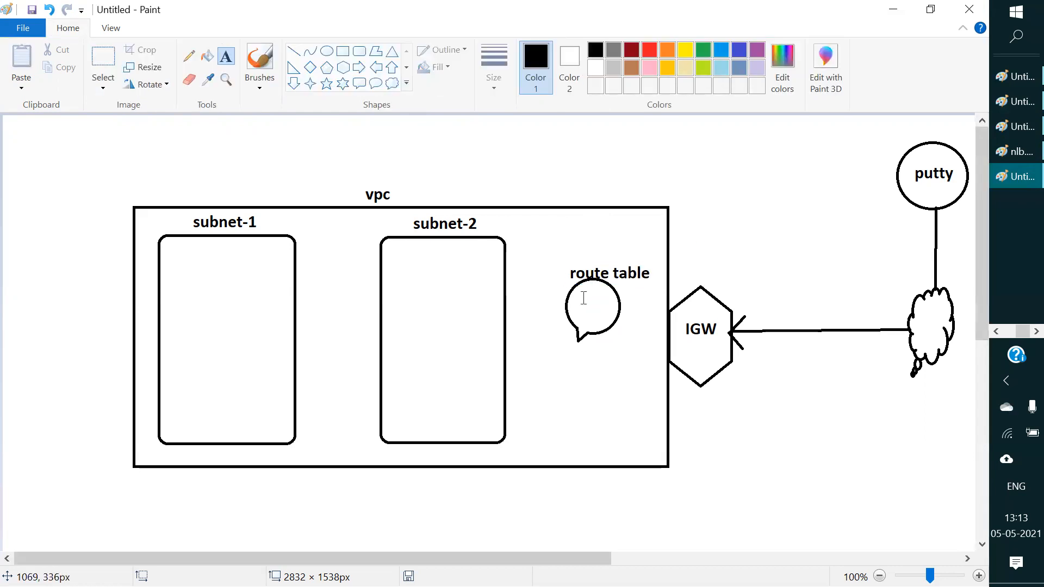
Step: Write route1 and route2 on two lines inside the route table callout
left_click(575, 298)
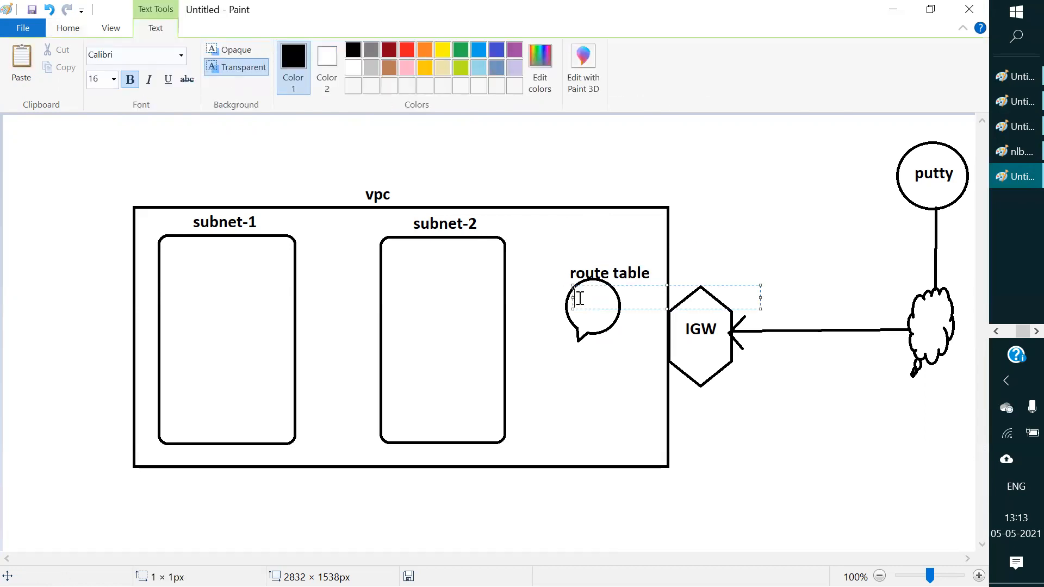
type("route1")
key("Return")
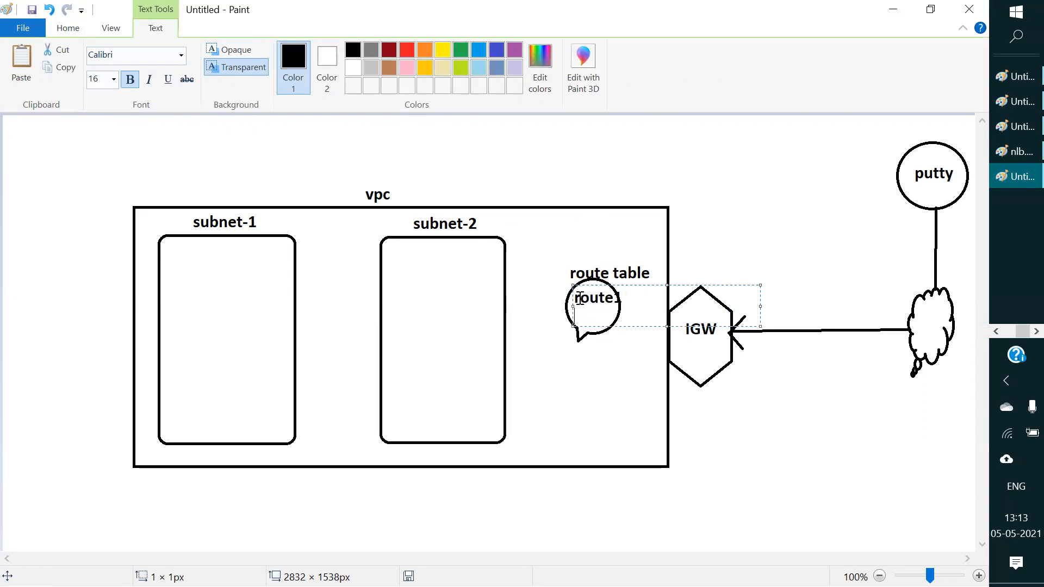
type("rout")
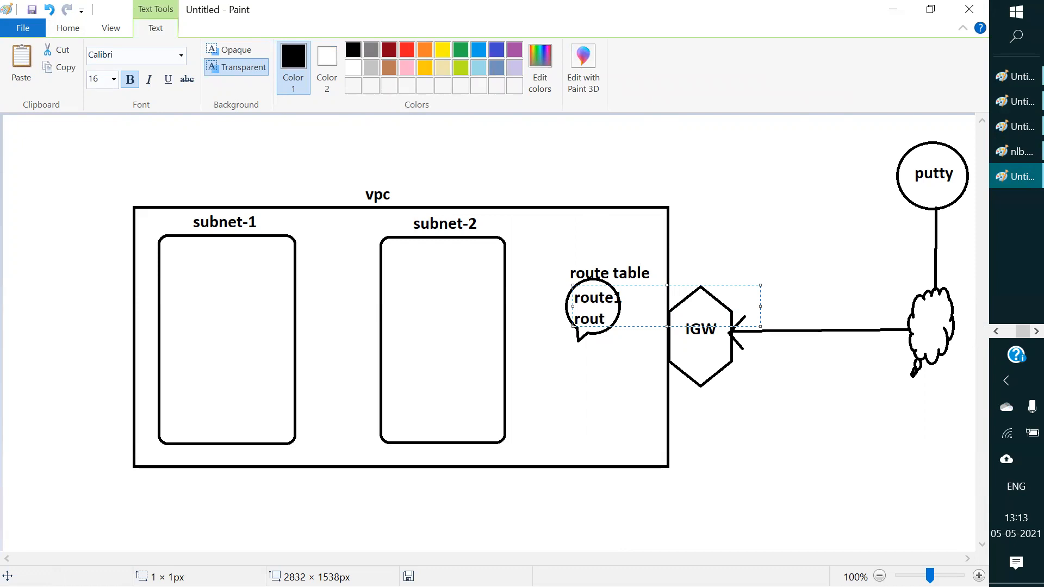
type("e2")
left_click(791, 175)
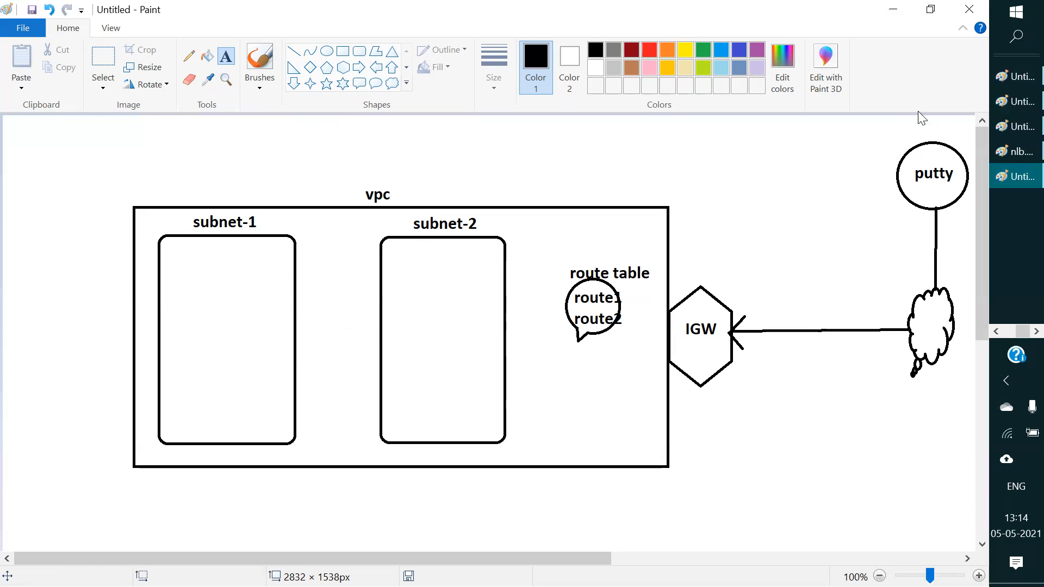
Step: Minimize the open Paint drawings to reveal the desktop
left_click(892, 11)
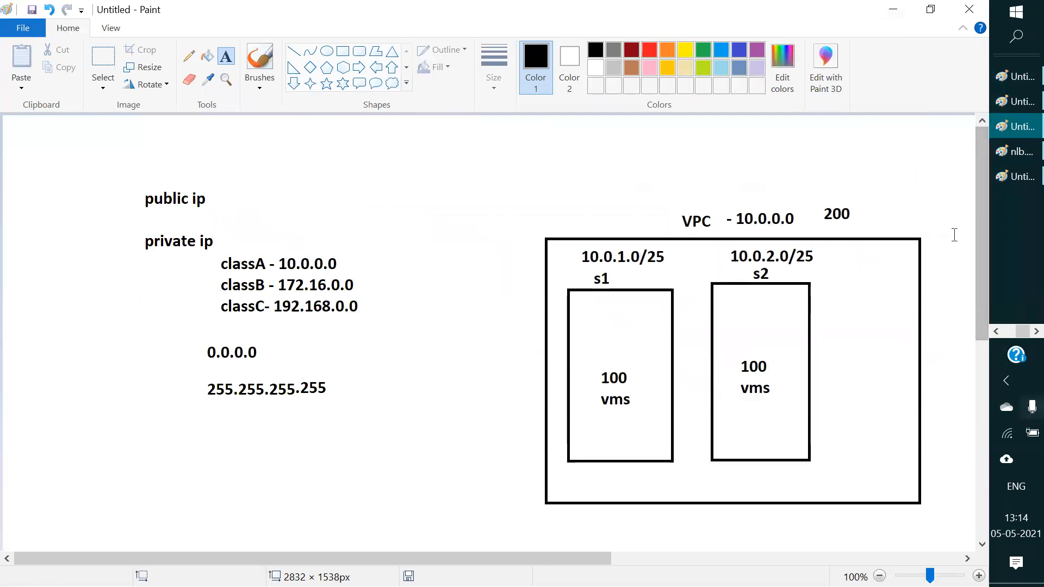
left_click(893, 11)
left_click(892, 11)
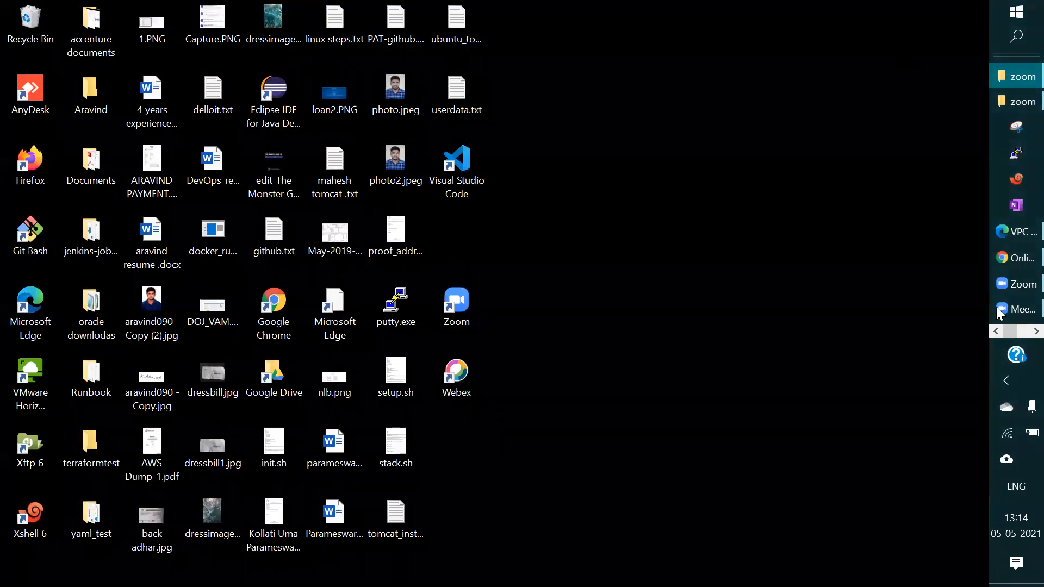